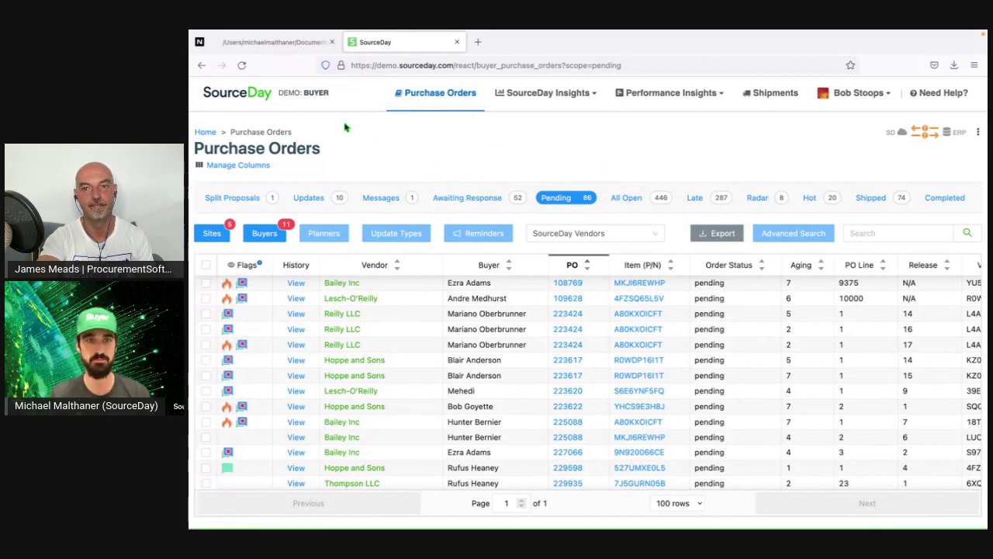
# - Review the supplier notification message, examining the listed new purchase orders, the acknowledgment requirement and the pending orders link
pyautogui.click(293, 45)
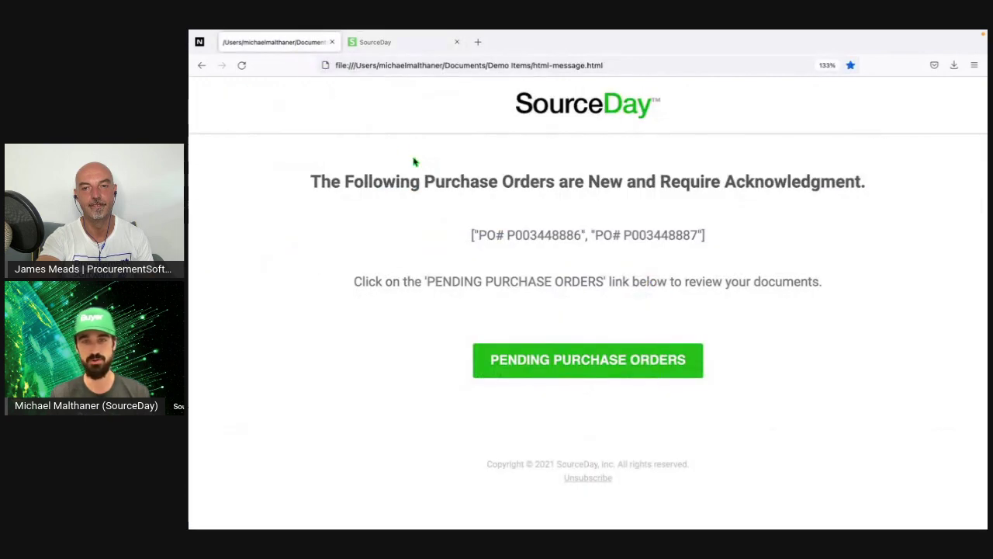
pyautogui.moveTo(451, 213); pyautogui.dragTo(732, 256)
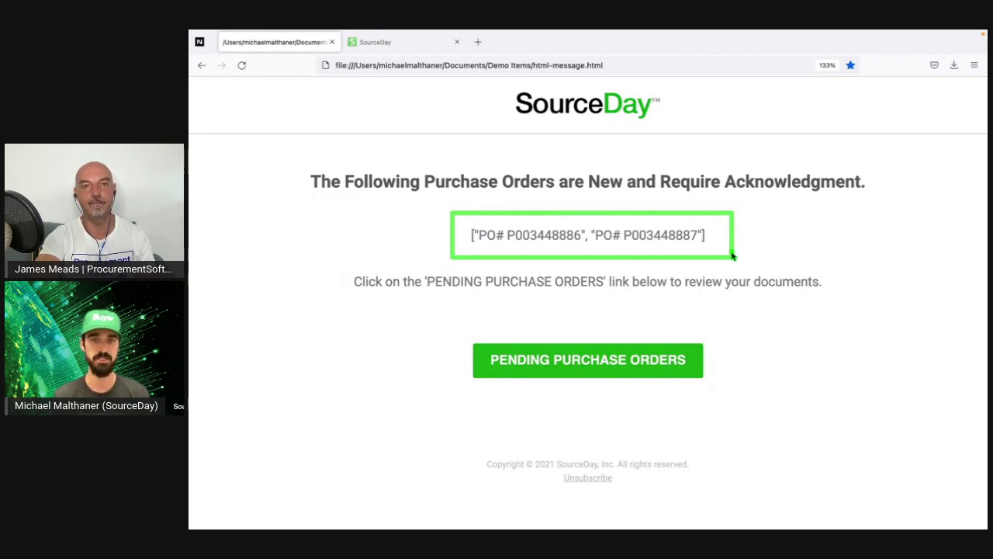
pyautogui.moveTo(584, 166)
pyautogui.mouseDown()
pyautogui.moveTo(644, 186)
pyautogui.moveTo(893, 197)
pyautogui.mouseUp()
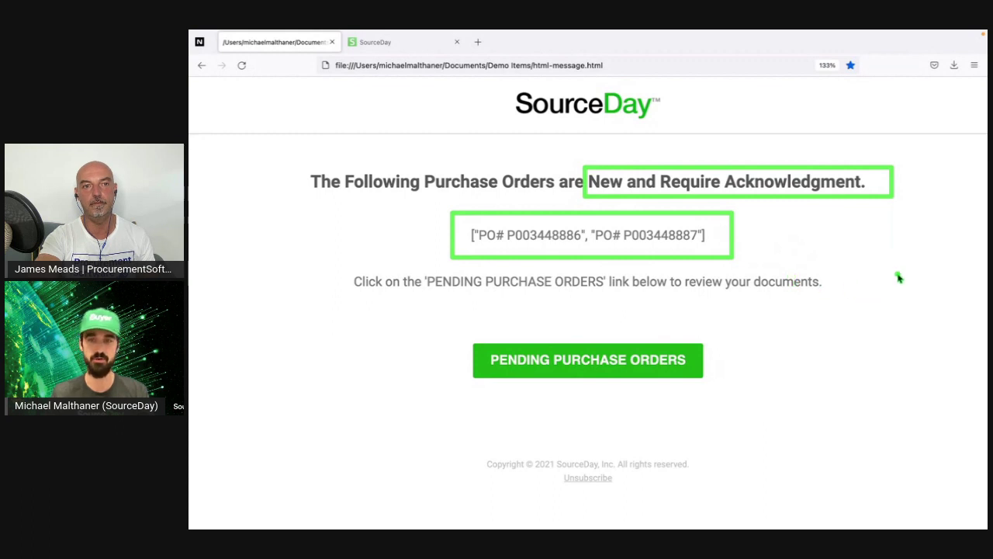
pyautogui.moveTo(901, 275)
pyautogui.mouseDown()
pyautogui.moveTo(753, 329)
pyautogui.moveTo(701, 373)
pyautogui.mouseUp()
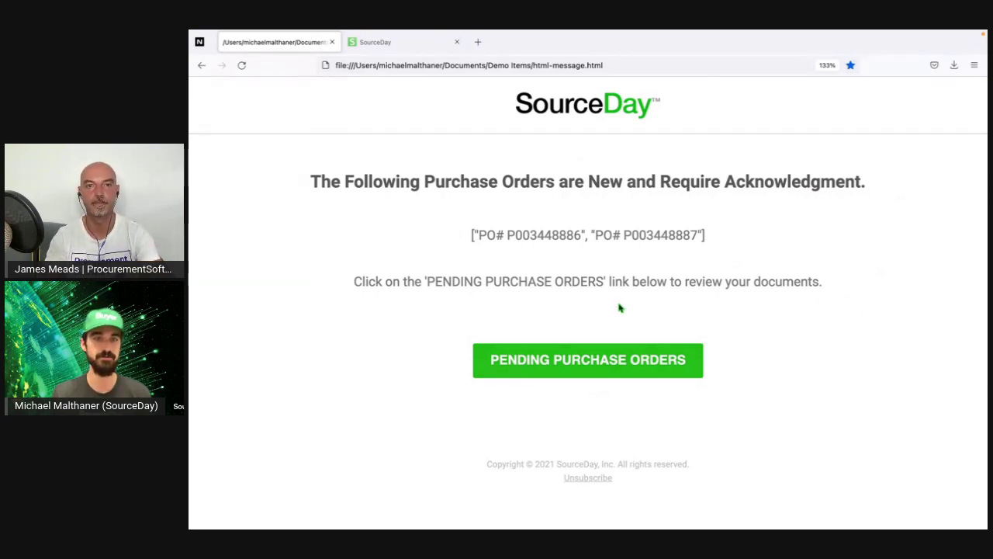
# - Return to the pending purchase orders and examine their vendor, buyer, PO, PO line and aging columns
pyautogui.click(419, 47)
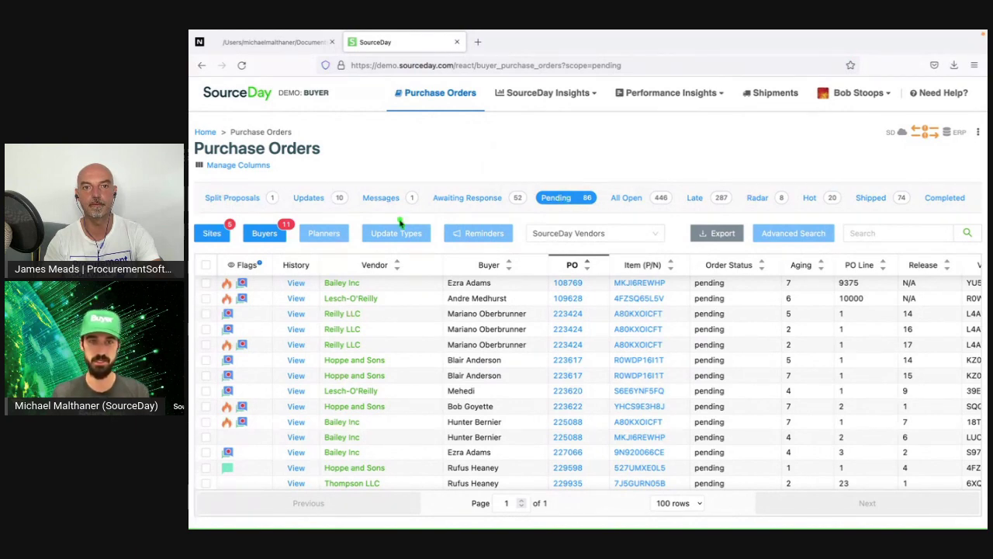
pyautogui.moveTo(314, 259); pyautogui.dragTo(610, 504)
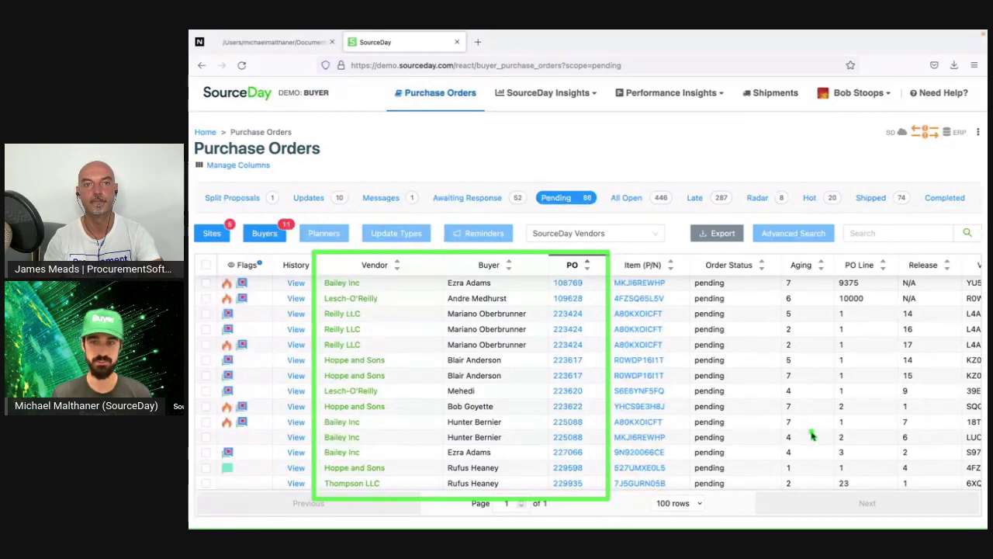
pyautogui.moveTo(835, 258)
pyautogui.mouseDown()
pyautogui.moveTo(874, 361)
pyautogui.moveTo(895, 497)
pyautogui.mouseUp()
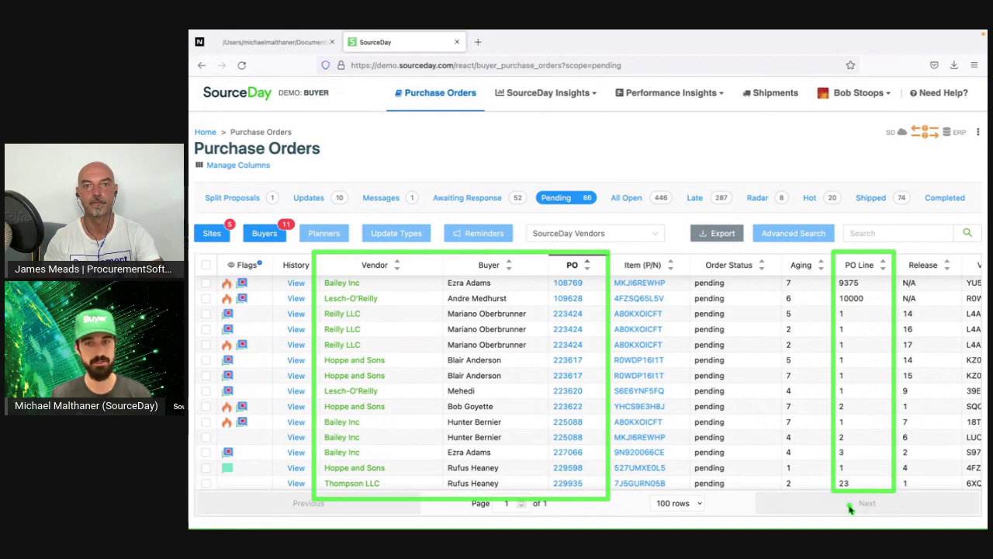
pyautogui.moveTo(885, 291); pyautogui.dragTo(836, 307)
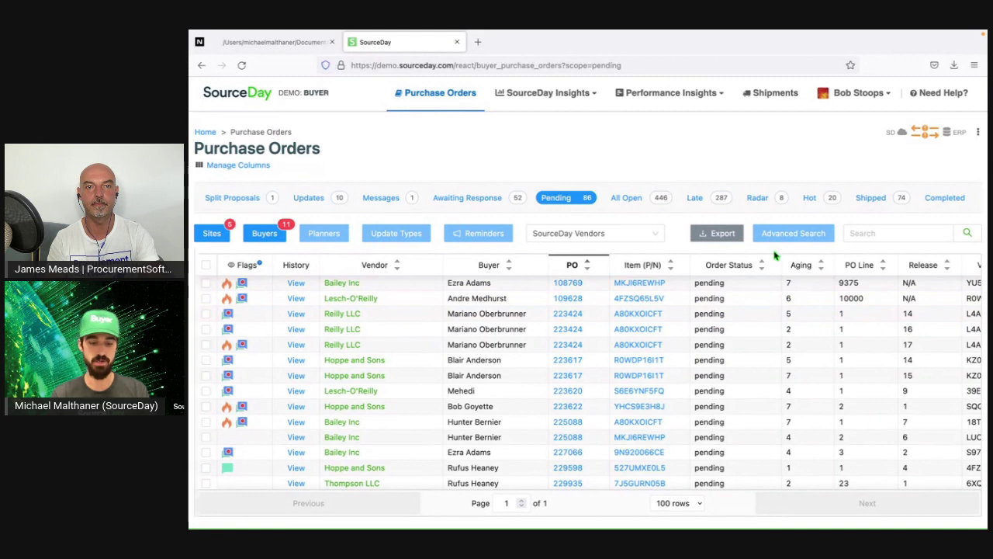
pyautogui.moveTo(776, 247); pyautogui.dragTo(832, 500)
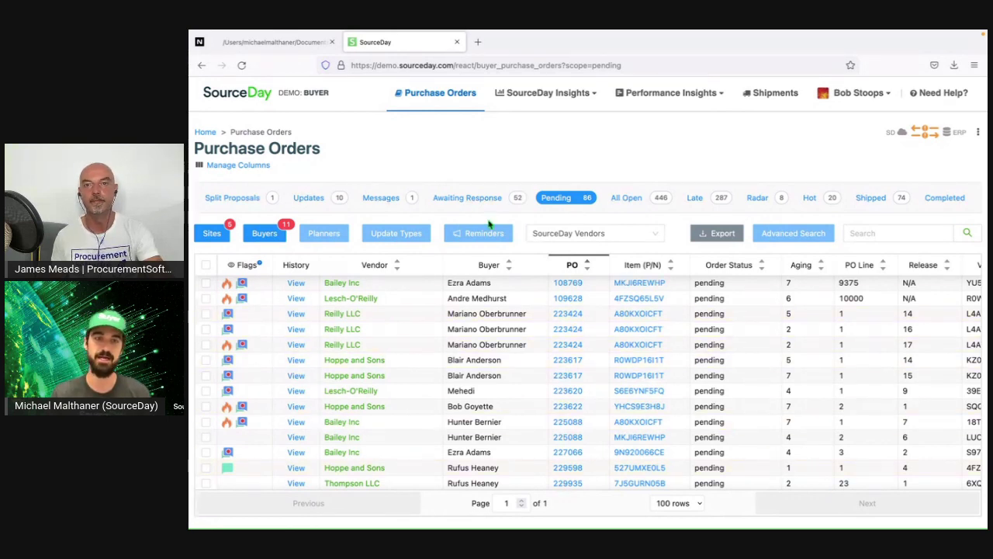
# - Show the purchase orders with supplier-requested updates, select all lines and open Accept/Propose Changes for them
pyautogui.click(324, 200)
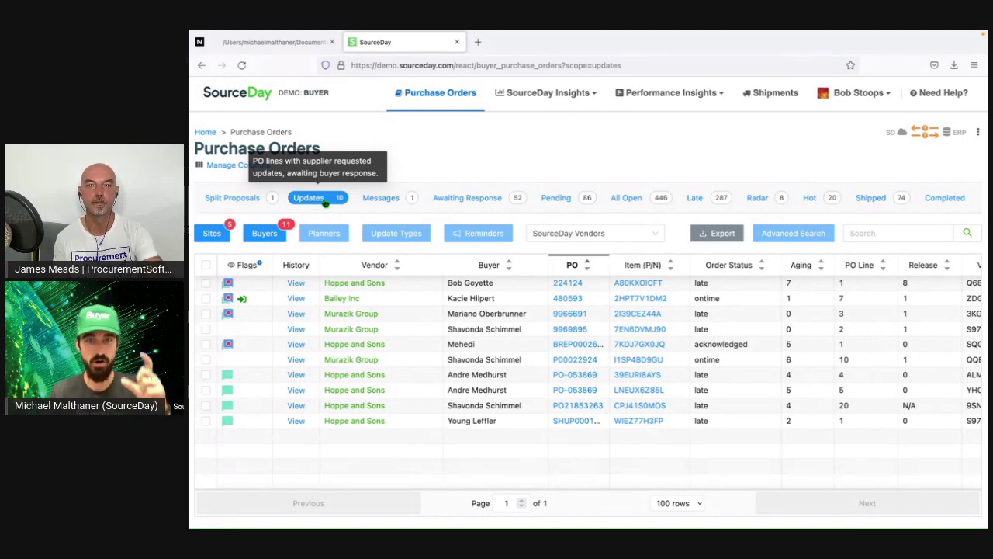
pyautogui.hscroll(2, 205, 267)
pyautogui.click(206, 267)
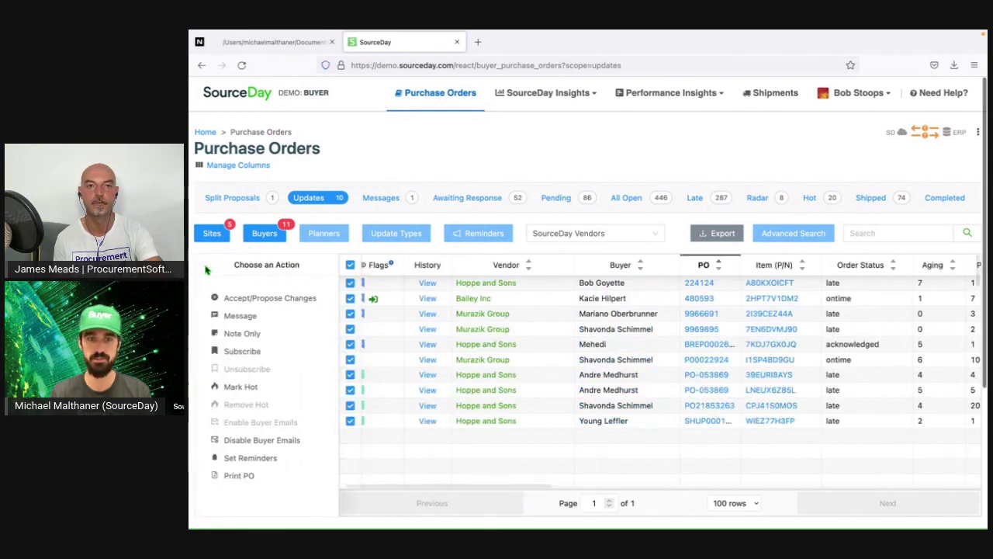
pyautogui.click(242, 305)
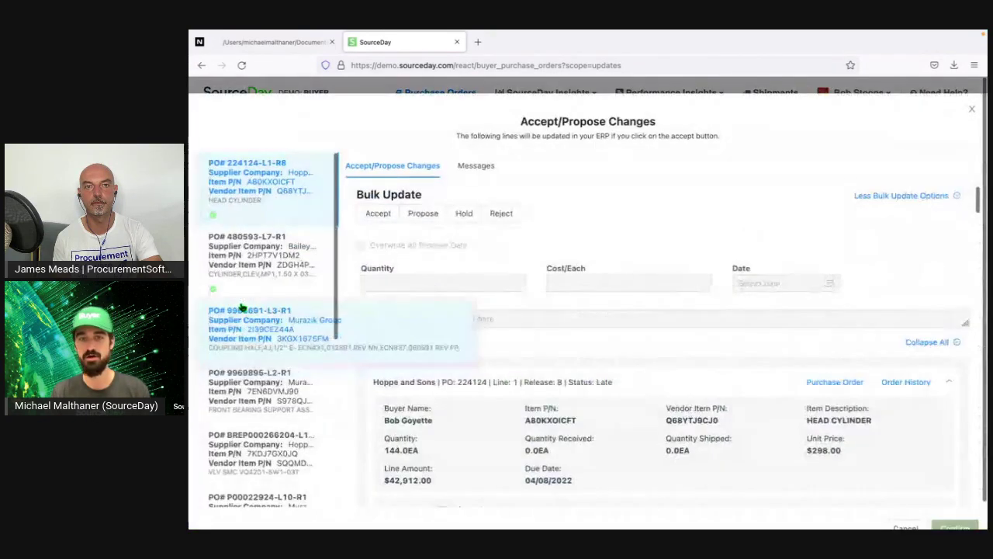
# - Compare the current and last committed values of the Hoppe and Sons HEAD CYLINDER line, and set its response to Accept
pyautogui.scroll(-3, 349, 299)
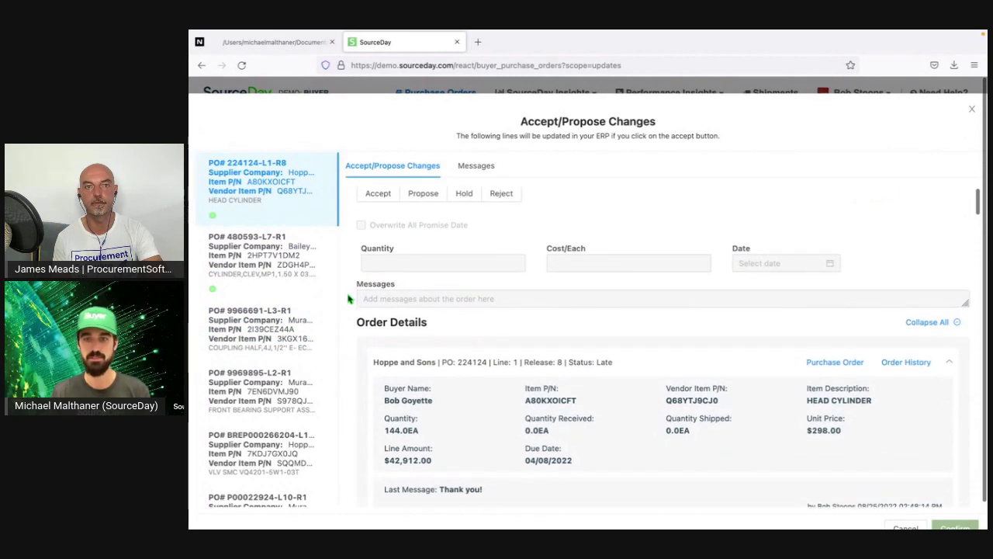
pyautogui.scroll(-2, 348, 299)
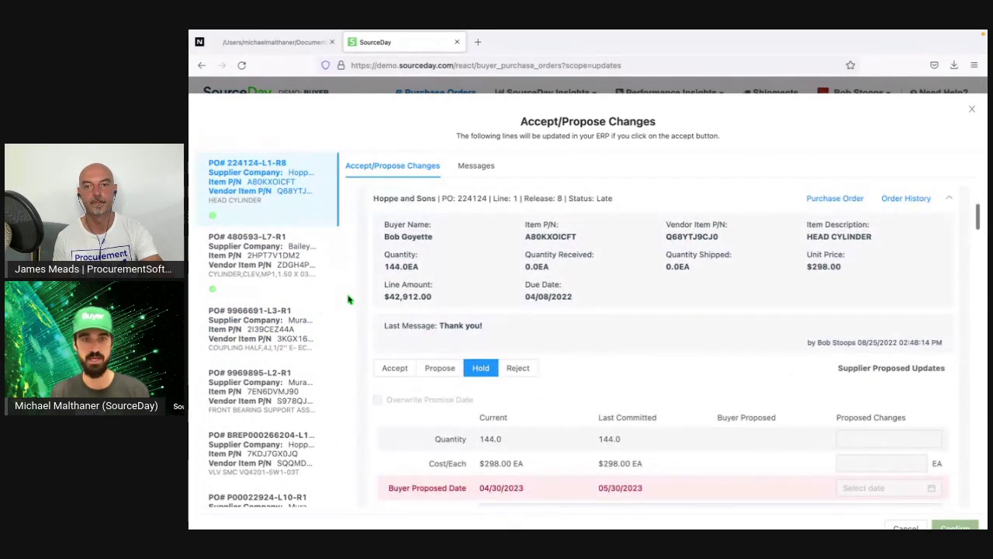
pyautogui.scroll(-1, 351, 299)
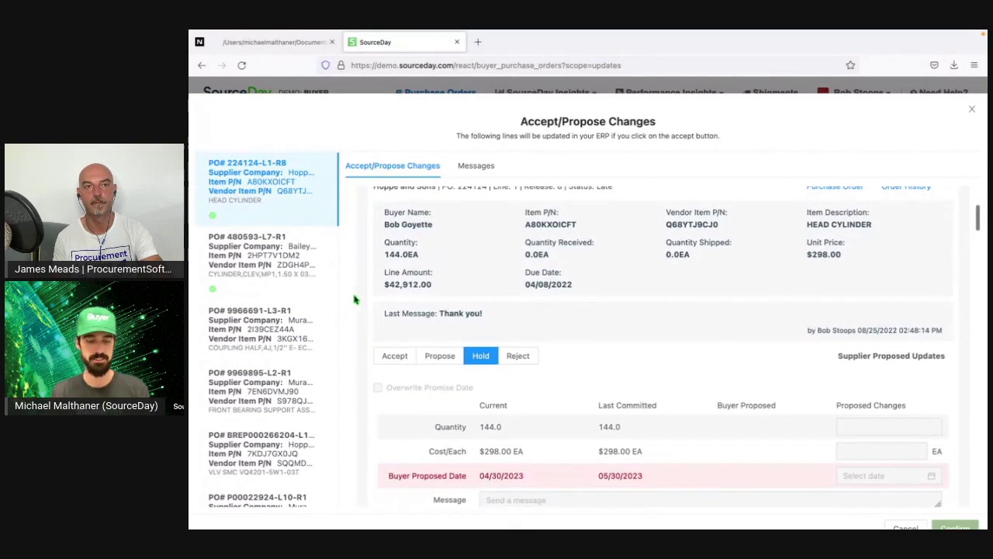
pyautogui.moveTo(470, 389); pyautogui.dragTo(548, 494)
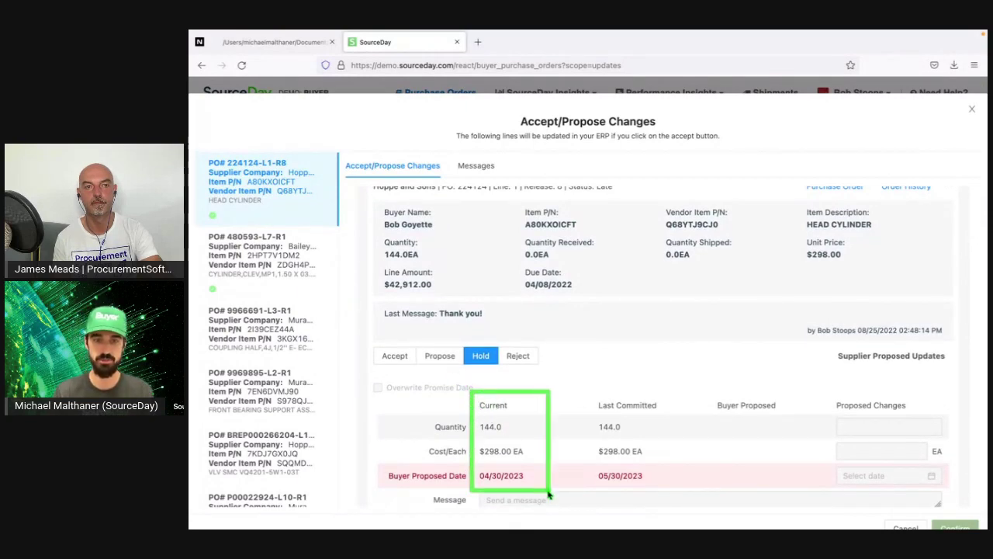
pyautogui.moveTo(585, 382); pyautogui.dragTo(664, 489)
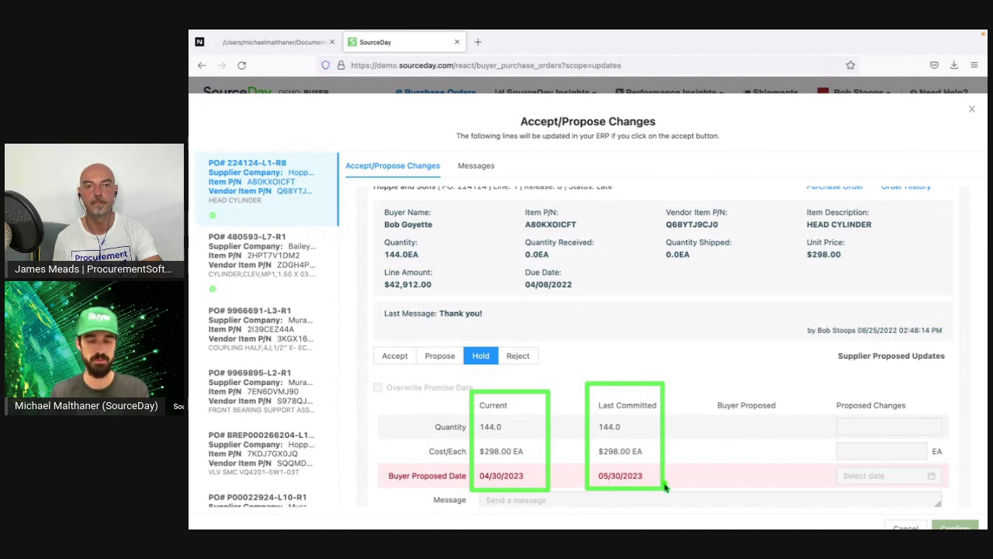
pyautogui.click(399, 354)
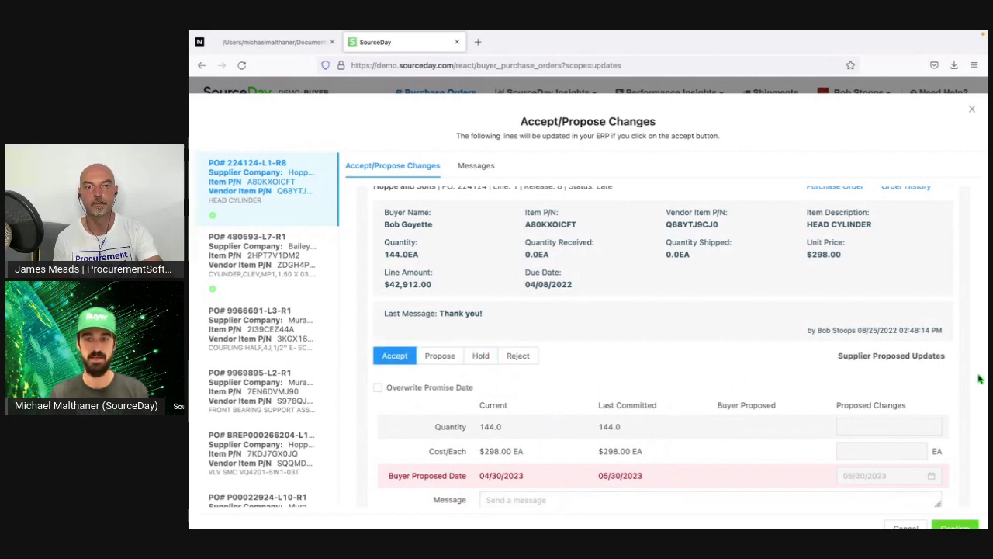
pyautogui.scroll(-1, 981, 379)
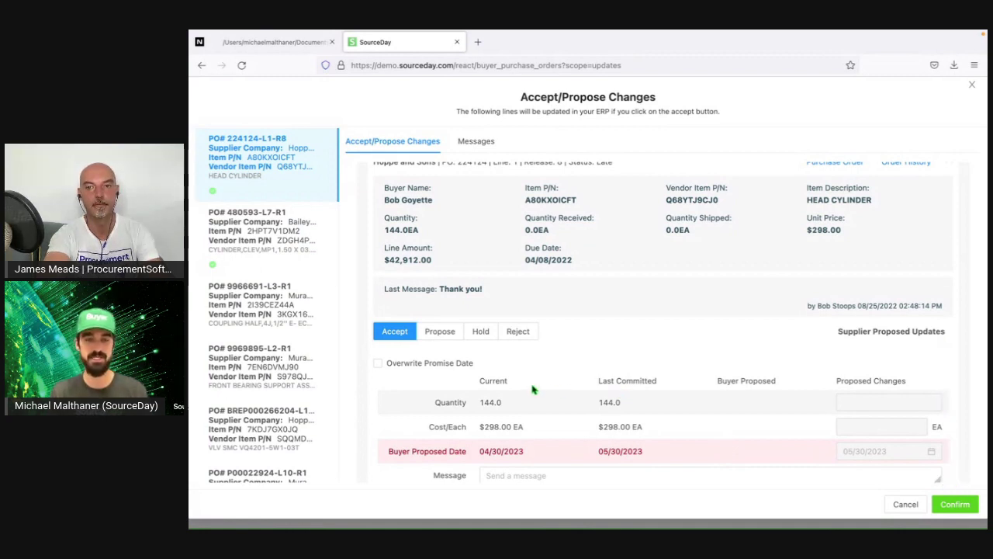
# - Propose 05/19/2023 as the date for the Hoppe and Sons HEAD CYLINDER line, with the message ":)"
pyautogui.click(451, 334)
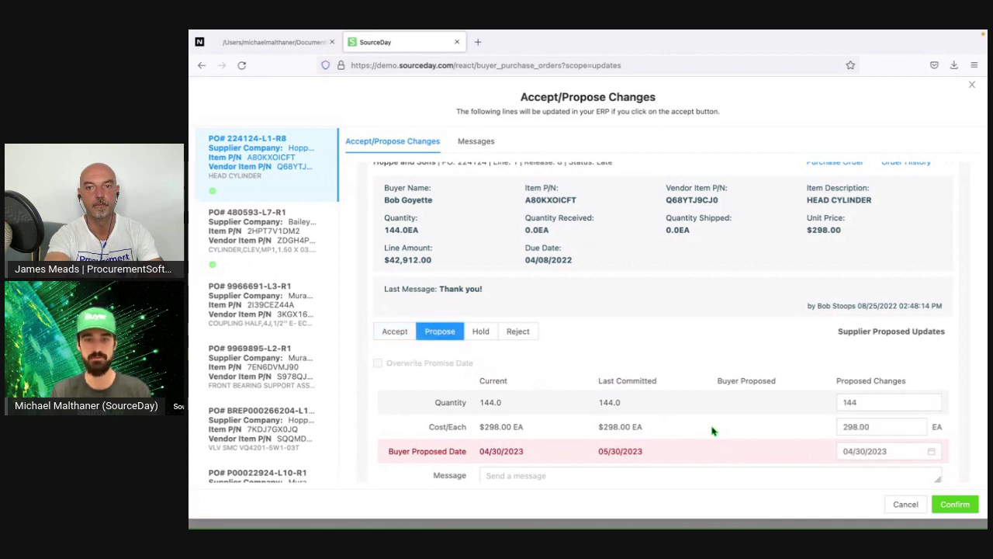
pyautogui.click(904, 453)
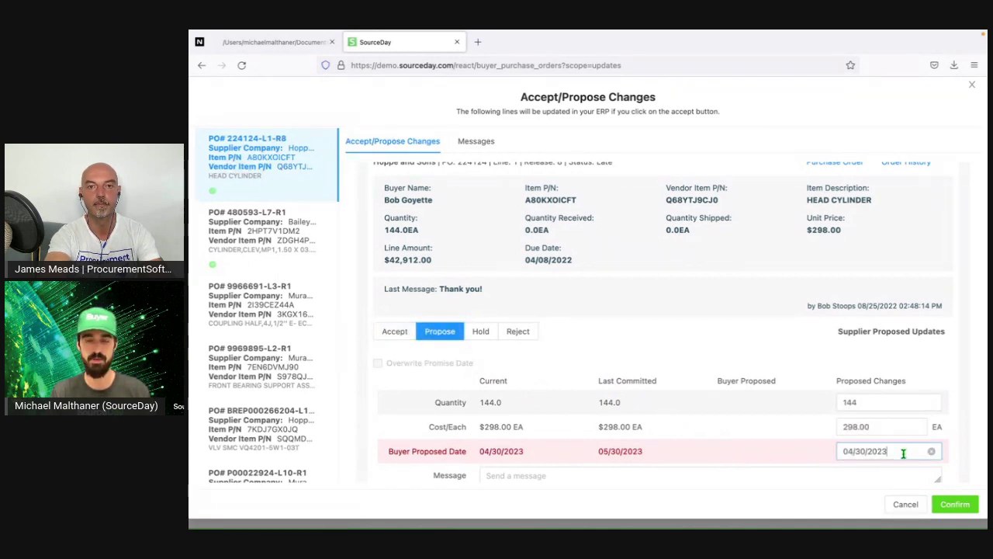
pyautogui.click(903, 453)
pyautogui.click(920, 280)
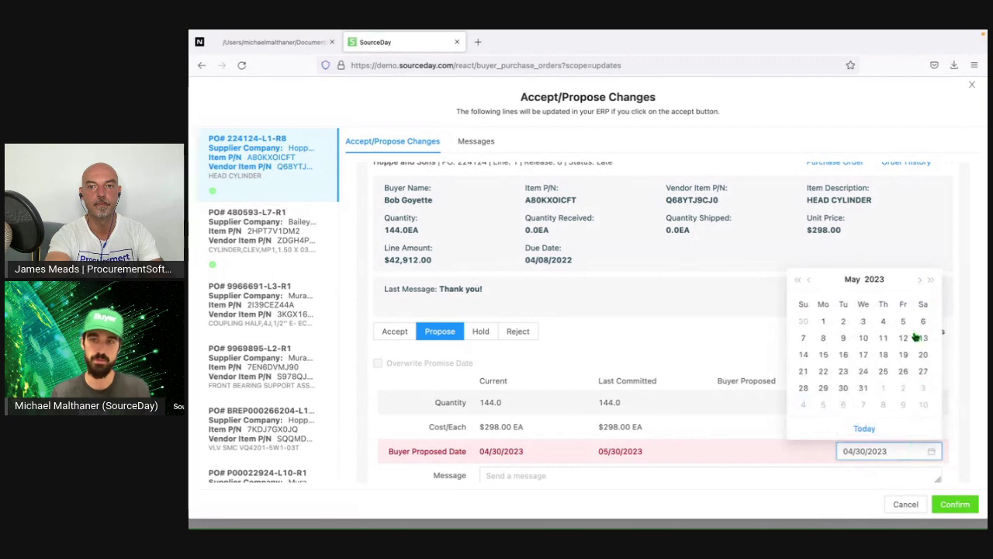
pyautogui.click(903, 356)
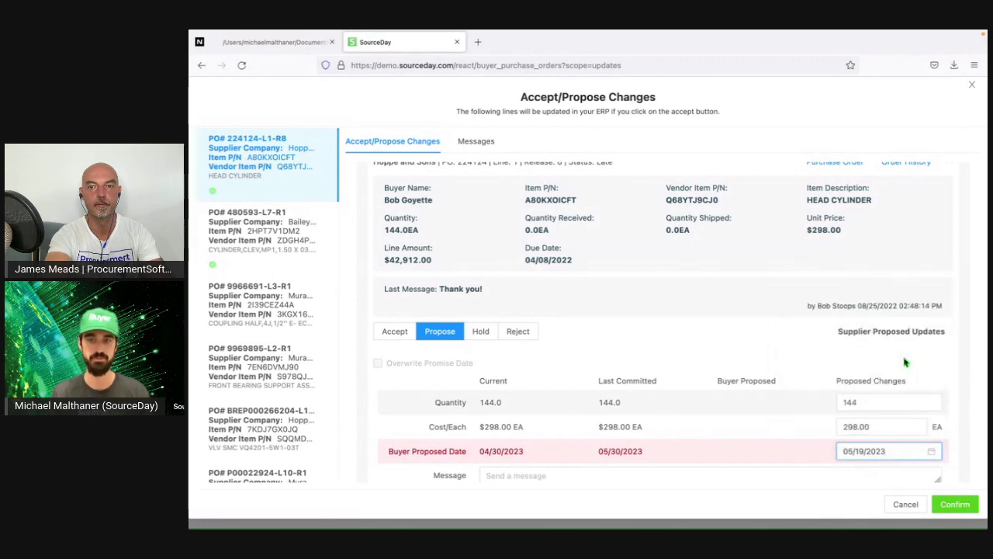
pyautogui.scroll(-2, 729, 359)
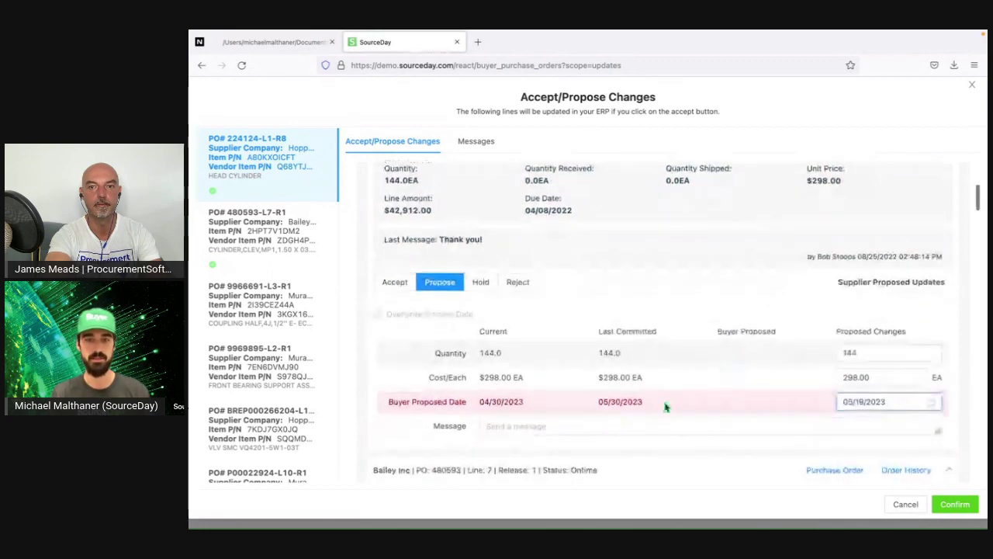
pyautogui.click(612, 425)
pyautogui.write(':)')
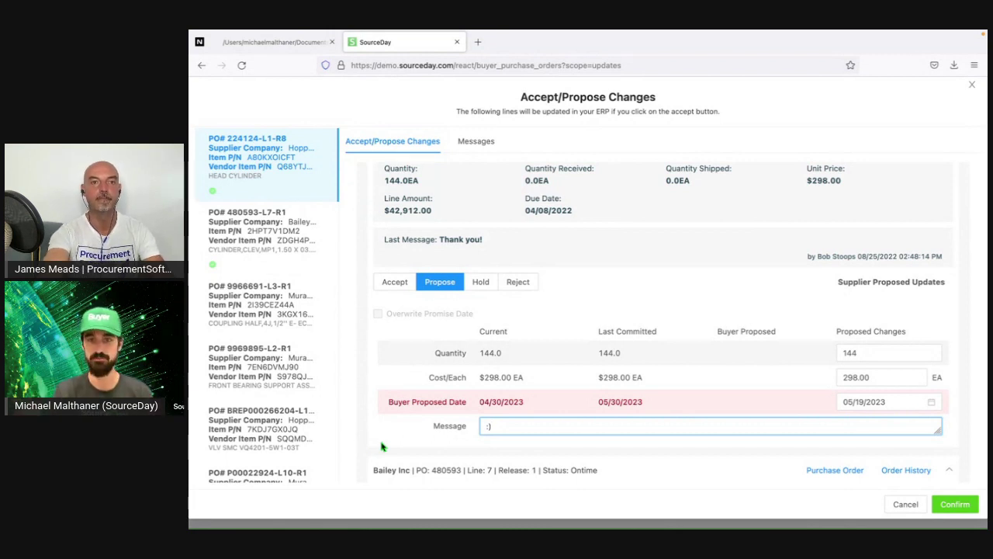
# - Set the response to Accept for the supplier update on the Bailey Inc cylinder line
pyautogui.scroll(-3, 385, 447)
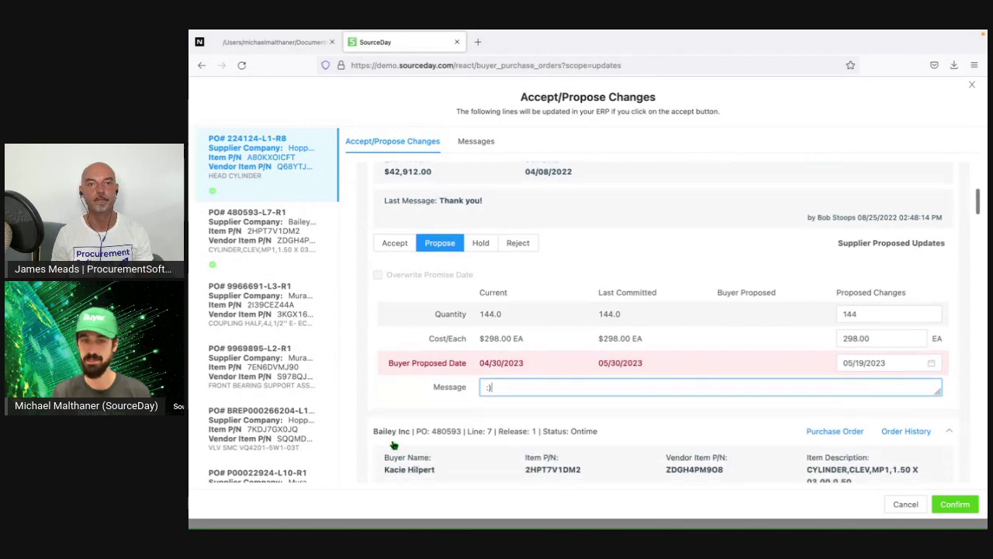
pyautogui.scroll(-5, 394, 440)
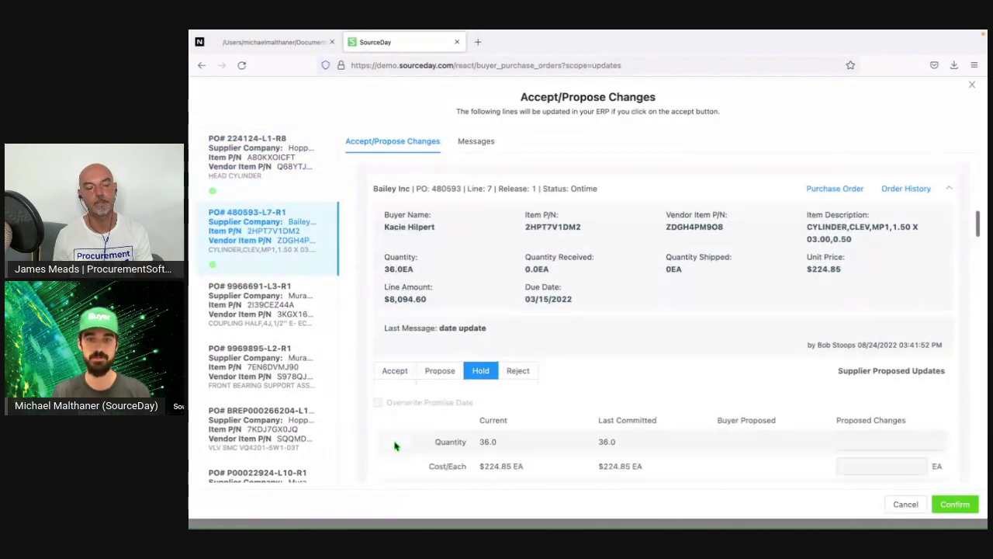
pyautogui.scroll(-1, 394, 446)
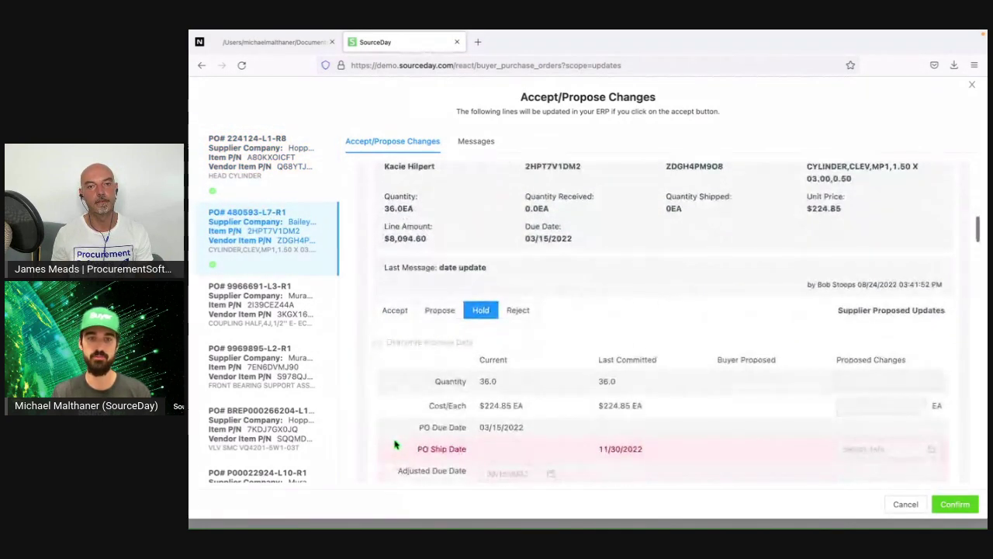
pyautogui.scroll(-1, 394, 446)
pyautogui.click(395, 279)
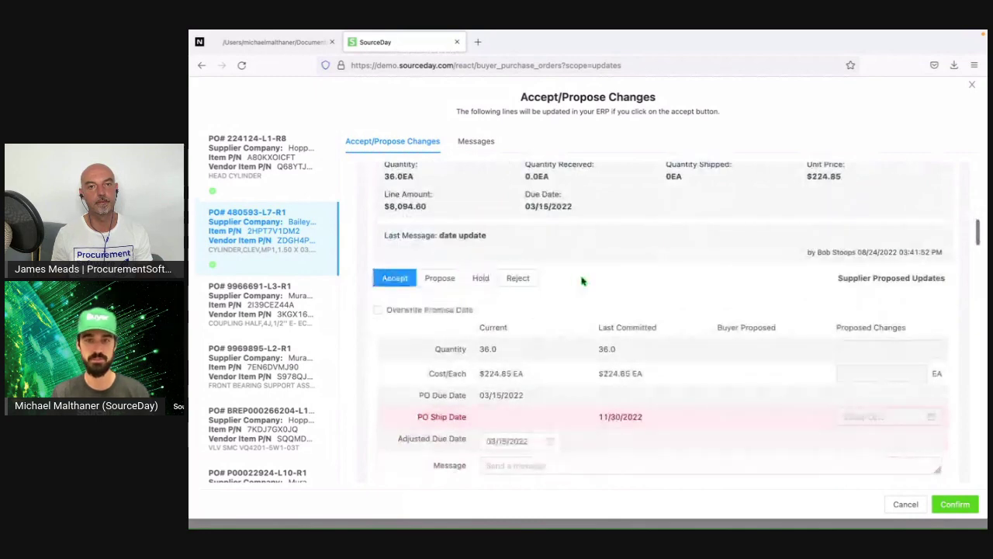
# - Set the bulk update response to Accept, and close the Accept/Propose Changes dialog without confirming
pyautogui.scroll(8, 567, 285)
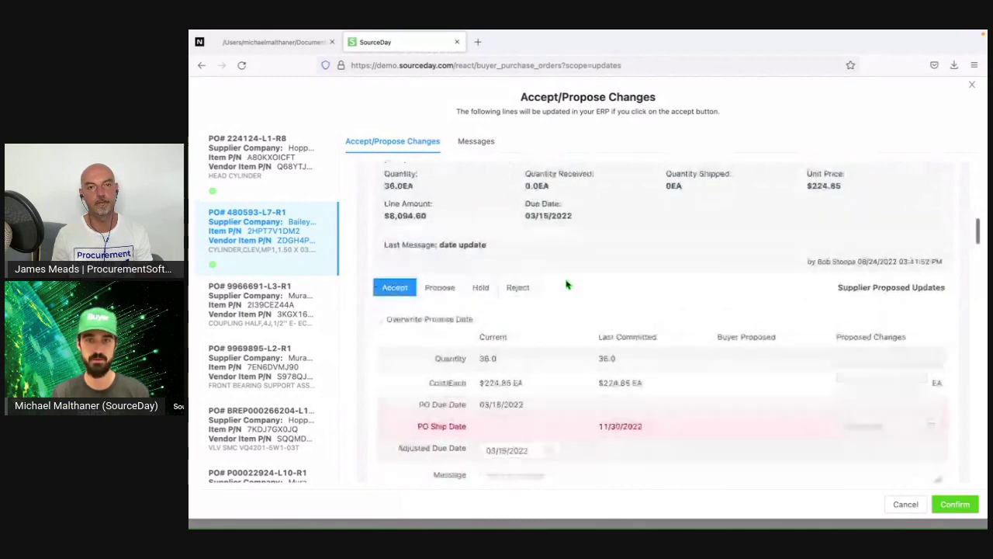
pyautogui.scroll(8, 566, 284)
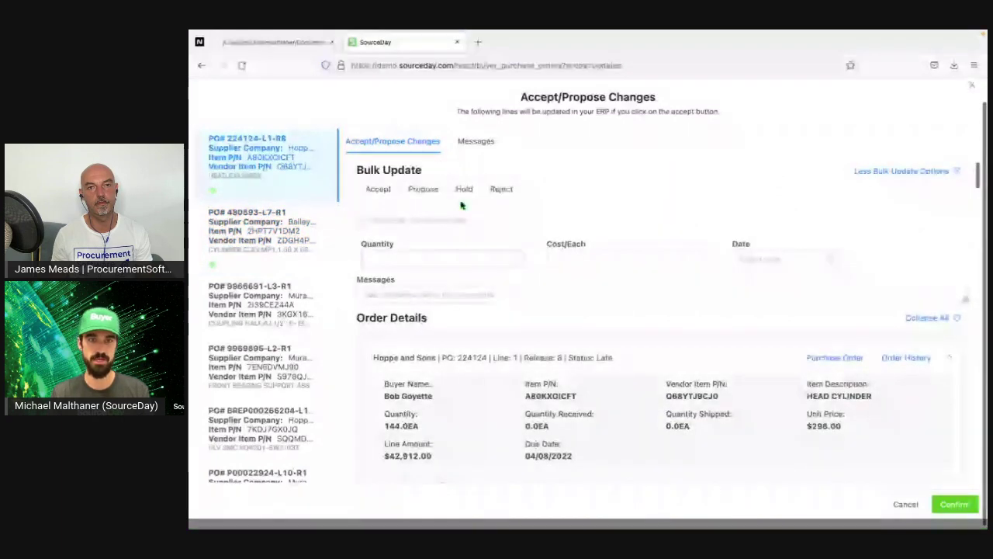
pyautogui.click(392, 194)
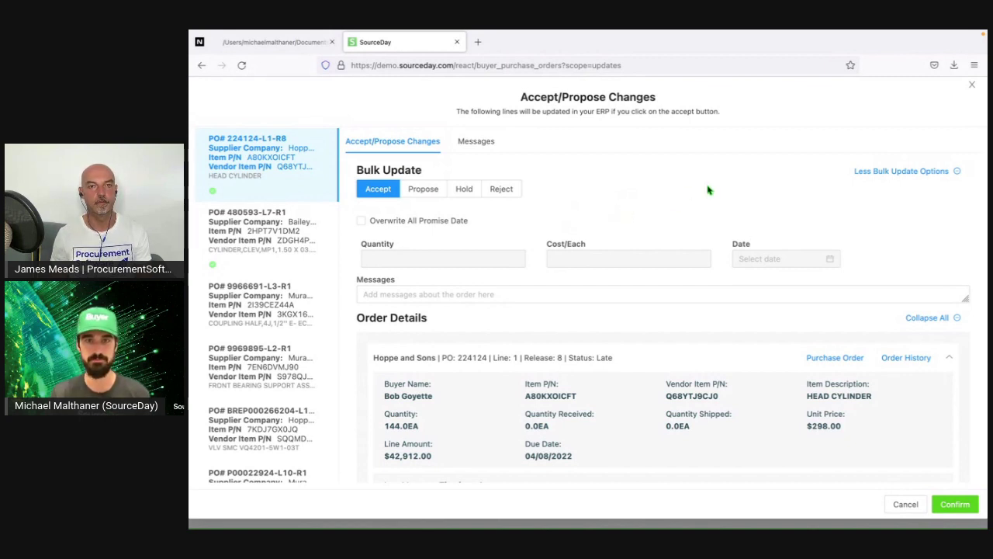
pyautogui.click(970, 87)
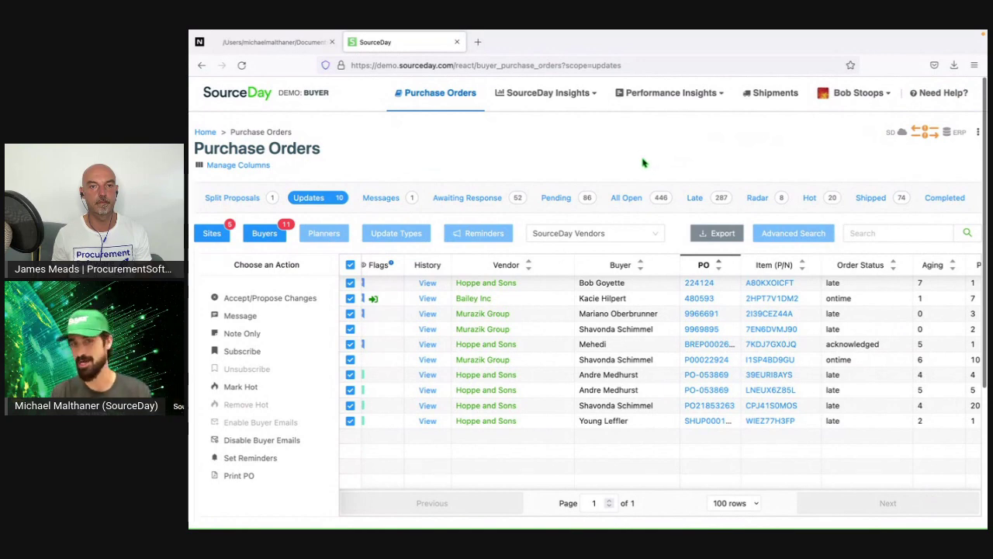
# - Show the hot purchase orders and examine the flame flags on their lines
pyautogui.click(807, 204)
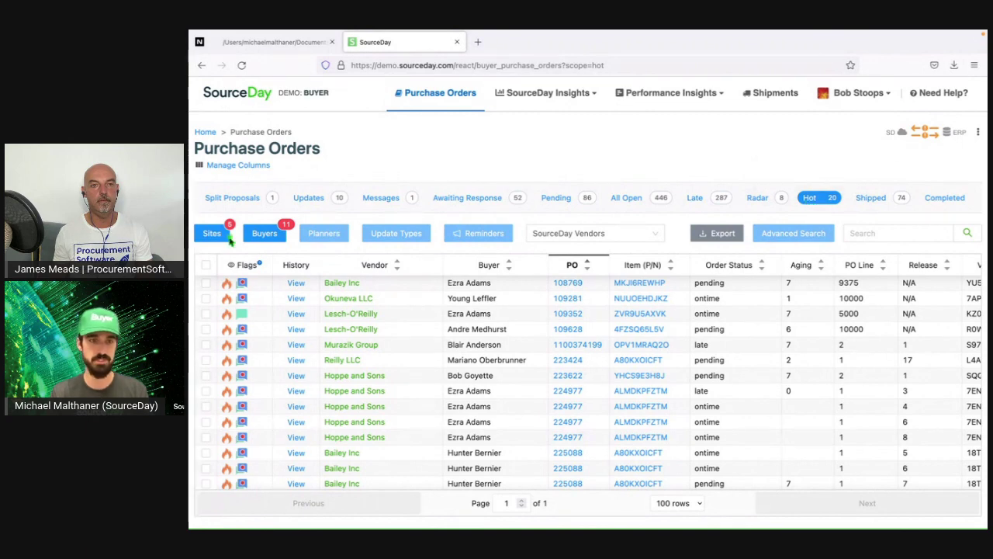
pyautogui.moveTo(206, 273)
pyautogui.mouseDown()
pyautogui.moveTo(222, 313)
pyautogui.moveTo(234, 504)
pyautogui.mouseUp()
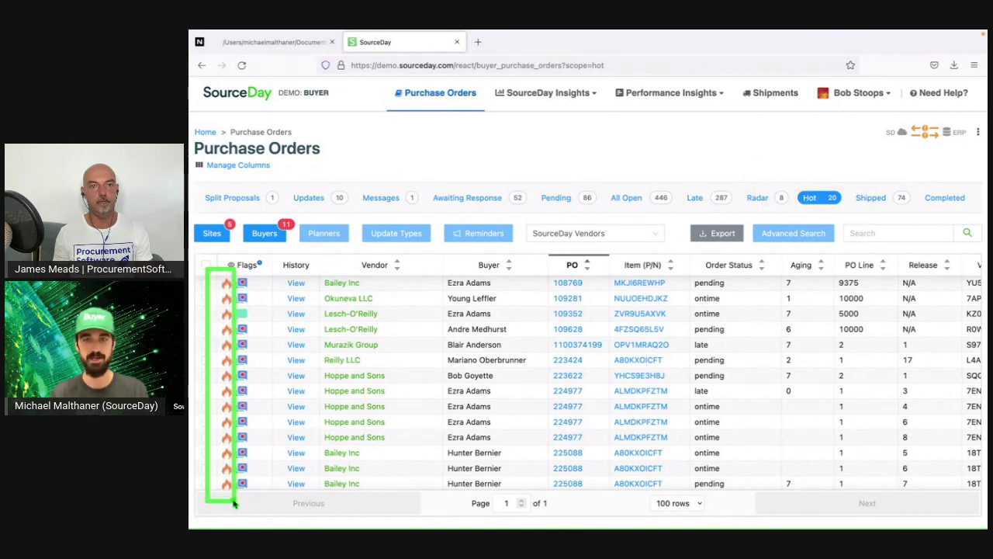
# - Show the radar purchase orders and view the list of buyers available for filtering, leaving the selection unchanged
pyautogui.moveTo(787, 127); pyautogui.dragTo(812, 189)
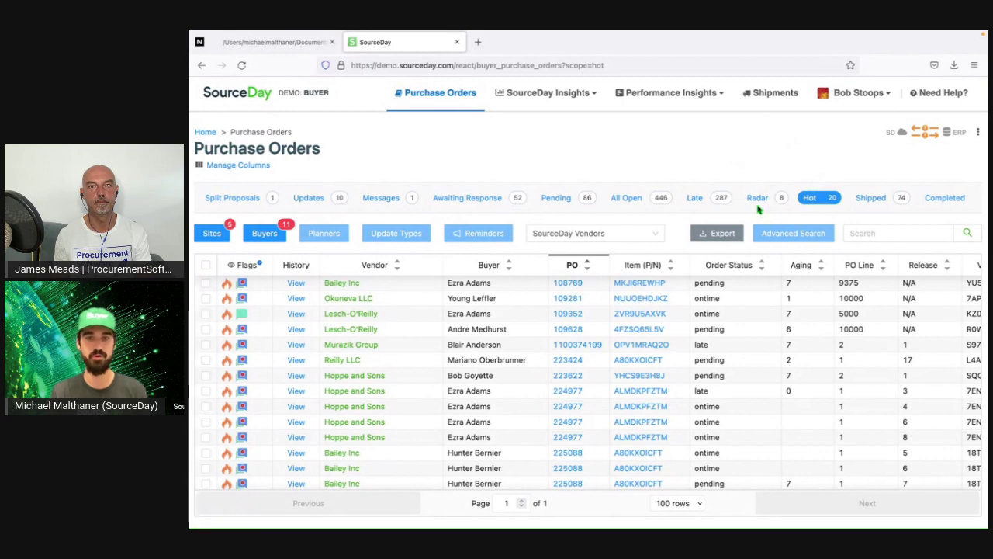
pyautogui.click(759, 199)
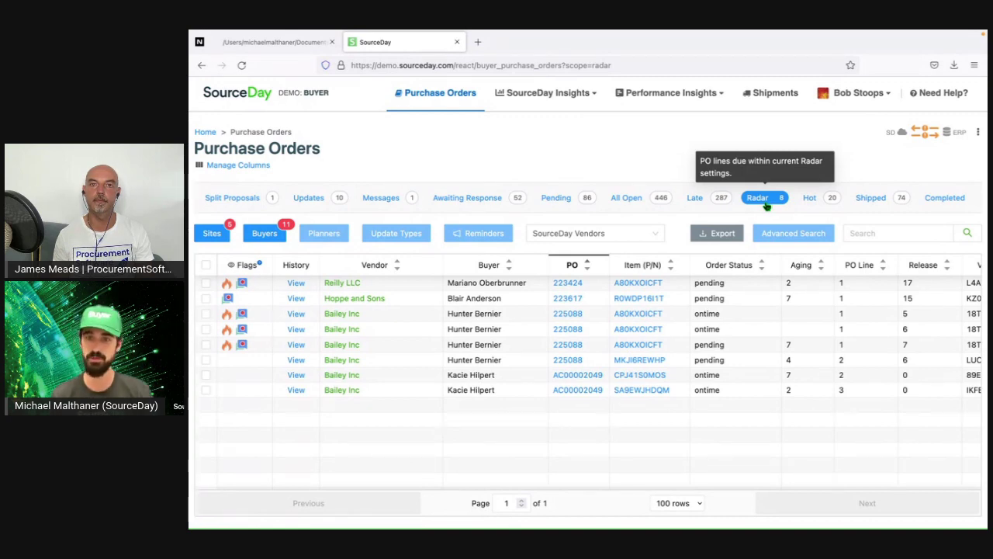
pyautogui.click(265, 236)
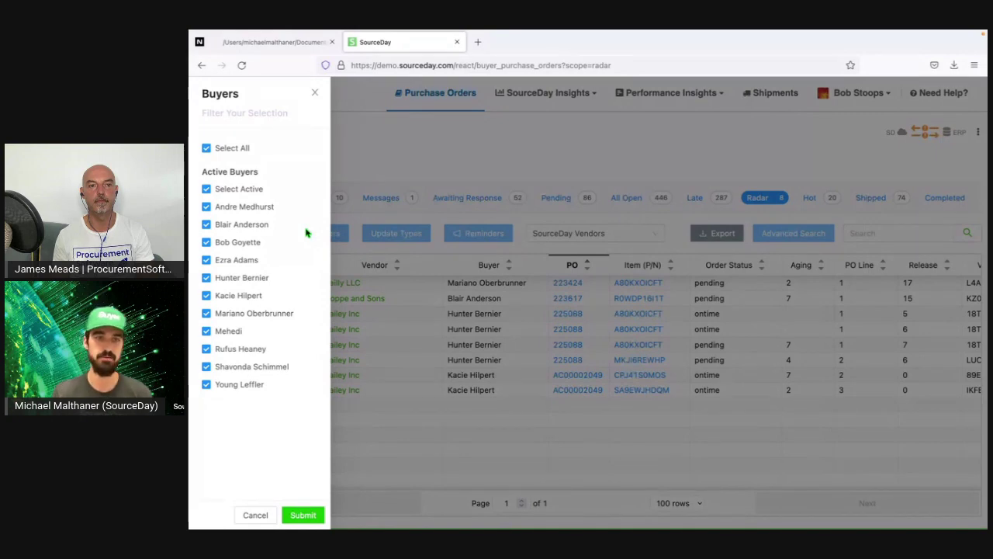
pyautogui.click(315, 94)
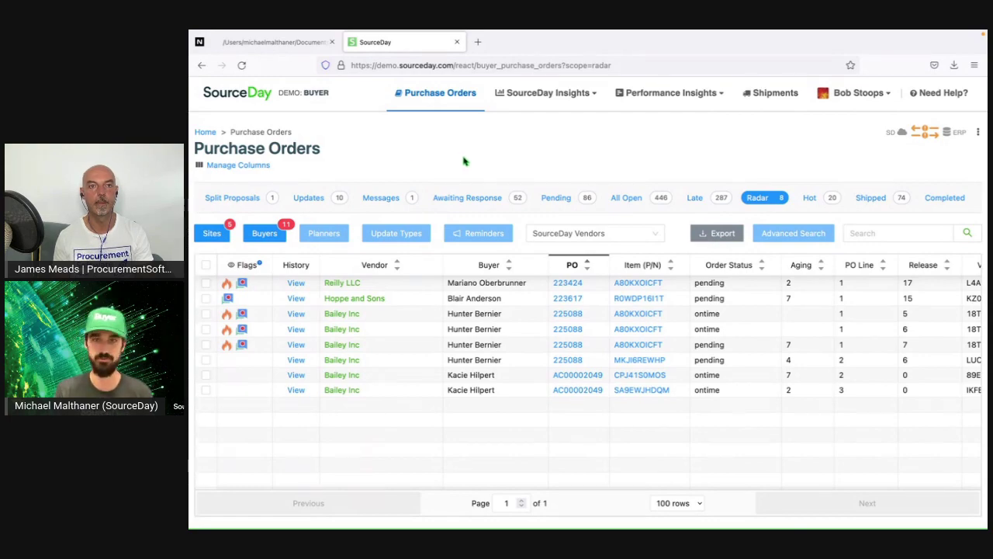
# - Switch to the SourceDay supplier window, show its hot purchase orders and view the list of companies available for filtering
pyautogui.hotkey('ctrl', 'Right')
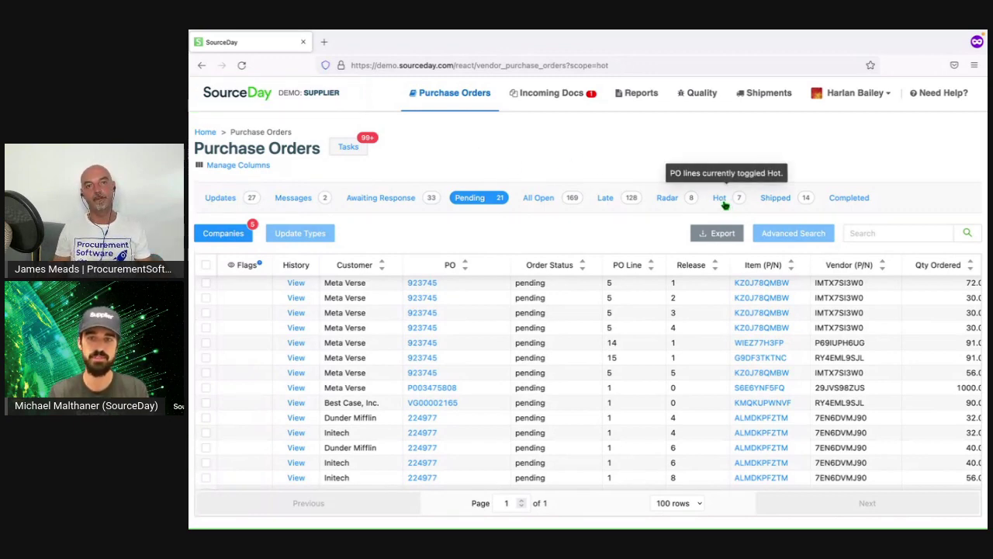
pyautogui.click(720, 199)
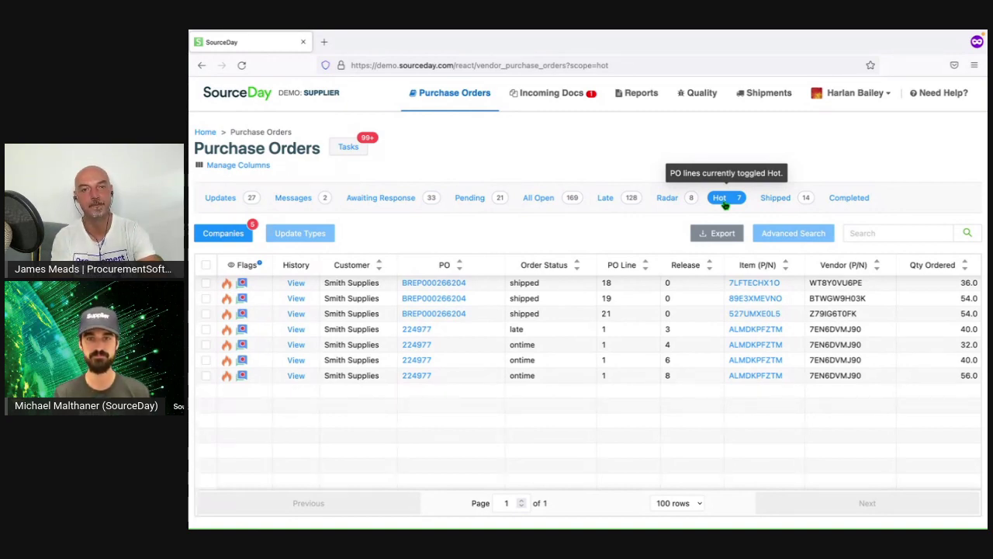
pyautogui.click(244, 237)
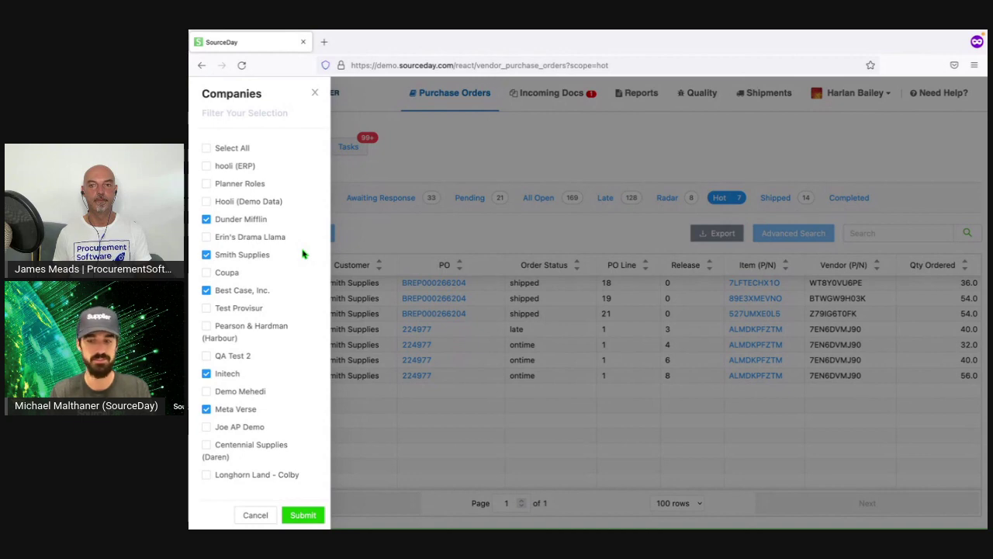
pyautogui.click(315, 94)
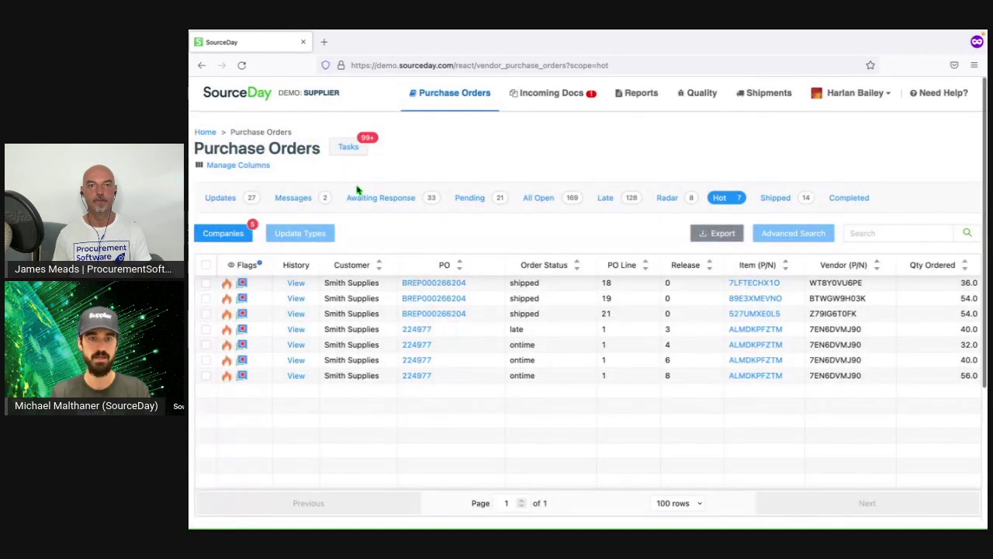
# - Show the supplier's pending orders and start acknowledging the first three Meta Verse lines, releases 1 to 3 of PO line 5
pyautogui.click(471, 205)
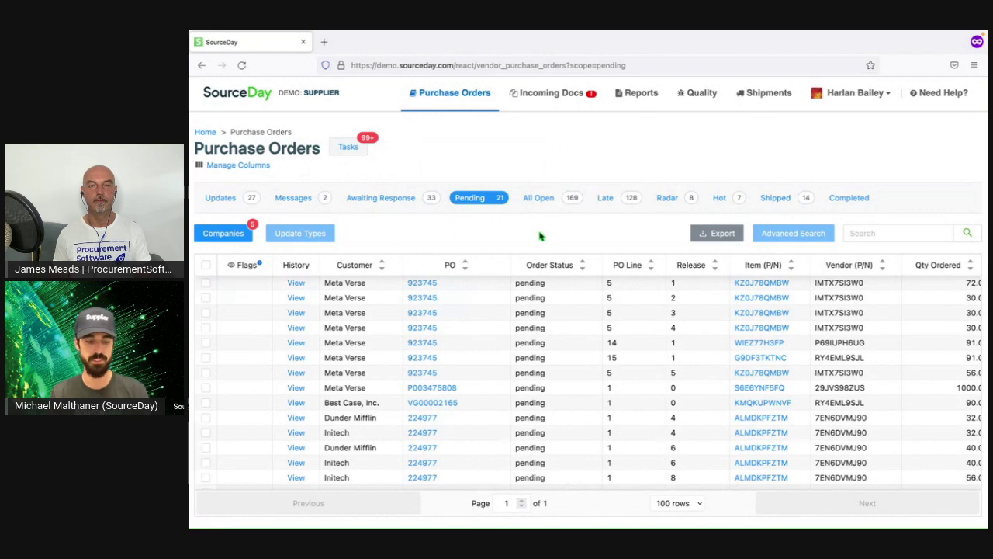
pyautogui.moveTo(546, 220); pyautogui.dragTo(680, 238)
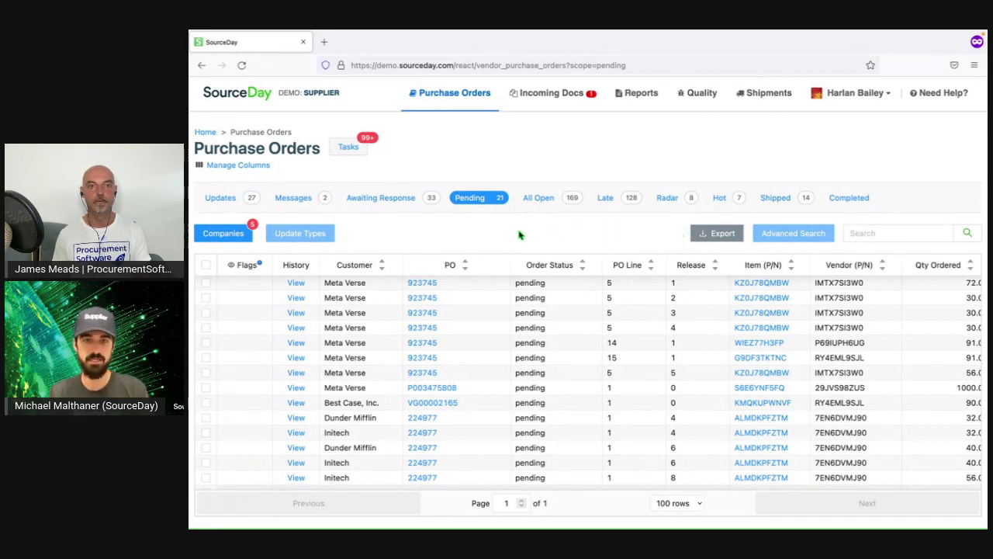
pyautogui.click(205, 284)
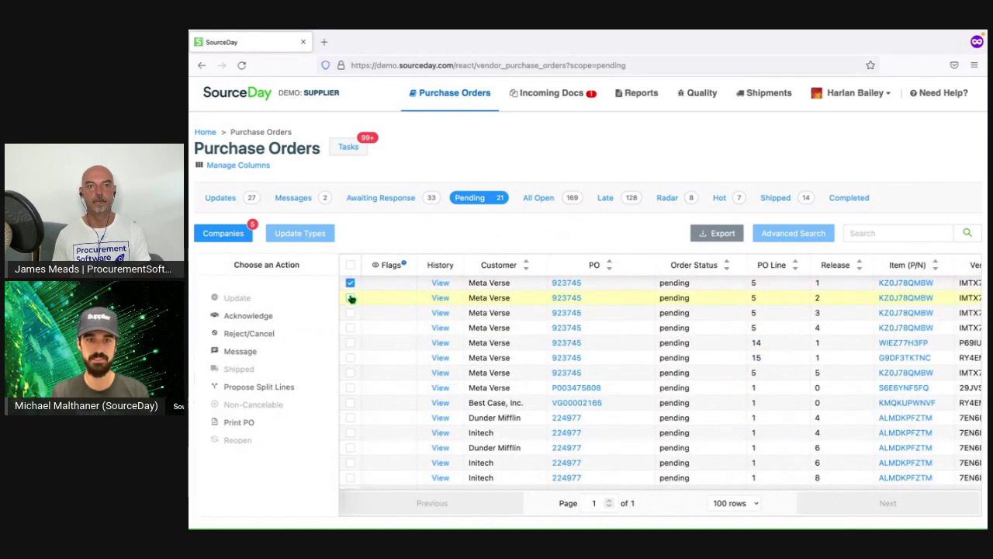
pyautogui.click(350, 300)
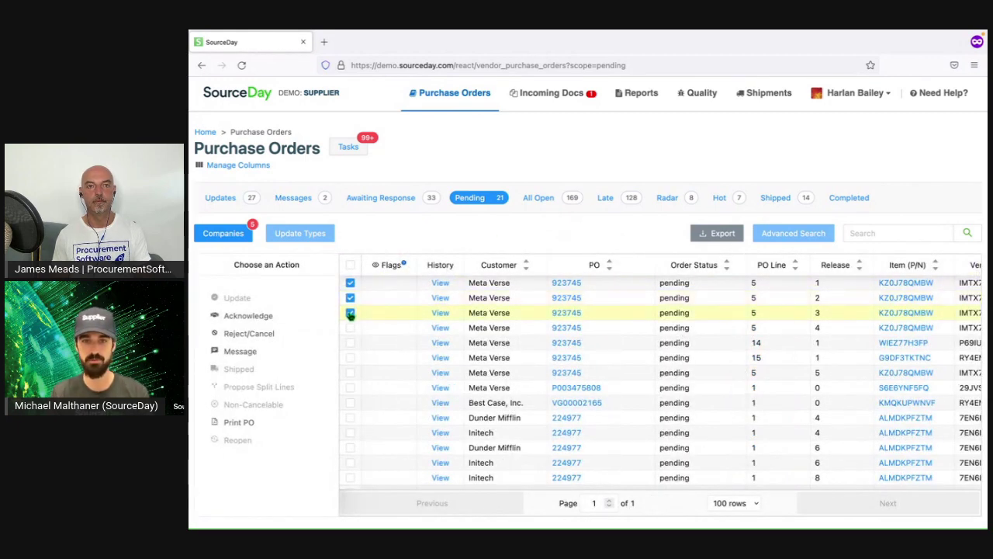
pyautogui.click(350, 313)
pyautogui.click(251, 316)
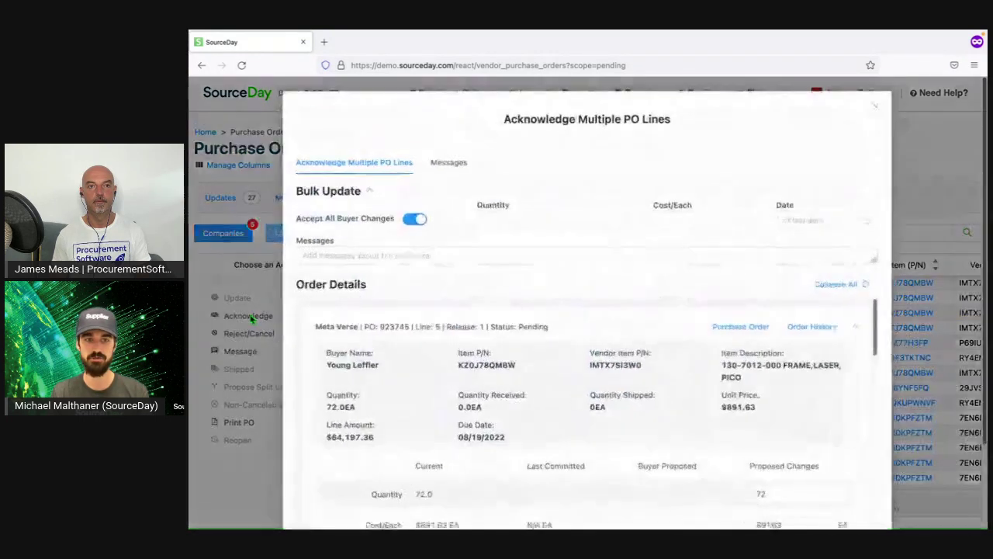
# - Set the proposed cost to 900 and the proposed quantity to 65 for release 1 of the Meta Verse order
pyautogui.scroll(-2, 298, 340)
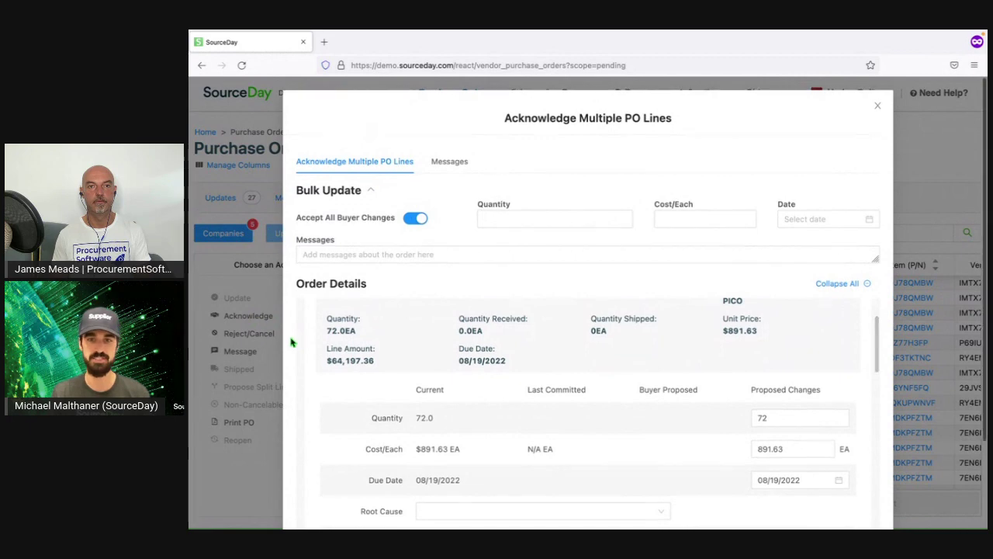
pyautogui.scroll(-1, 292, 342)
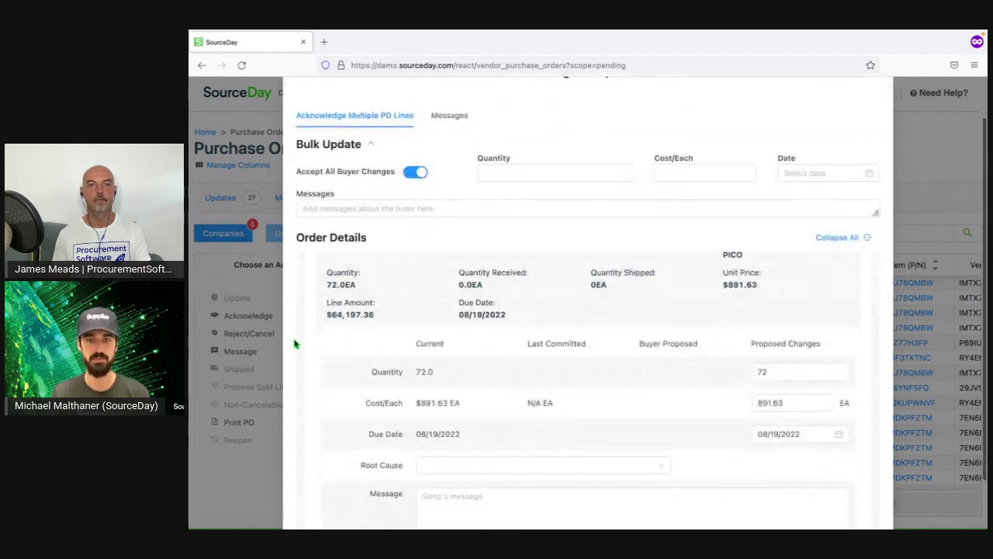
pyautogui.doubleClick(789, 412)
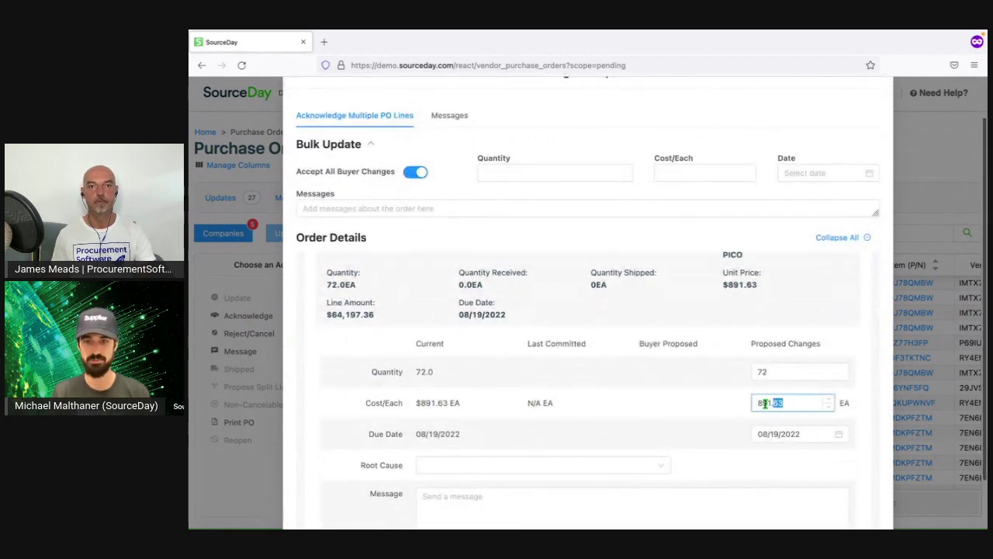
pyautogui.write('900')
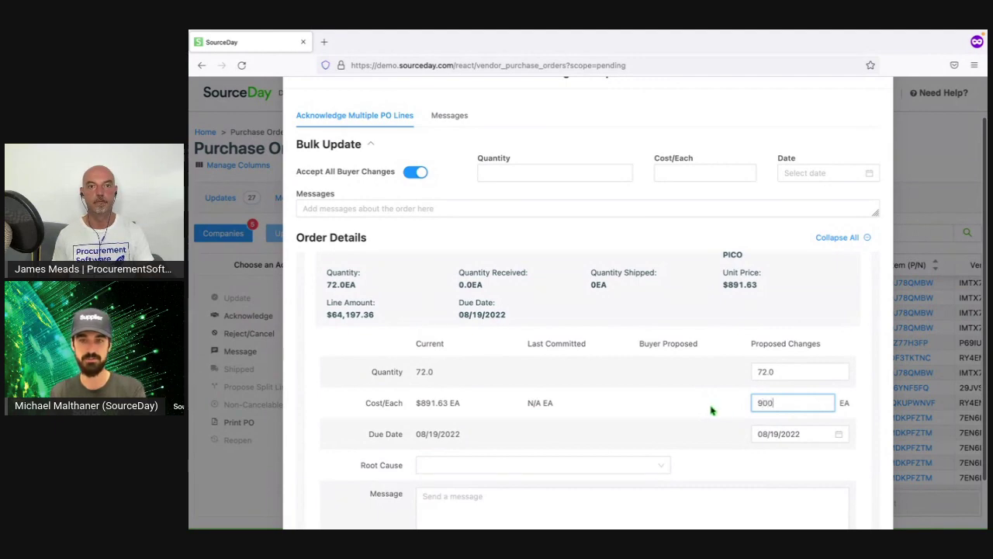
pyautogui.doubleClick(787, 376)
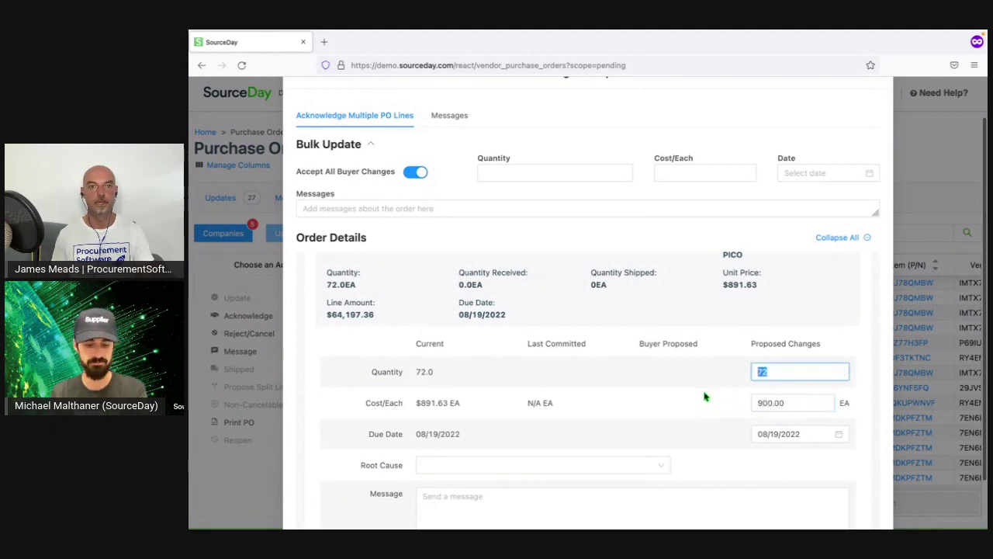
pyautogui.write('65')
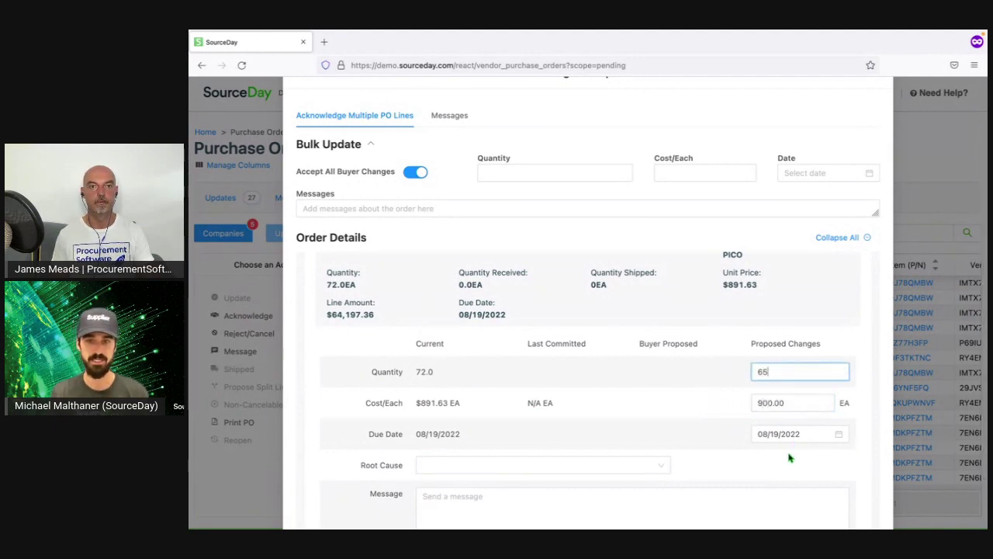
# - Set the proposed due date of the Meta Verse release 1 line to 08/19/2023
pyautogui.click(815, 434)
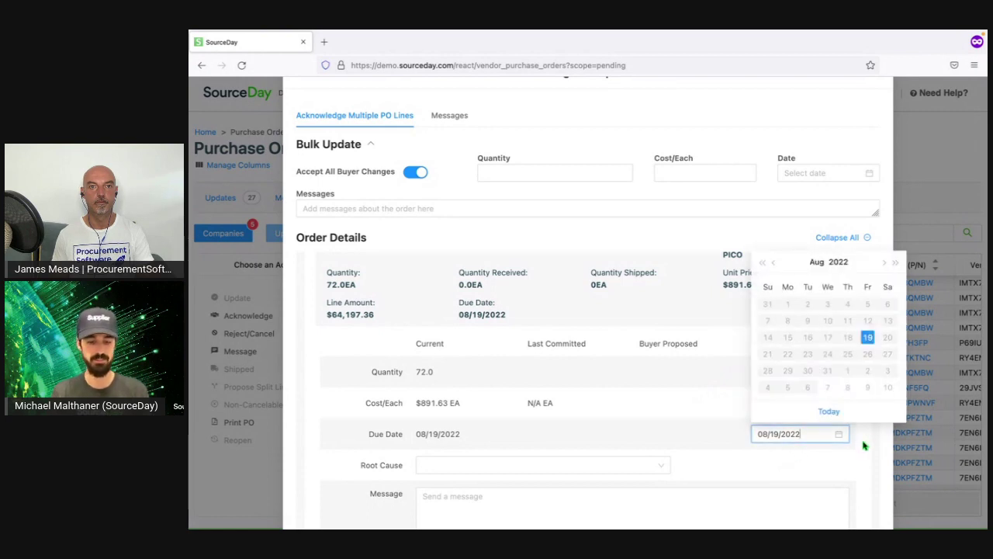
pyautogui.press('BackSpace')
pyautogui.write('3')
pyautogui.press('Return')
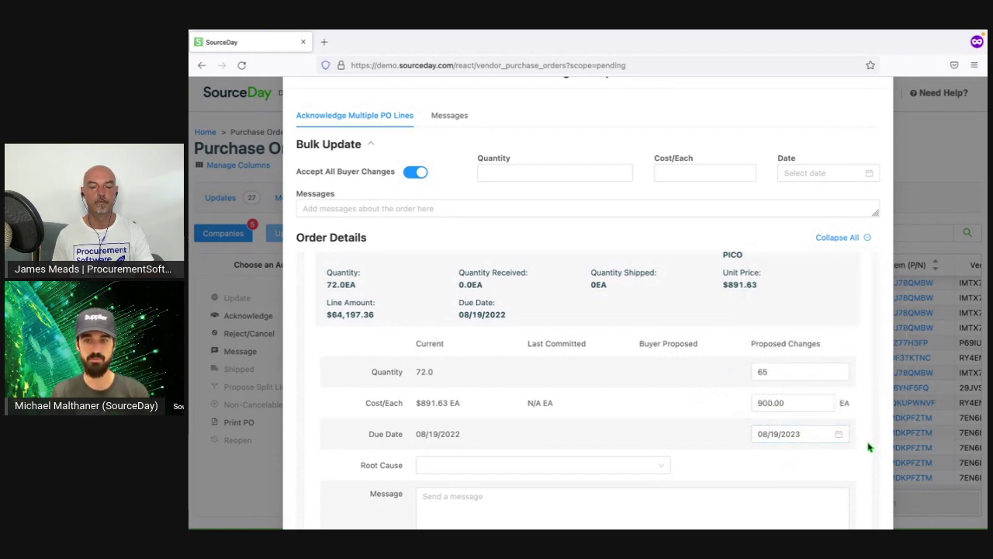
# - Give Supplier Material Shortage as the root cause for the changed line and acknowledge the three Meta Verse lines
pyautogui.scroll(-2, 869, 447)
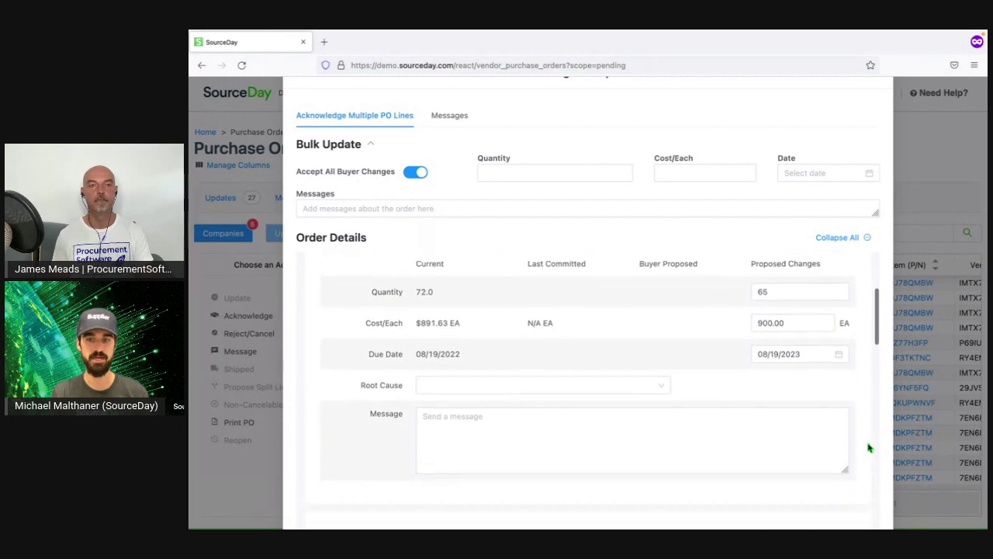
pyautogui.scroll(-2, 890, 447)
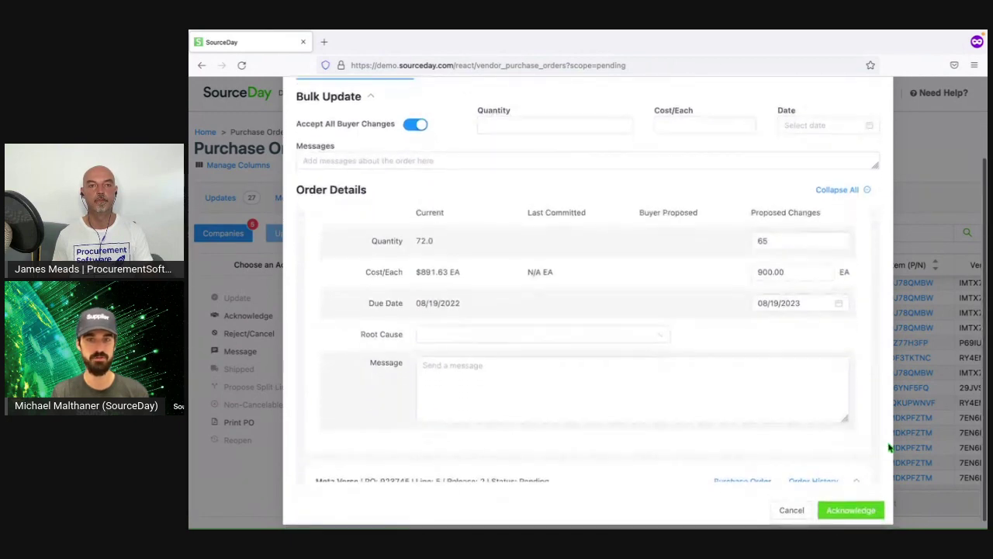
pyautogui.click(854, 502)
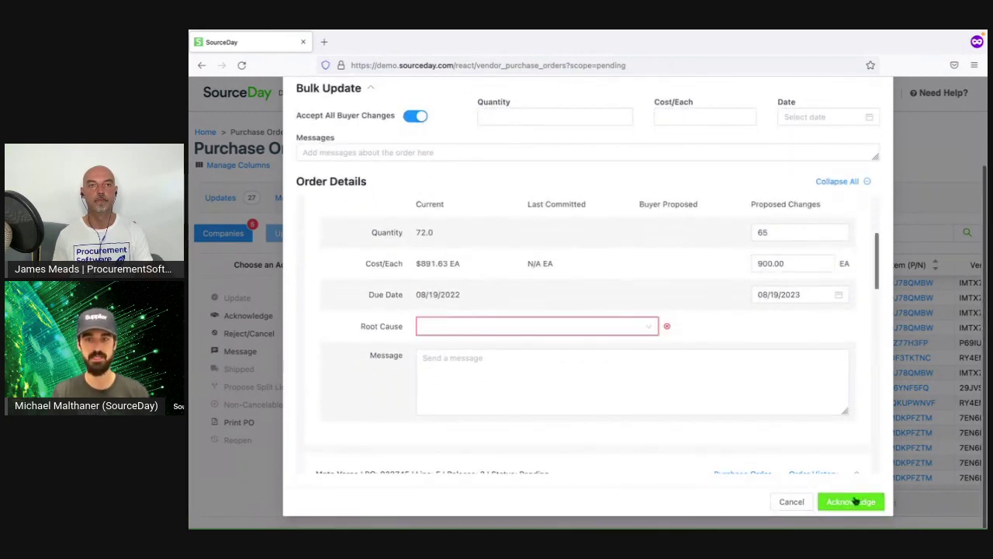
pyautogui.click(616, 330)
pyautogui.click(569, 385)
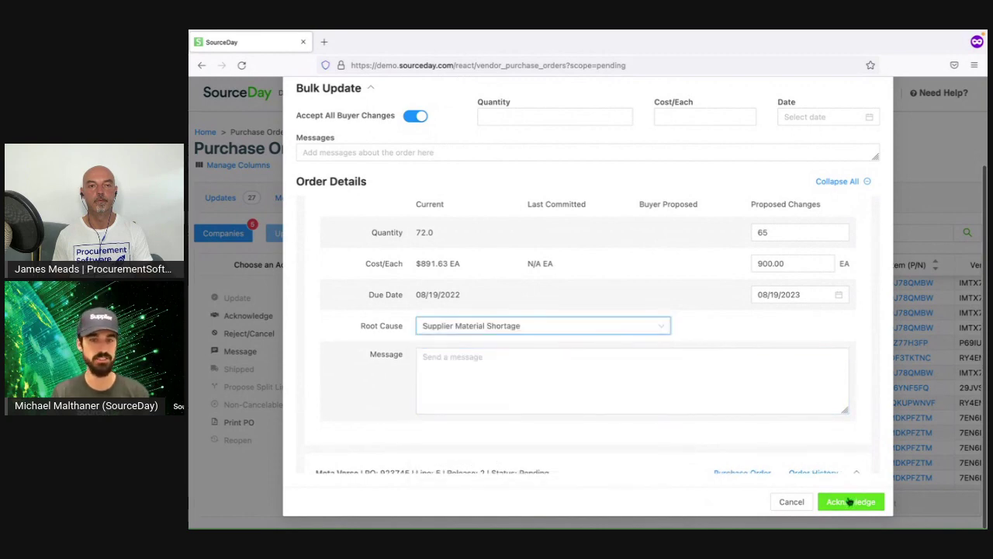
pyautogui.click(850, 502)
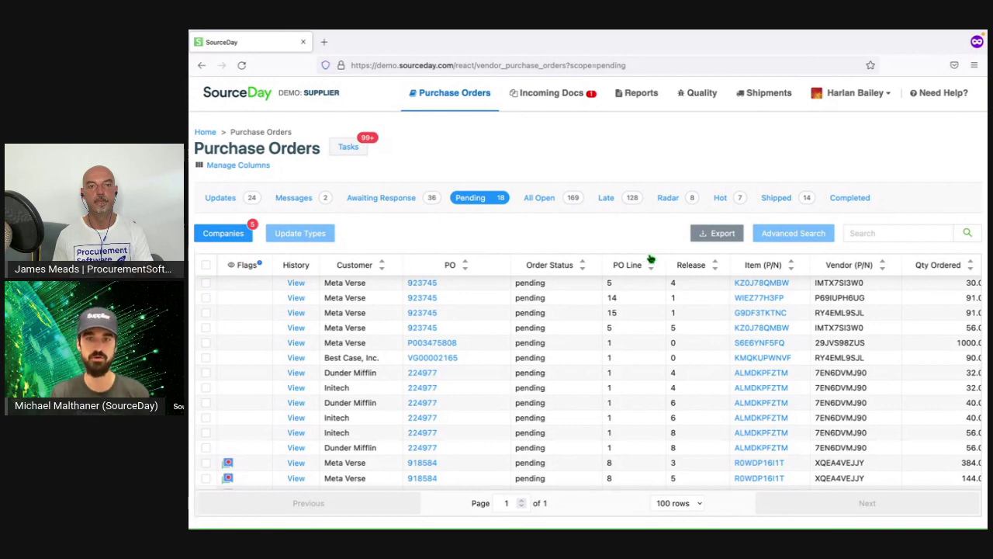
# - Show the hot orders and start a shipment for the four unshipped Smith Supplies lines, releases 3, 4, 6 and 8
pyautogui.click(719, 199)
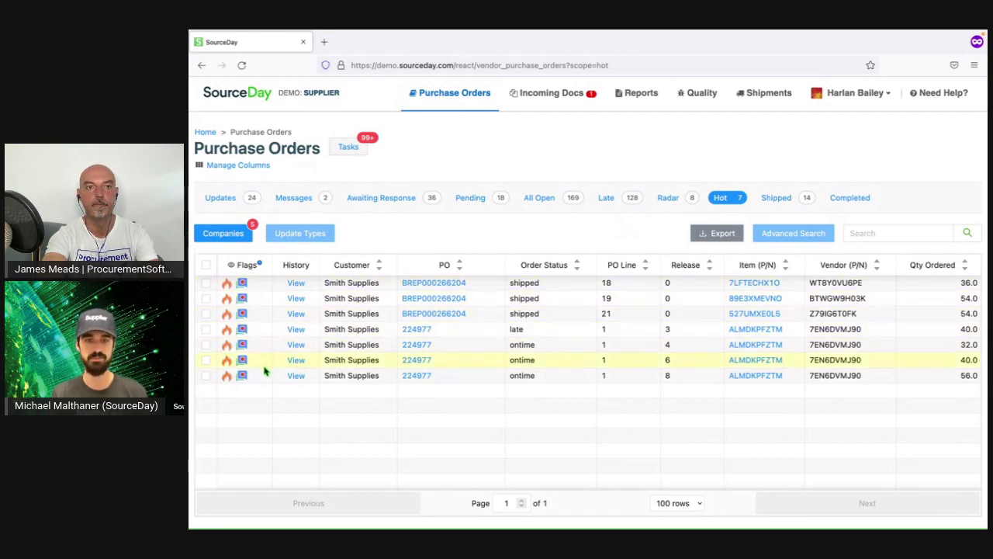
pyautogui.click(206, 329)
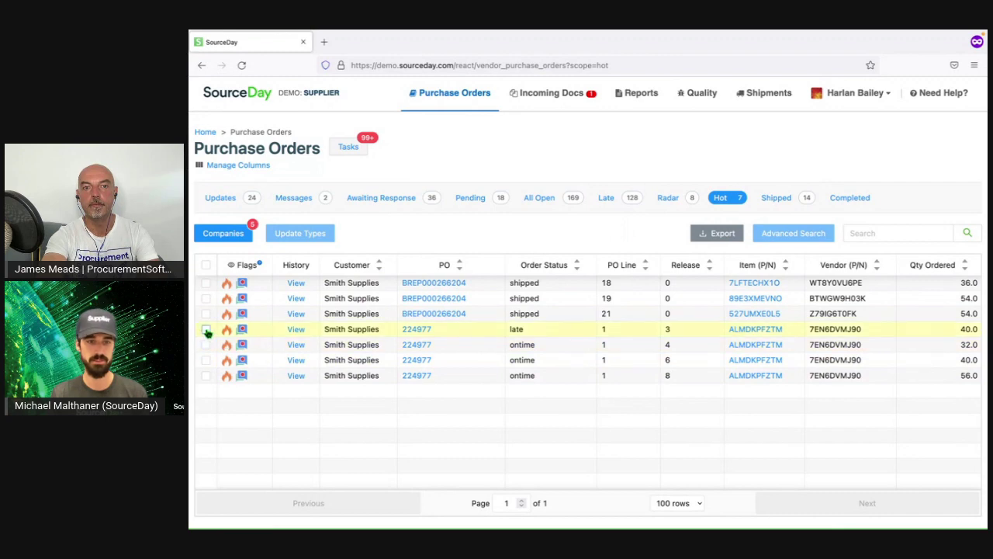
pyautogui.click(350, 345)
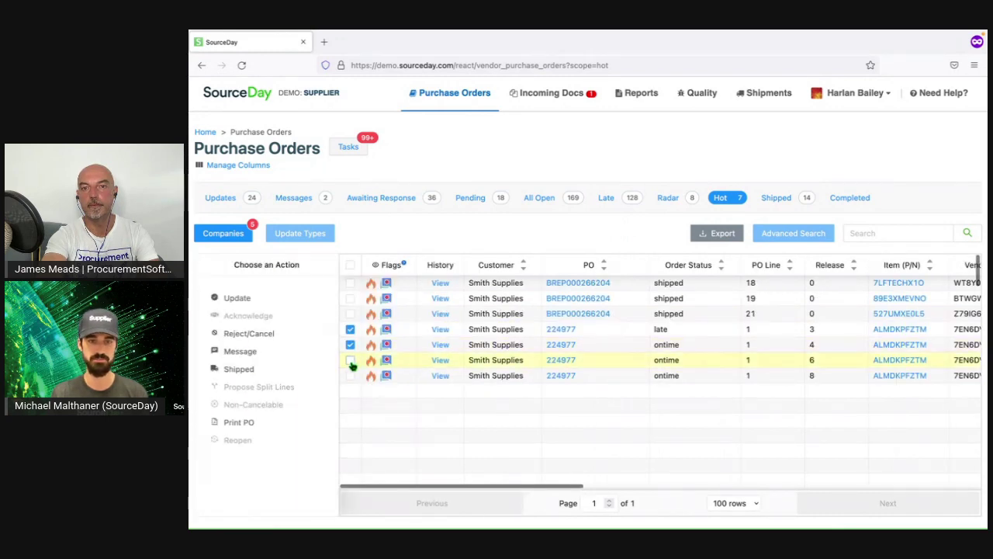
pyautogui.click(350, 360)
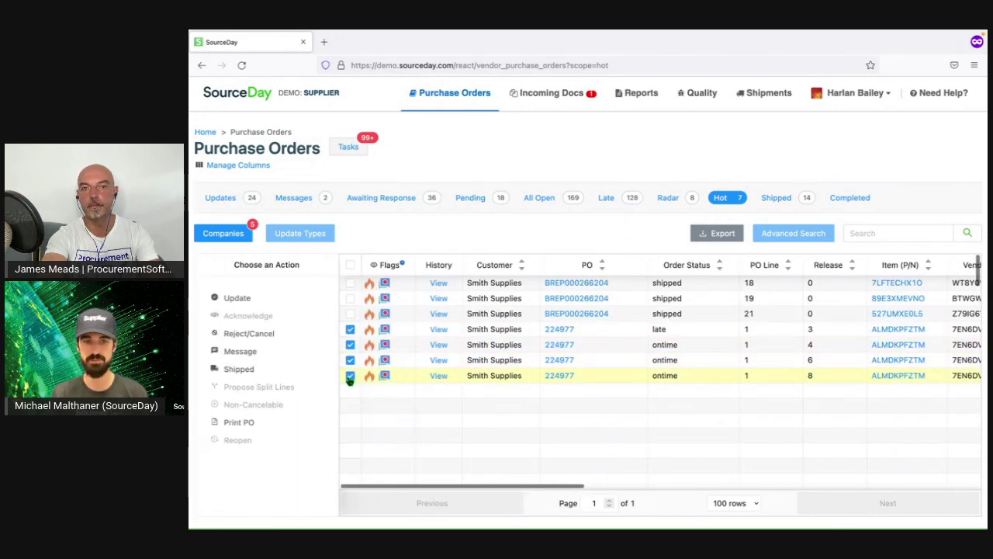
pyautogui.click(238, 370)
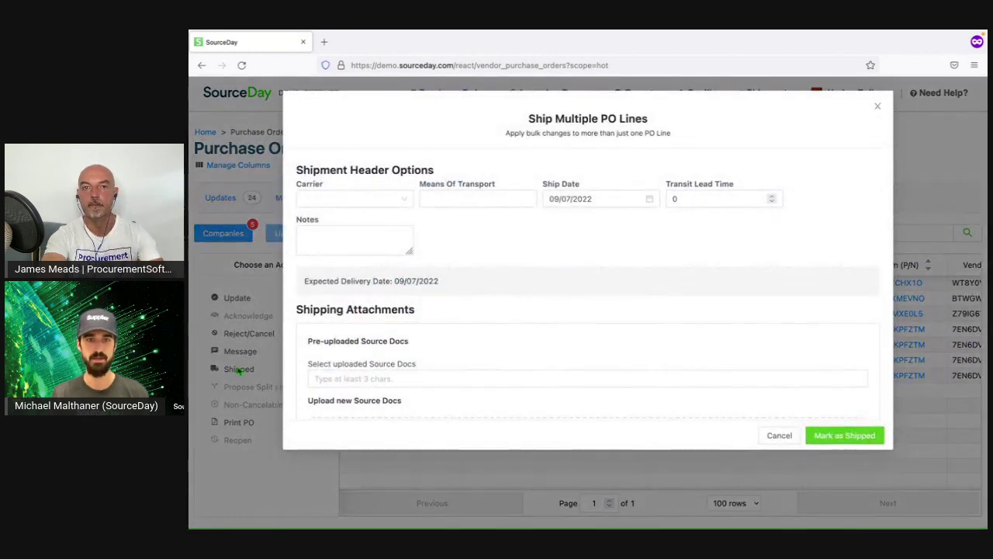
# - Set the shipment's carrier to Deutsche Post DHL, means of transport to Ground and transit lead time to 14
pyautogui.click(391, 199)
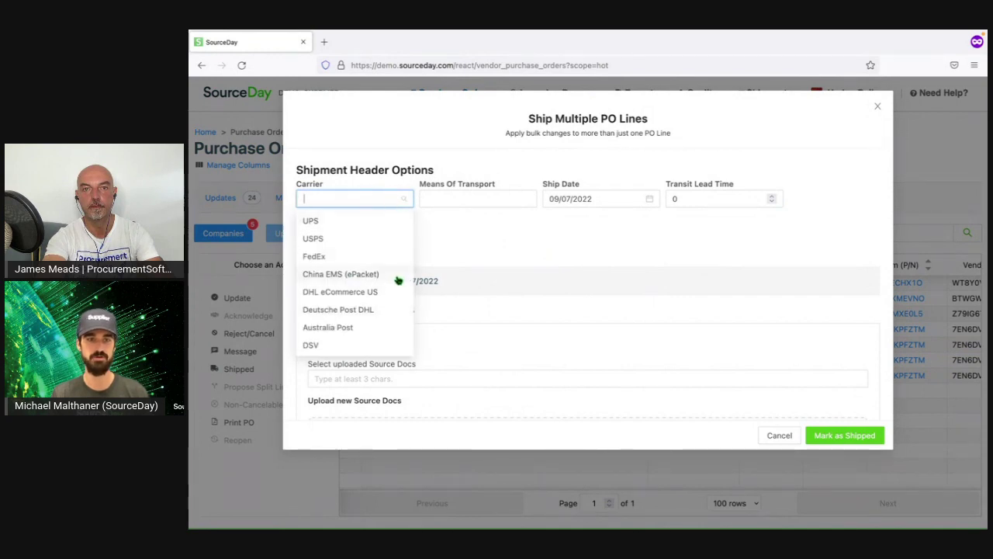
pyautogui.click(388, 309)
pyautogui.click(493, 199)
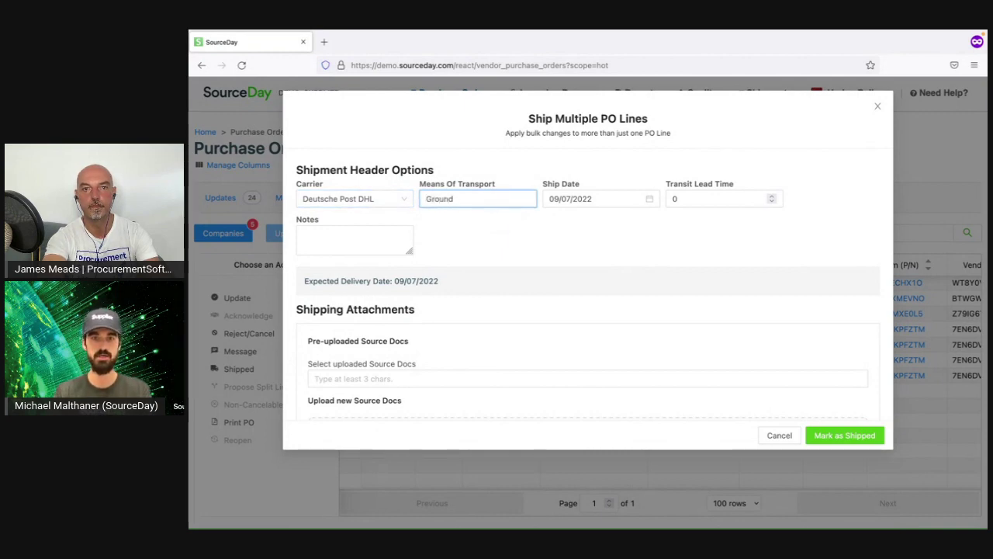
pyautogui.click(713, 204)
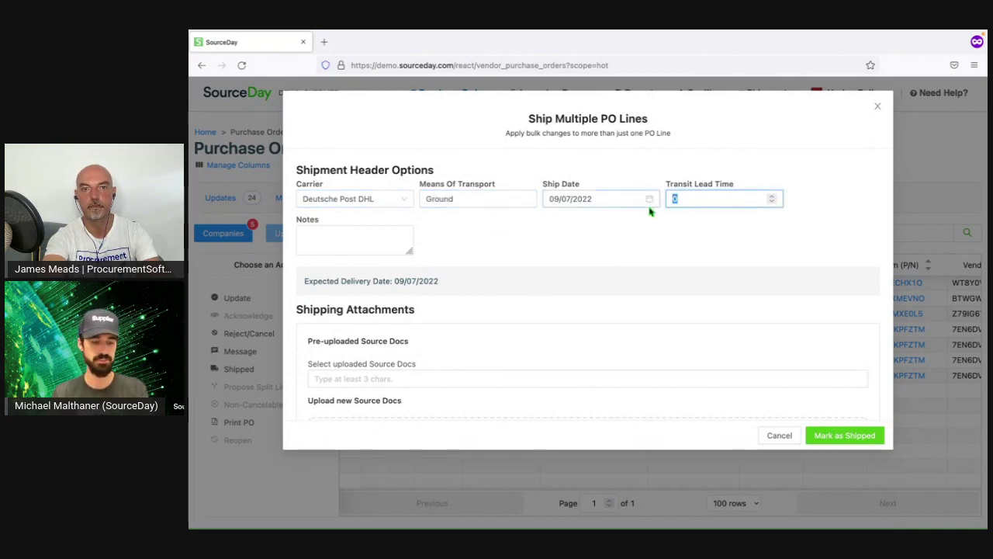
pyautogui.write('14')
pyautogui.click(666, 232)
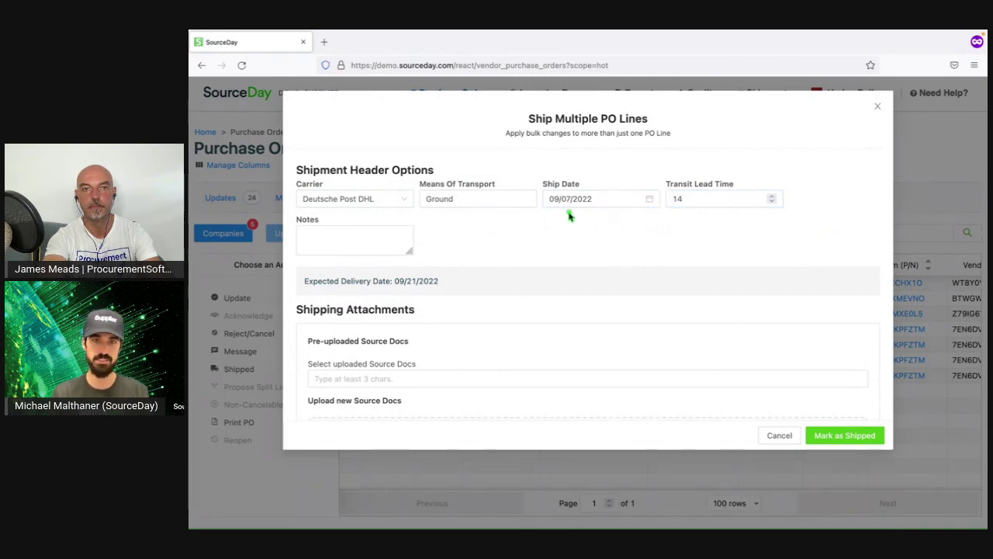
# - Upload bill-of-lading-01.jpeg as a new source document in the shipping attachments of the four-line shipment
pyautogui.moveTo(574, 209)
pyautogui.mouseDown()
pyautogui.moveTo(460, 265)
pyautogui.moveTo(447, 283)
pyautogui.mouseUp()
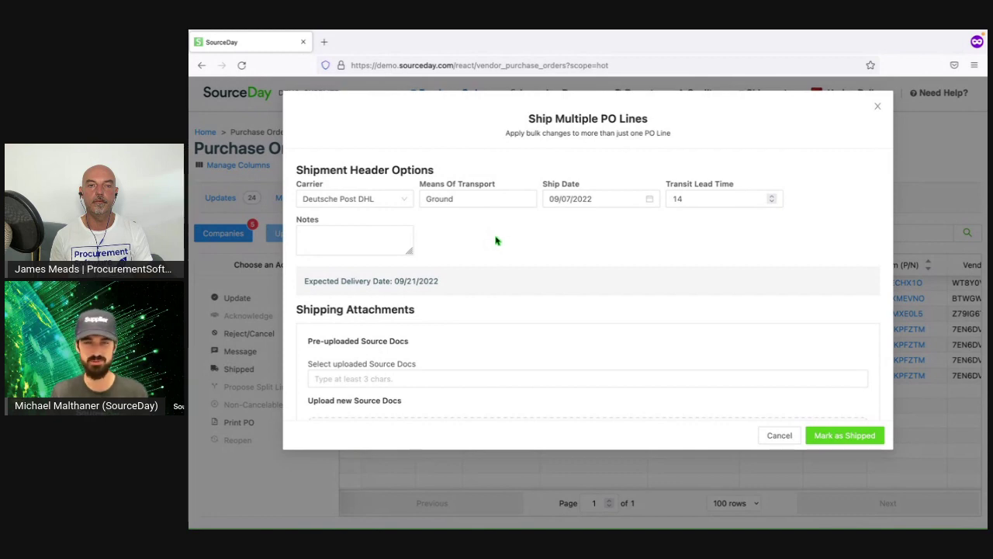
pyautogui.scroll(-2, 497, 244)
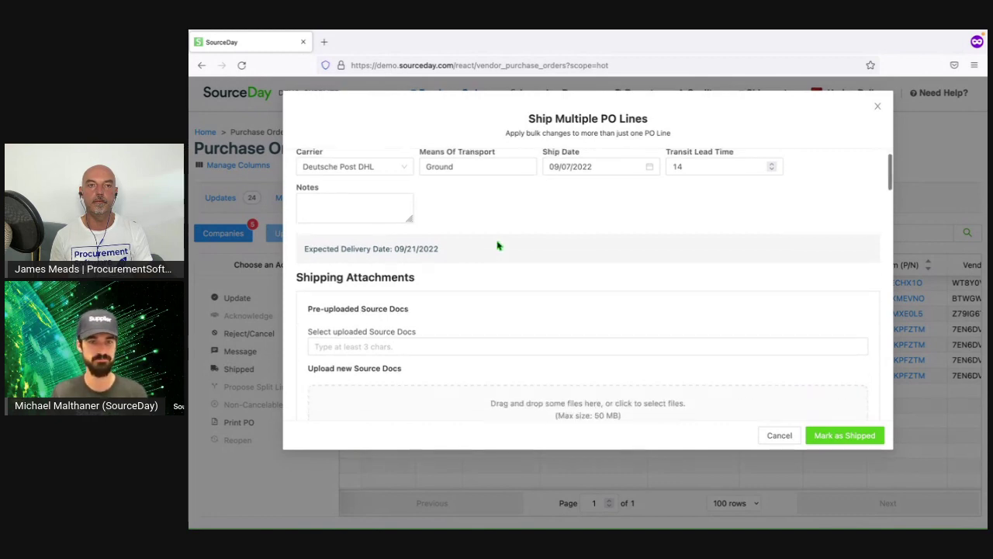
pyautogui.scroll(-1, 498, 245)
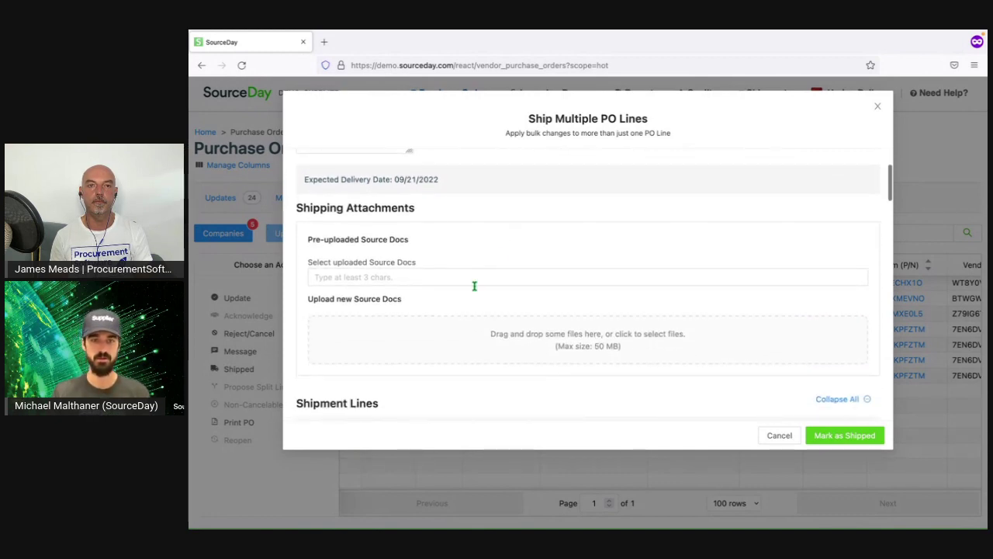
pyautogui.click(506, 350)
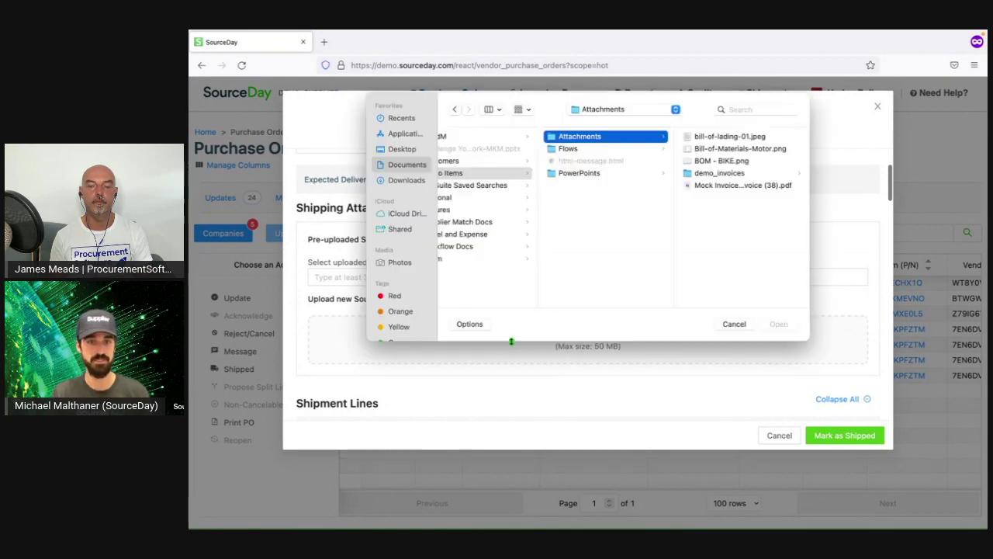
pyautogui.click(722, 137)
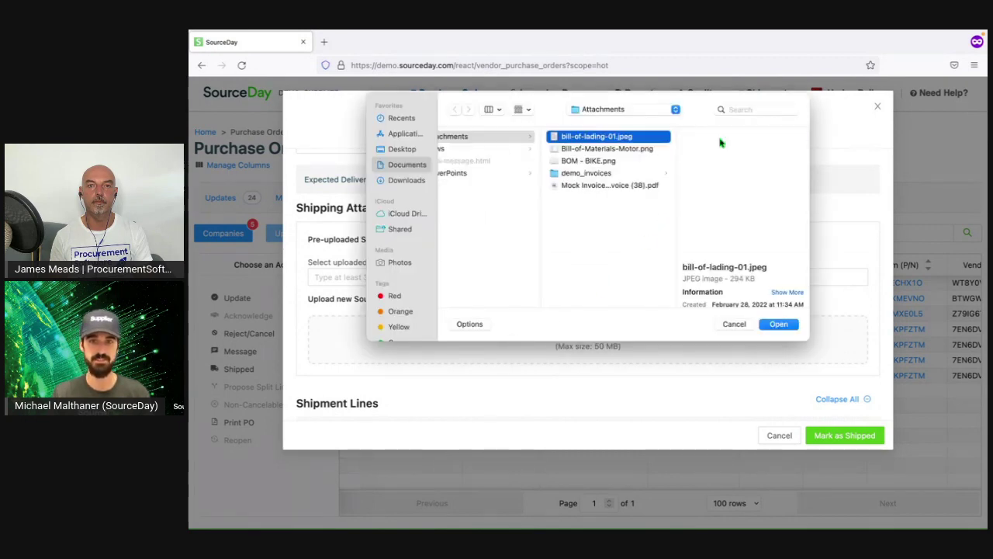
pyautogui.click(773, 326)
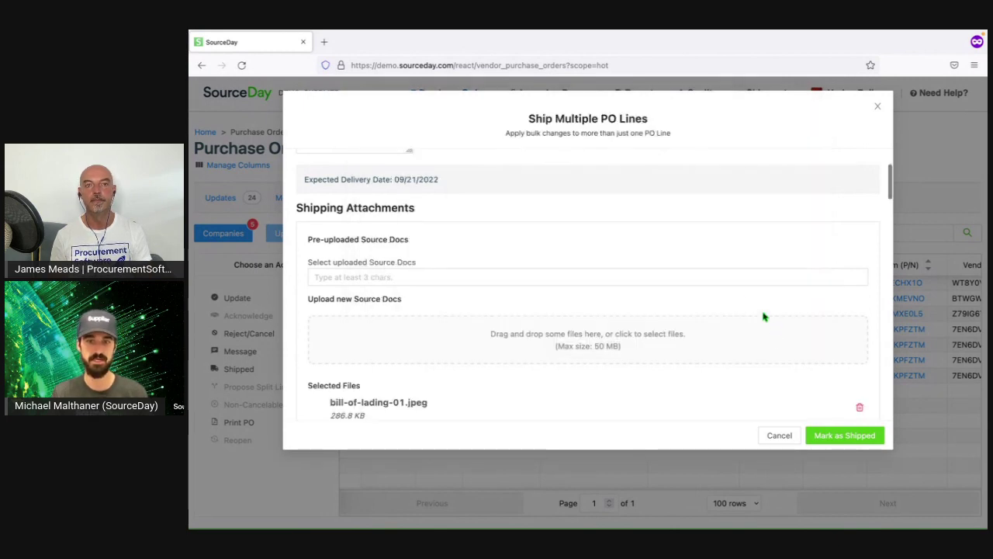
# - Enter lot number LOT098234 and shipment number SN98734 for the release 3 shipment line
pyautogui.scroll(-2, 665, 308)
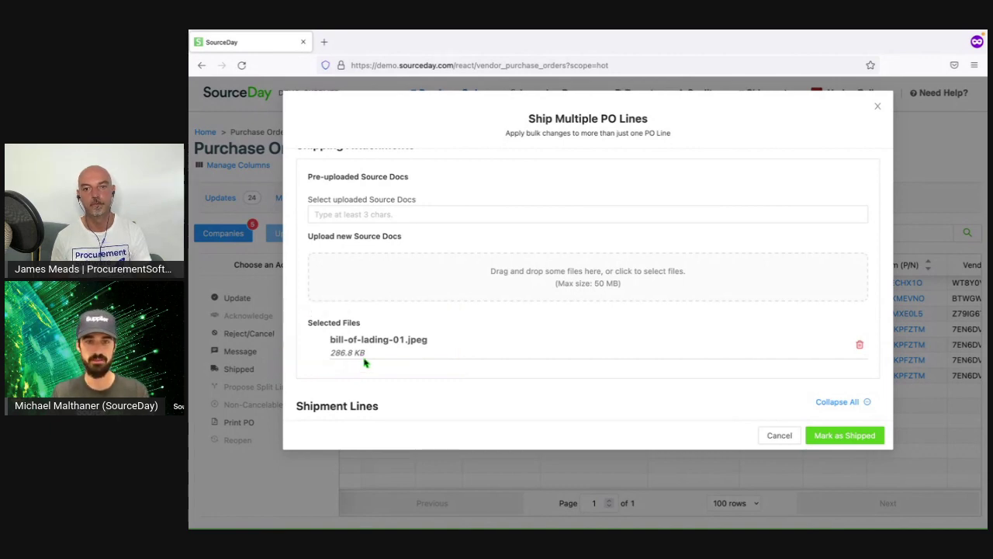
pyautogui.scroll(-3, 400, 359)
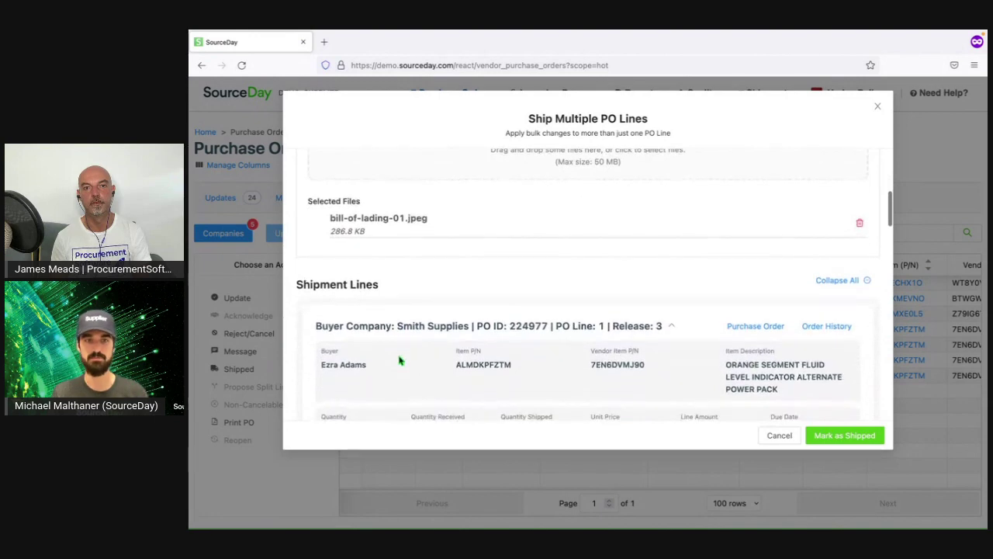
pyautogui.scroll(-2, 289, 349)
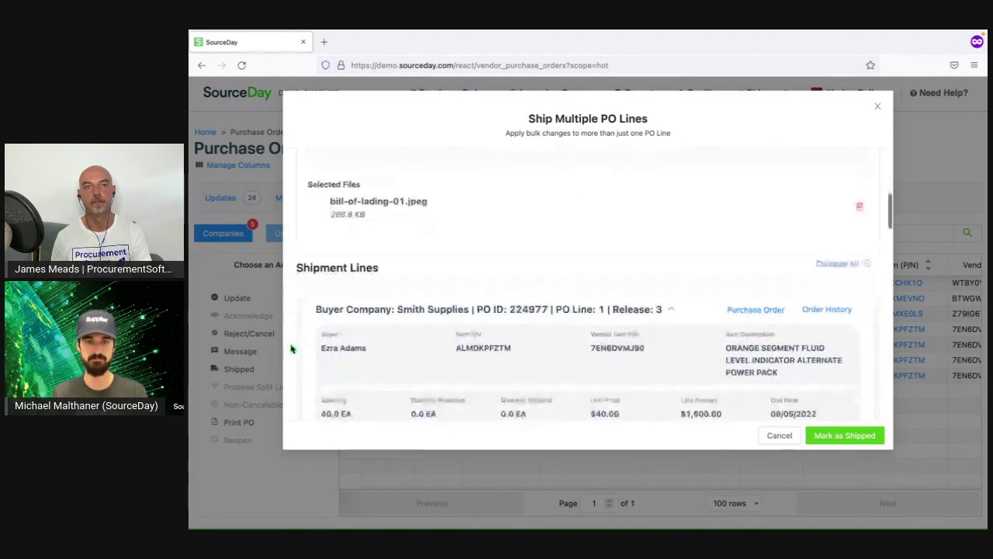
pyautogui.scroll(-1, 292, 349)
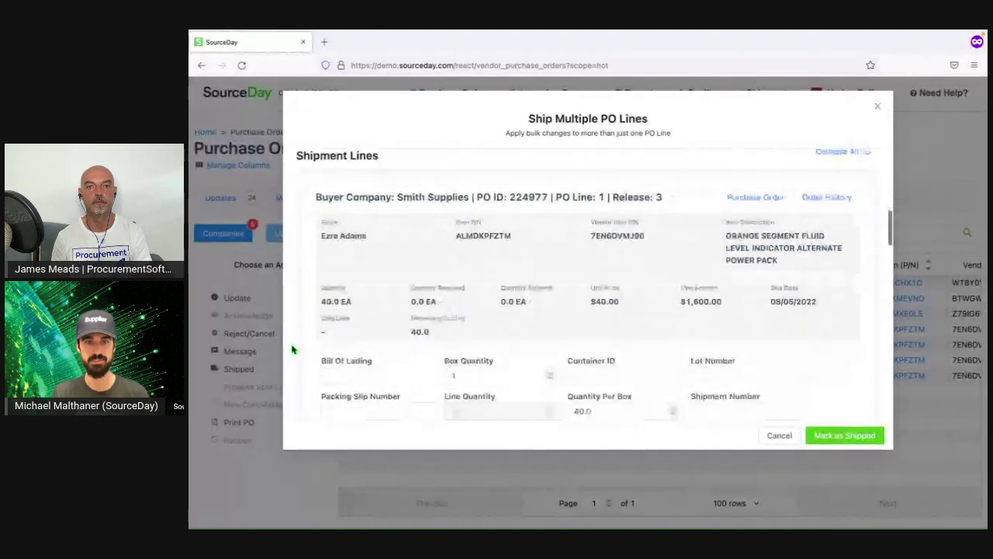
pyautogui.scroll(-1, 291, 349)
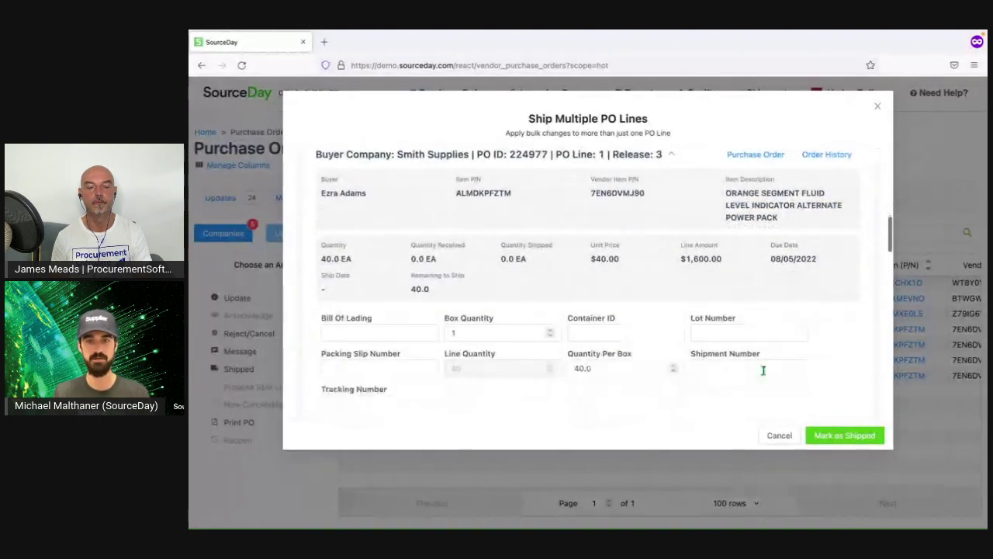
pyautogui.click(761, 333)
pyautogui.write('LDT098234')
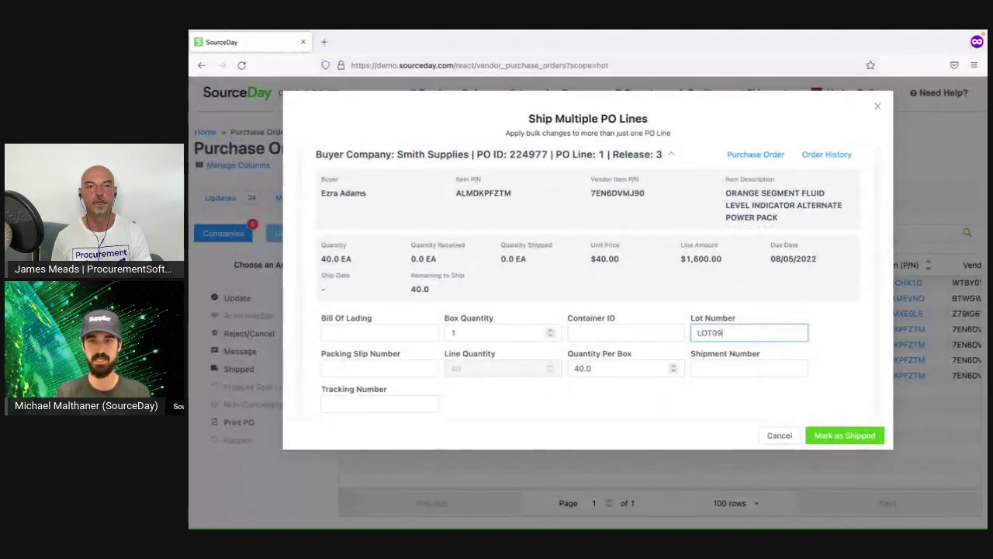
pyautogui.click(753, 368)
pyautogui.write('S')
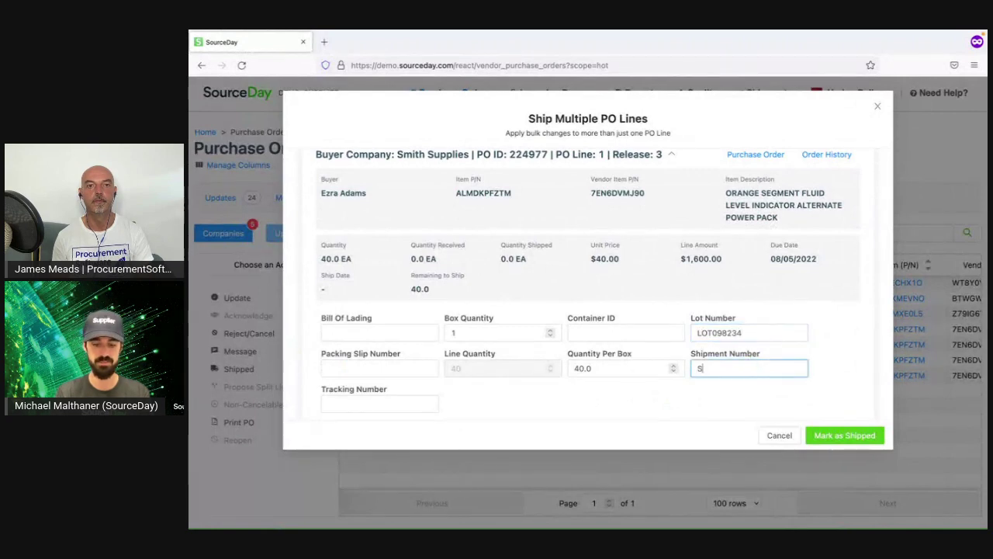
pyautogui.write('N98734')
# - Give the release 3 line tracking number TN9827343 and container ID ABC, and mark the selected PO lines as shipped
pyautogui.press('Tab')
pyautogui.write('TN9827')
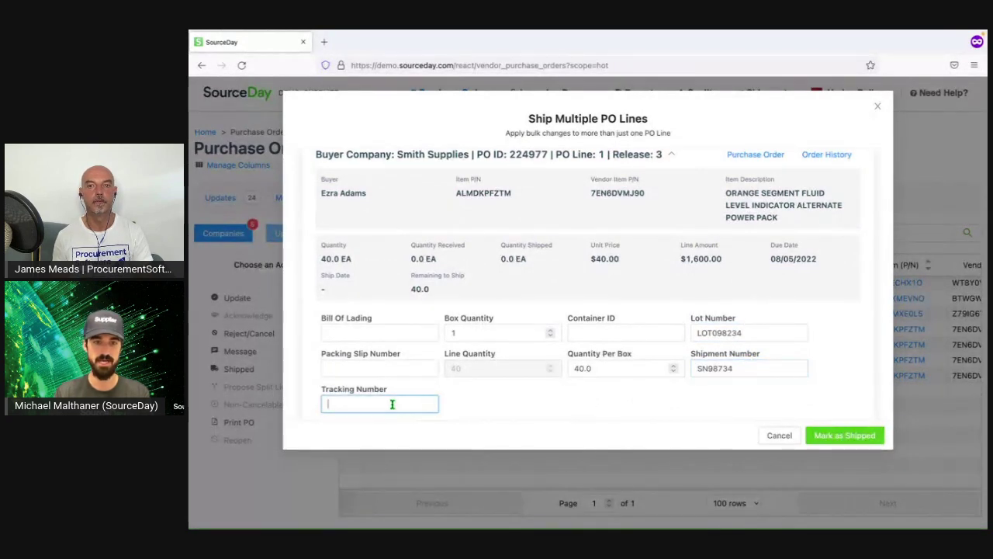
pyautogui.write('343')
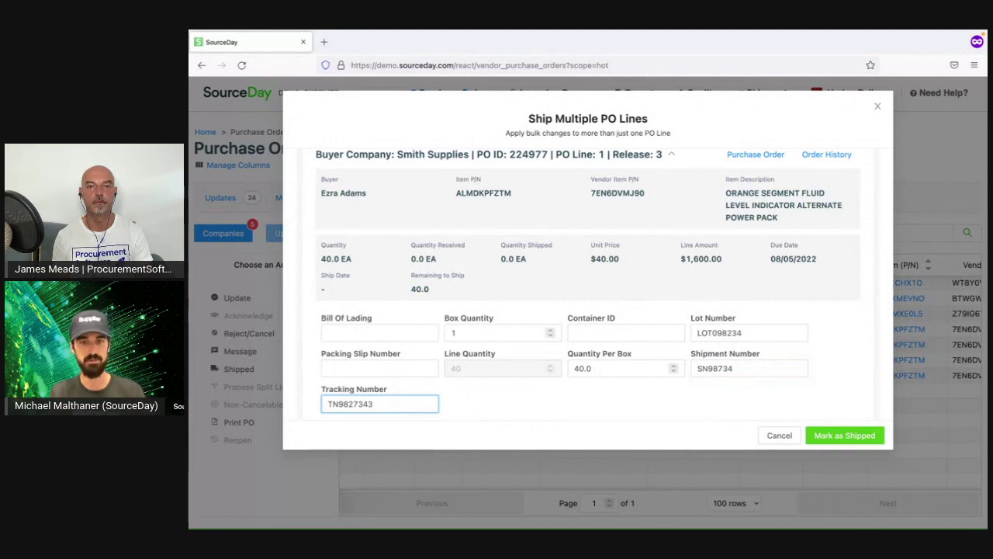
pyautogui.click(639, 333)
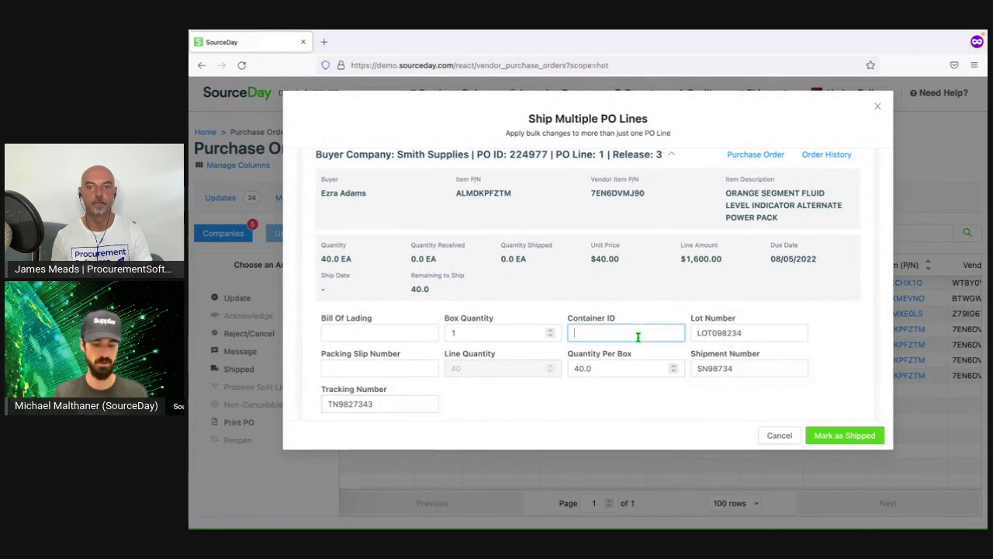
pyautogui.write('ABC')
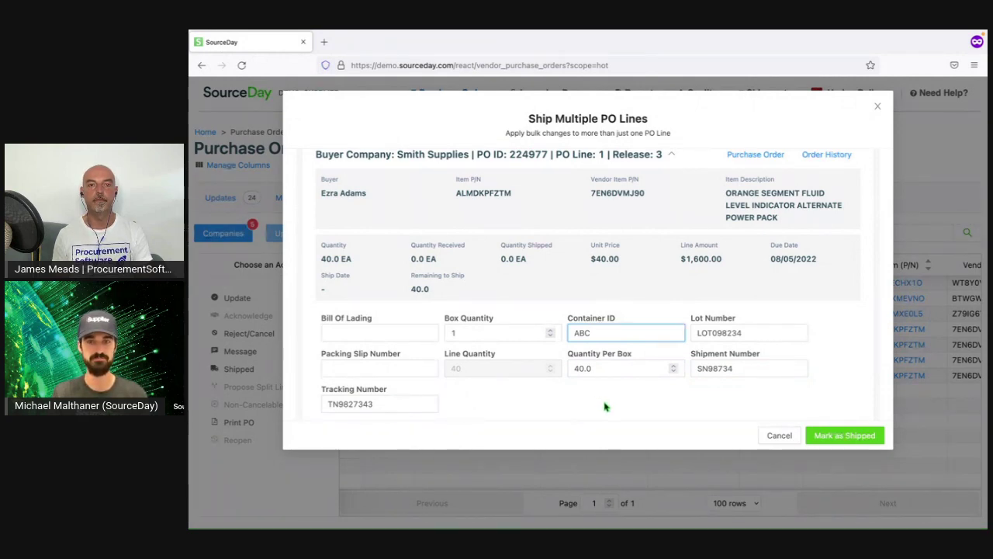
pyautogui.click(834, 438)
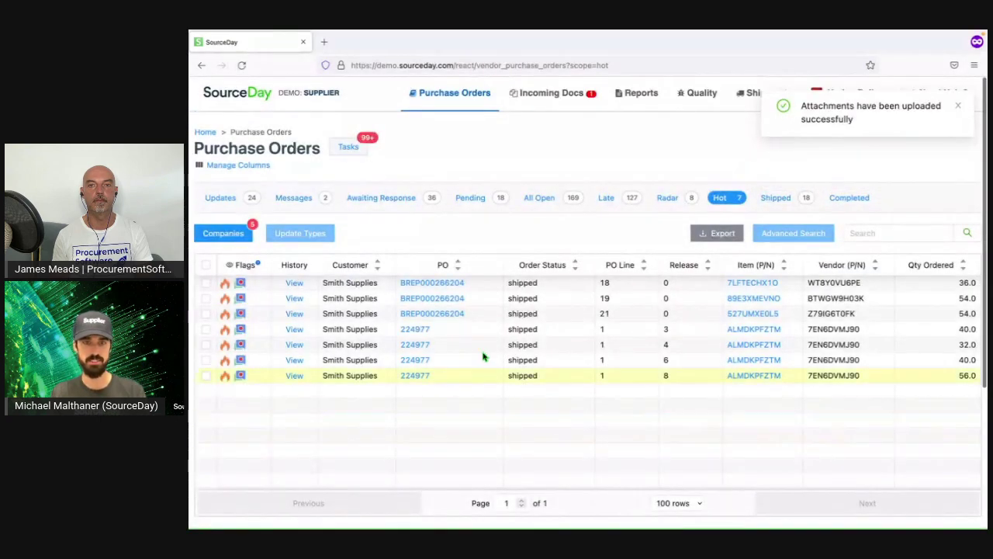
# - Open the supplier's shipments, leaving the purchase orders page, and filter the table to the new shipment's ASN
pyautogui.moveTo(498, 321)
pyautogui.mouseDown()
pyautogui.moveTo(537, 394)
pyautogui.moveTo(557, 393)
pyautogui.mouseUp()
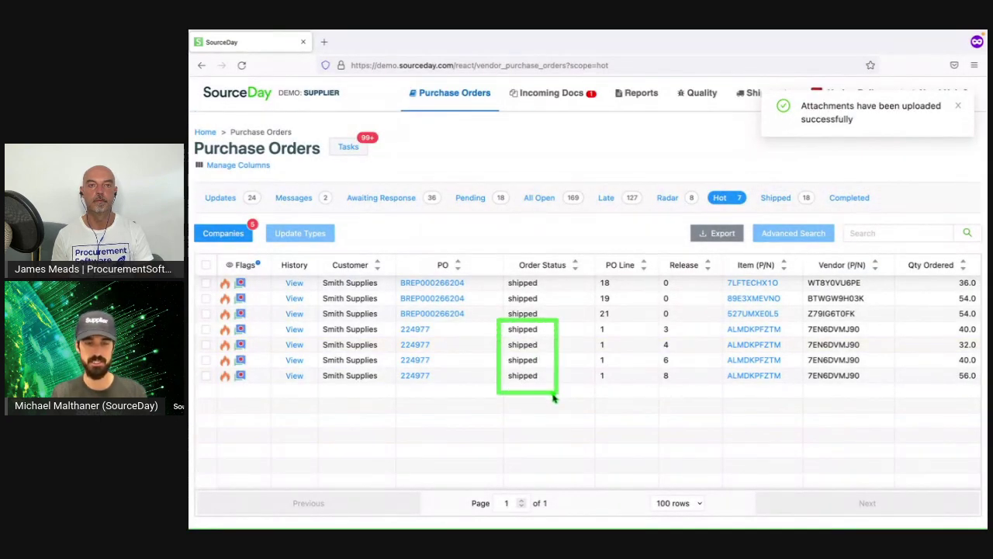
pyautogui.moveTo(754, 173)
pyautogui.mouseDown()
pyautogui.moveTo(800, 221)
pyautogui.moveTo(825, 226)
pyautogui.mouseUp()
pyautogui.moveTo(726, 76); pyautogui.dragTo(802, 114)
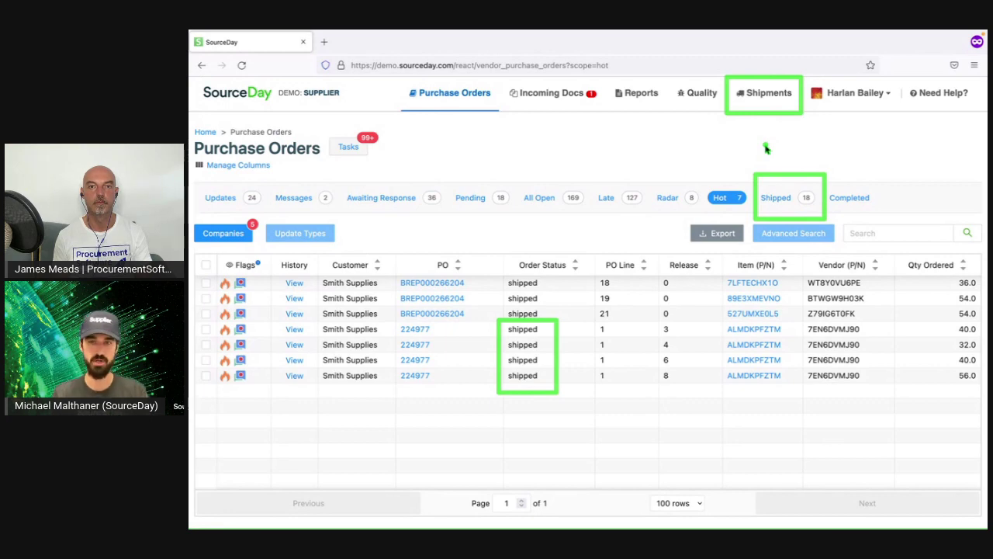
pyautogui.click(777, 99)
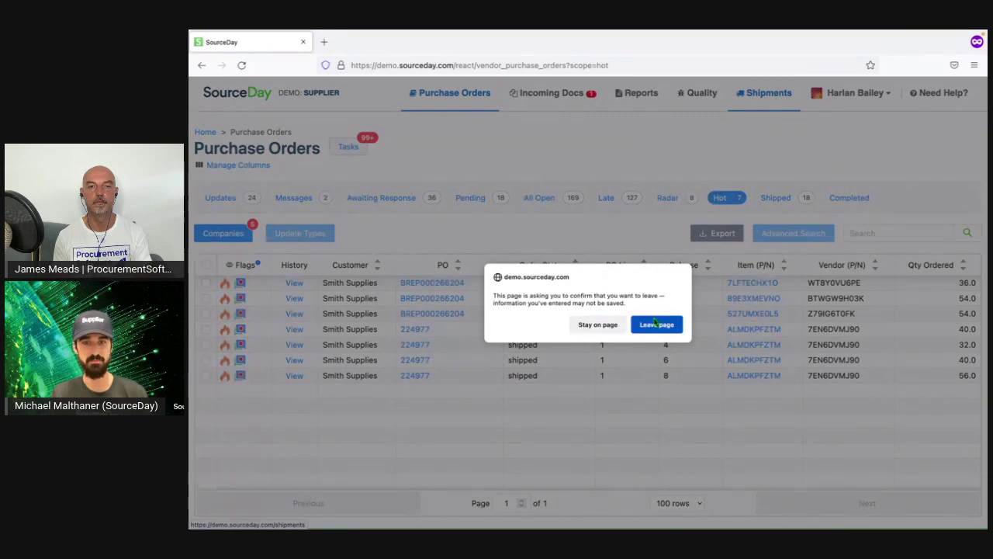
pyautogui.click(656, 325)
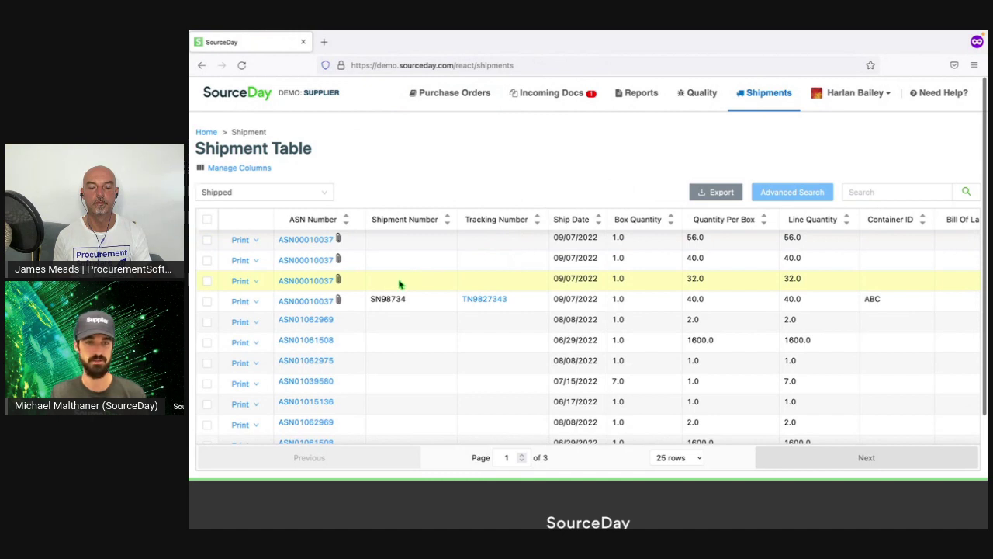
pyautogui.click(318, 307)
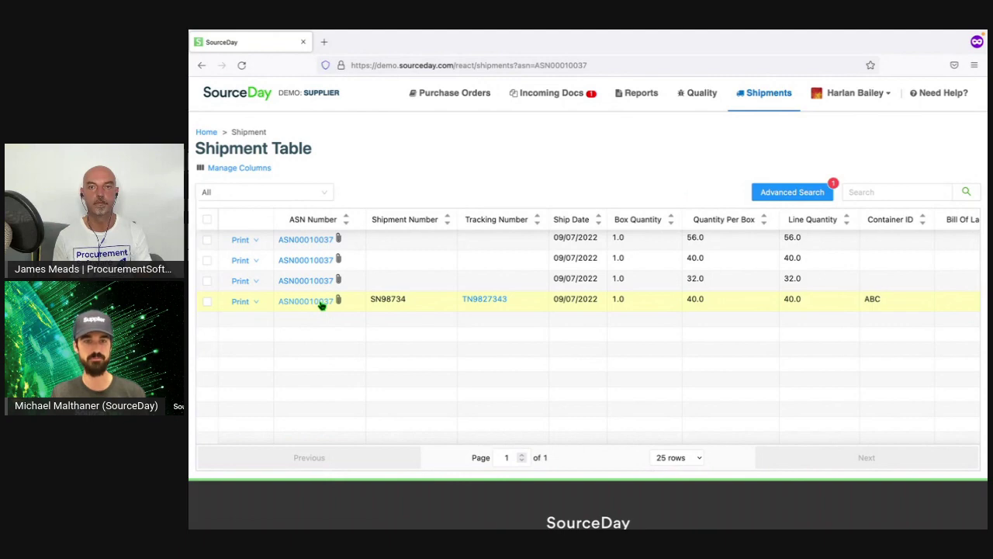
# - Generate the packing slip and the shipping label for the shipment line with shipment number SN98734
pyautogui.click(255, 303)
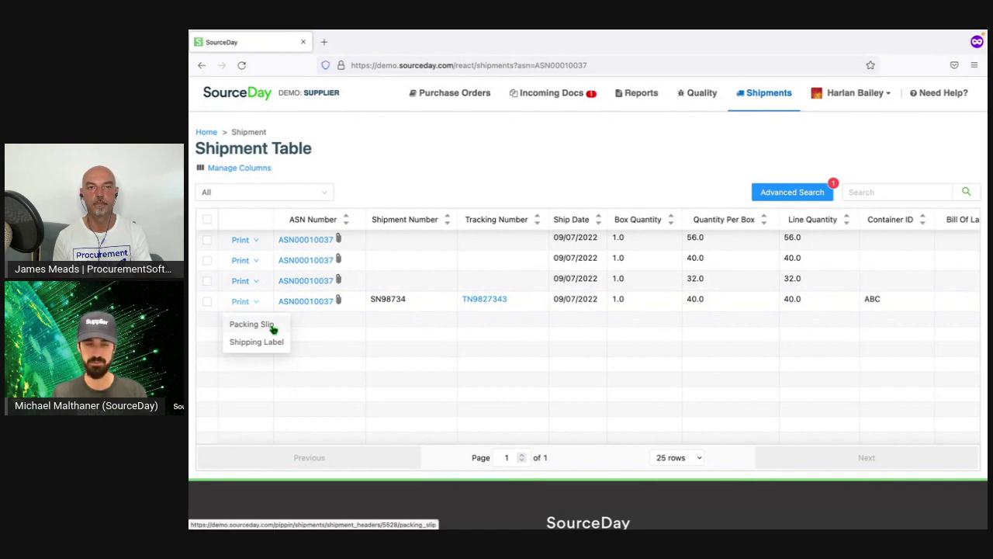
pyautogui.click(271, 327)
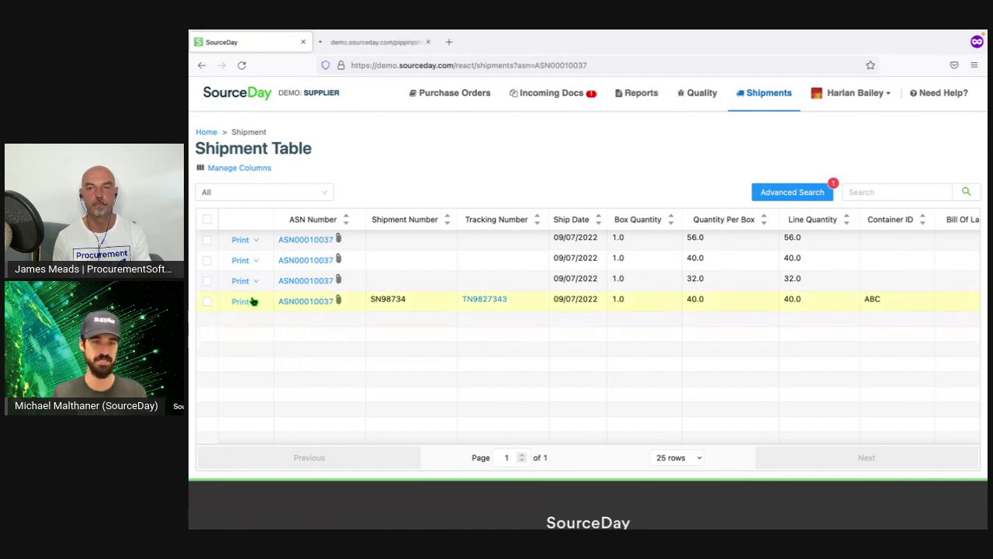
pyautogui.click(253, 303)
pyautogui.click(258, 344)
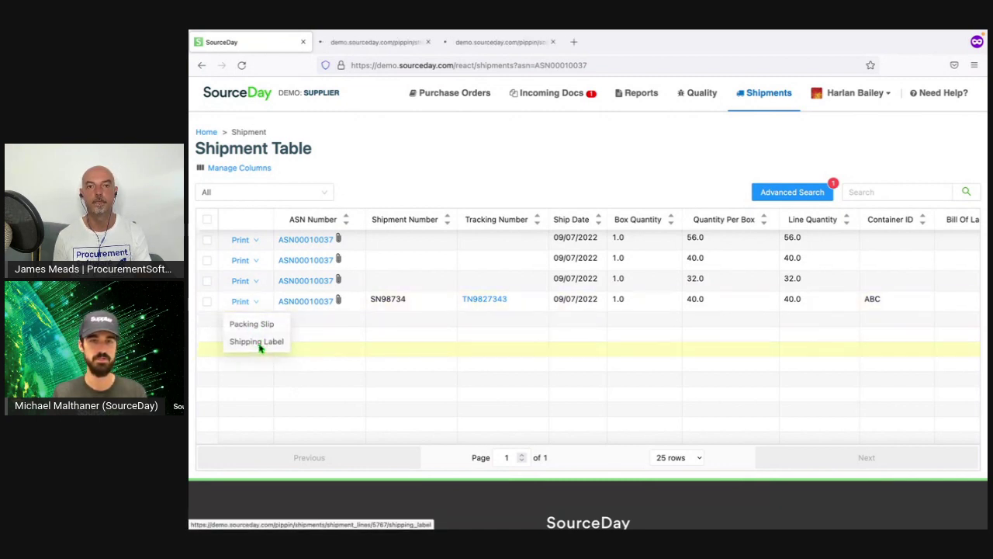
# - View the packing slip, and examine the part number, quantity and lot number barcodes on the shipping label at 160% zoom
pyautogui.click(398, 49)
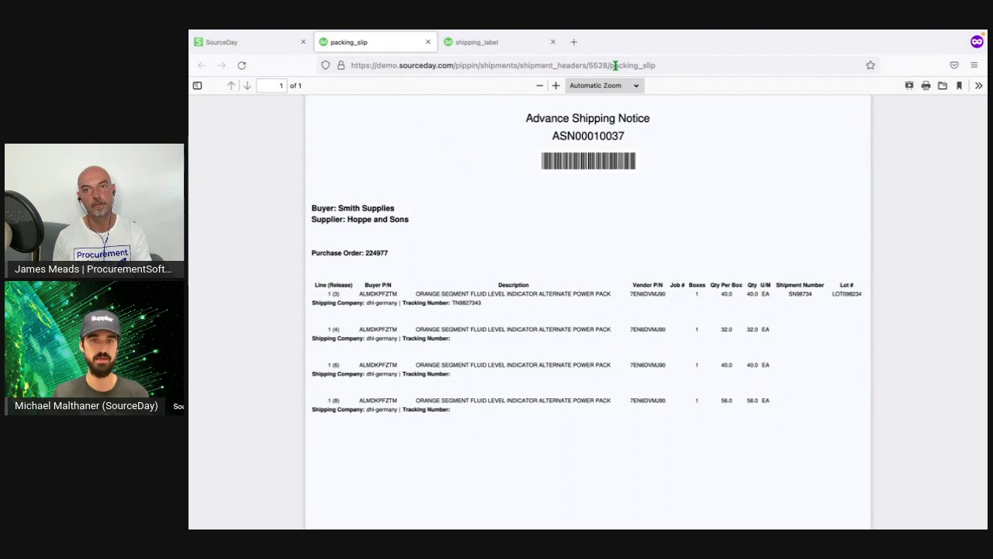
pyautogui.click(507, 45)
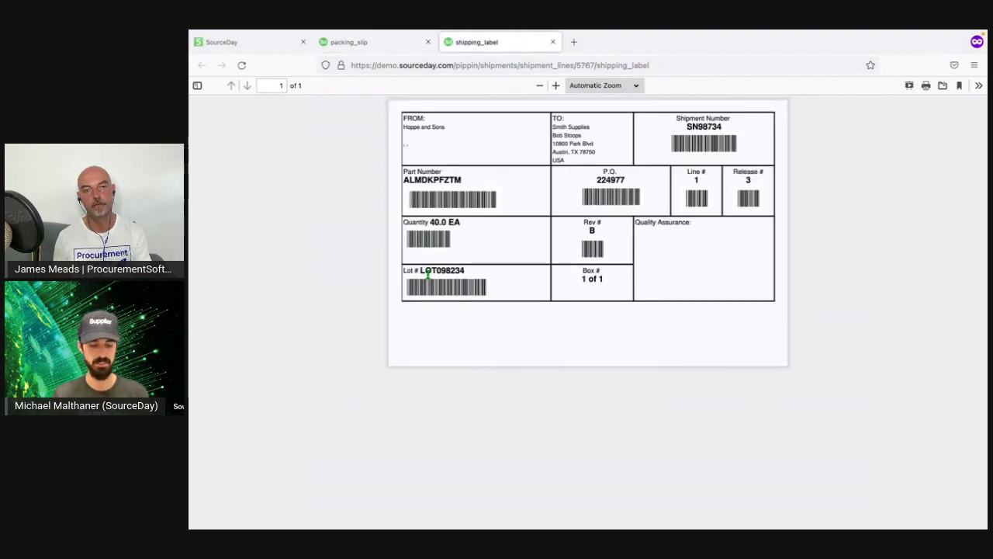
pyautogui.hotkey('ctrl', '+')
pyautogui.hotkey('ctrl', '+')
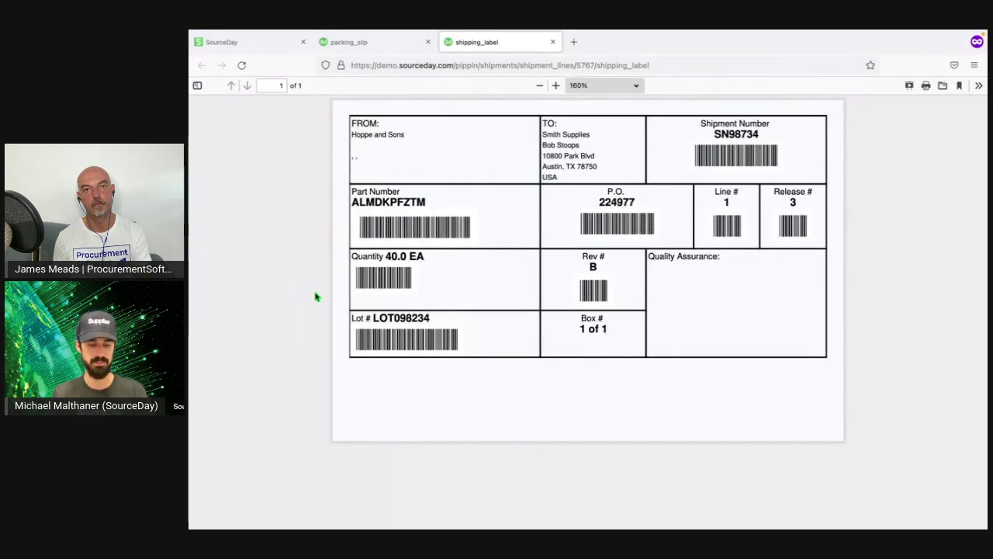
pyautogui.moveTo(345, 175)
pyautogui.mouseDown()
pyautogui.moveTo(415, 243)
pyautogui.moveTo(497, 258)
pyautogui.moveTo(498, 247)
pyautogui.mouseUp()
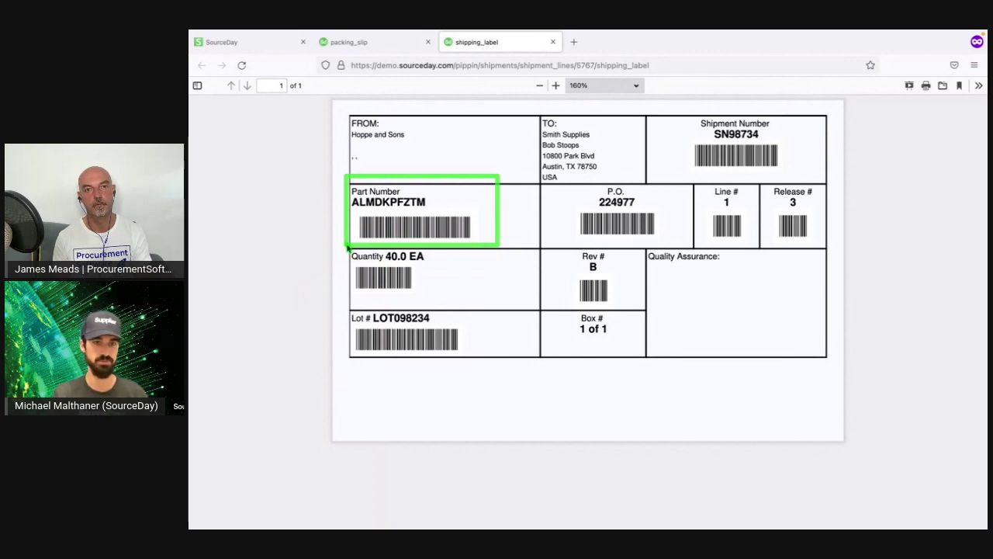
pyautogui.moveTo(348, 246); pyautogui.dragTo(499, 311)
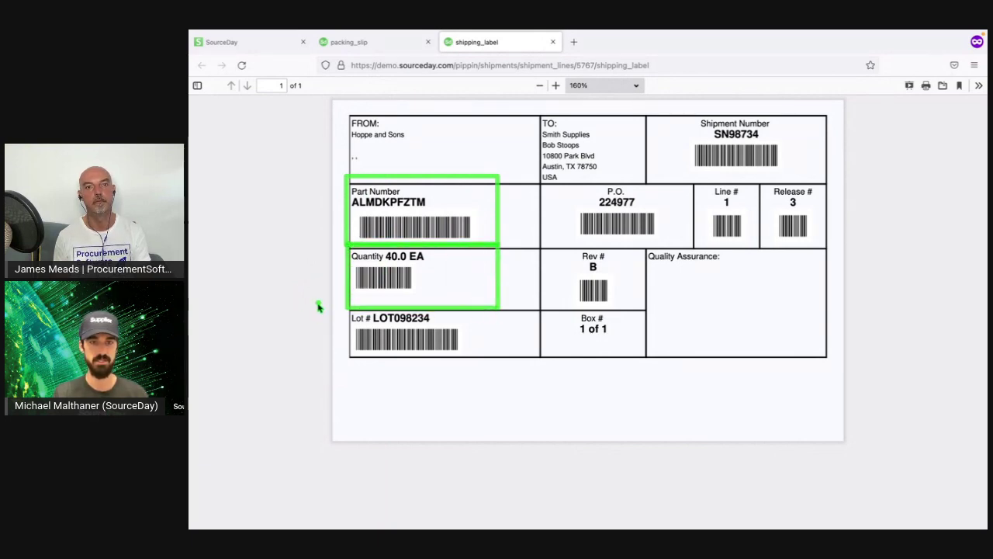
pyautogui.moveTo(348, 310); pyautogui.dragTo(502, 363)
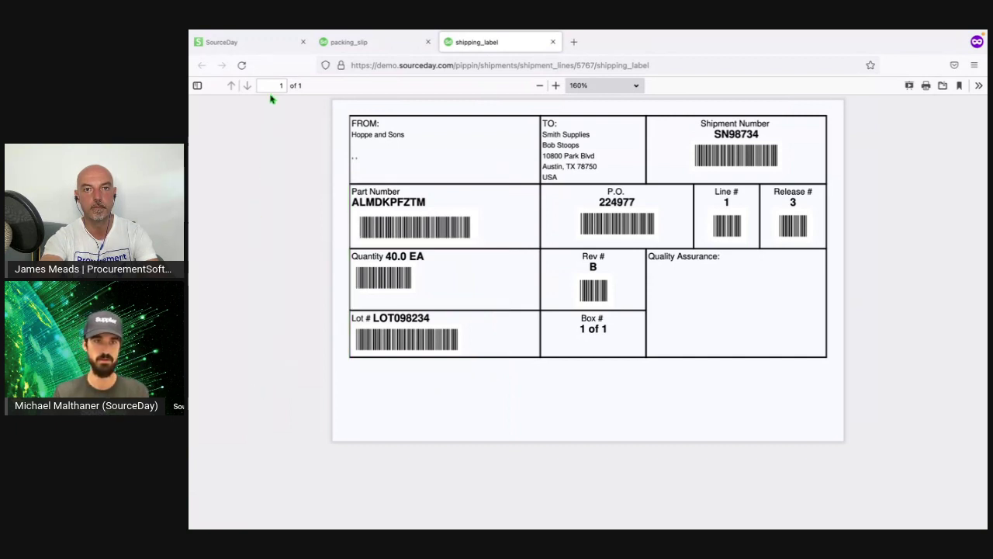
# - Review the tracking number in the supplier's shipment table and switch to the browser window with the buyer's purchase orders
pyautogui.click(276, 48)
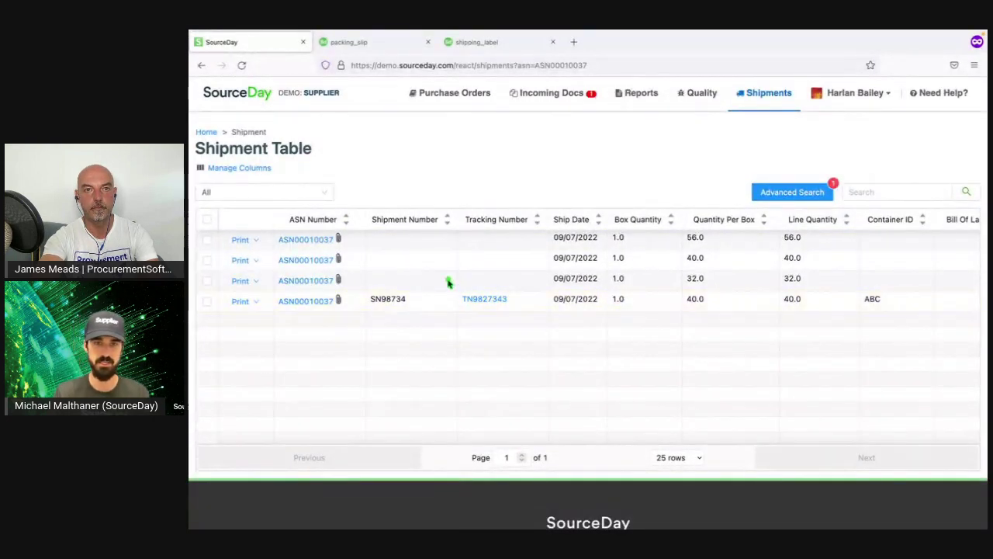
pyautogui.moveTo(445, 281); pyautogui.dragTo(551, 319)
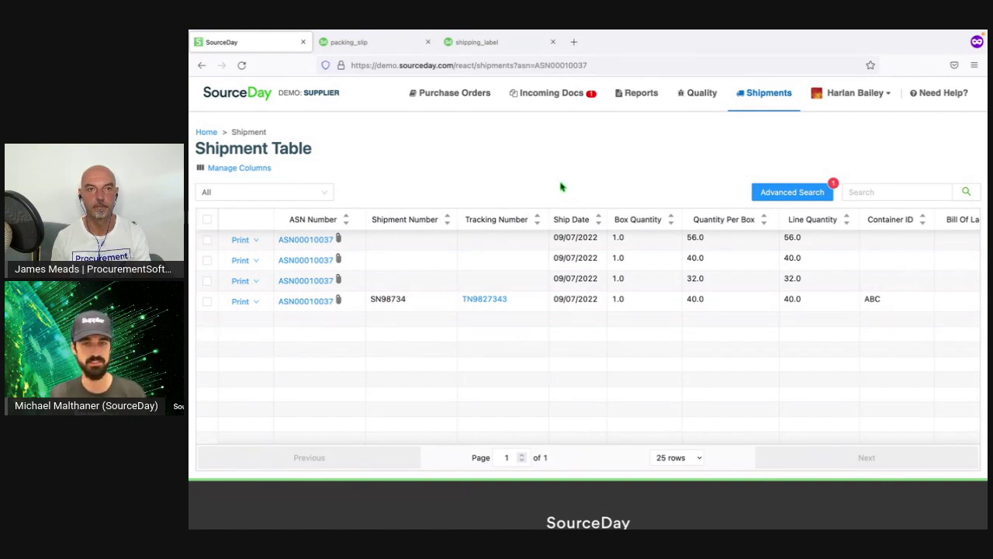
pyautogui.hotkey('ctrl', 'Left')
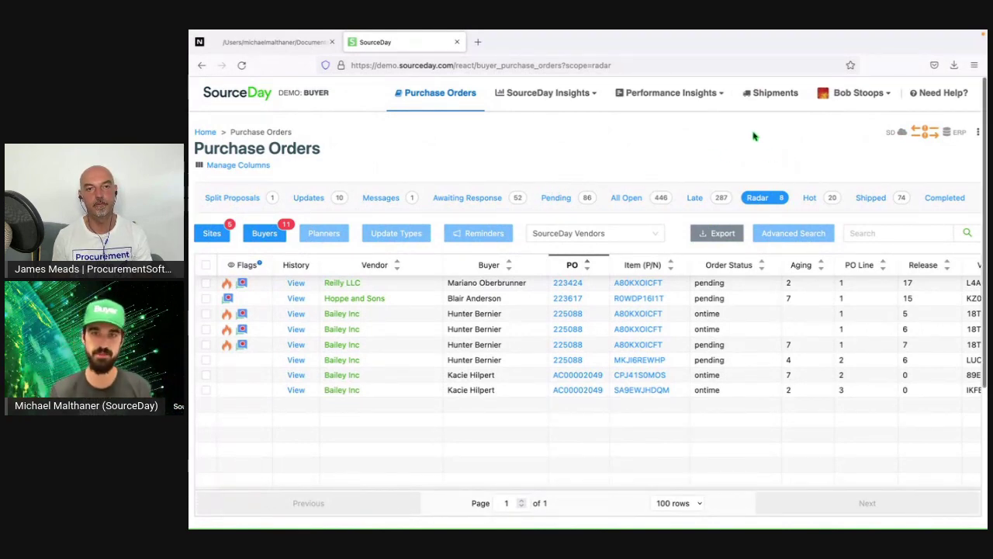
# - Open the buyer's shipments and filter the table to the ASN of the shipment line with shipment number SN98734
pyautogui.click(765, 96)
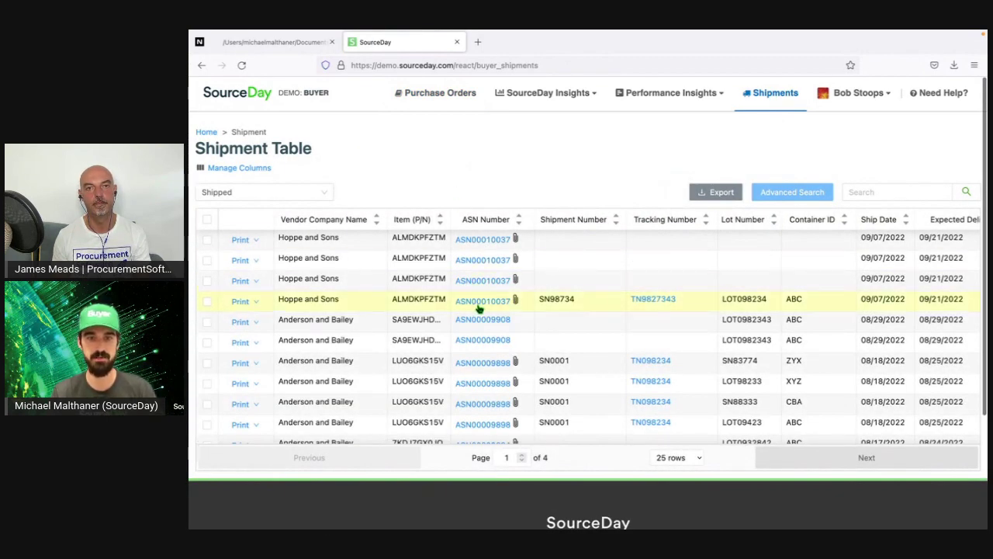
pyautogui.click(480, 308)
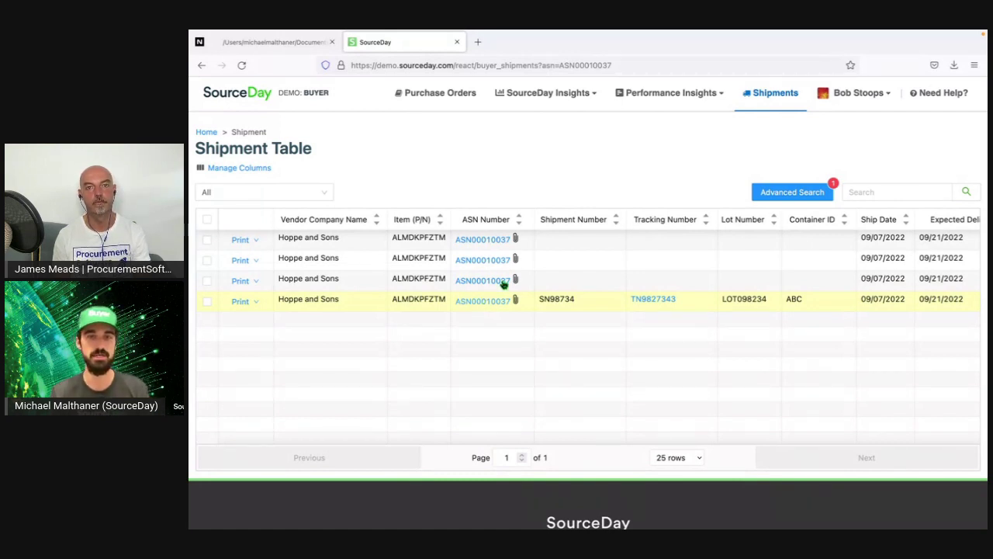
# - Clear the ASN search filter from the shipment table and show only the Ready to Ship lines
pyautogui.click(779, 196)
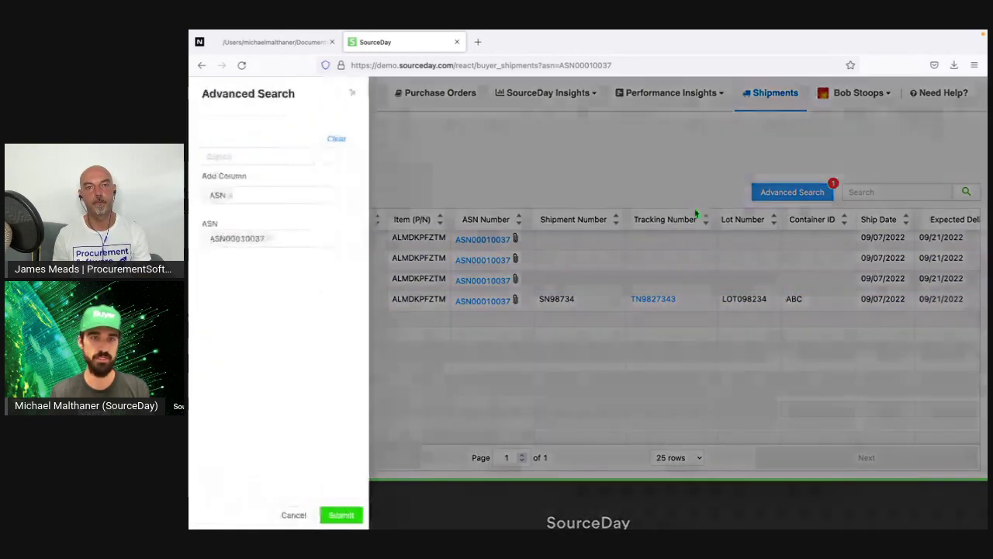
pyautogui.click(339, 139)
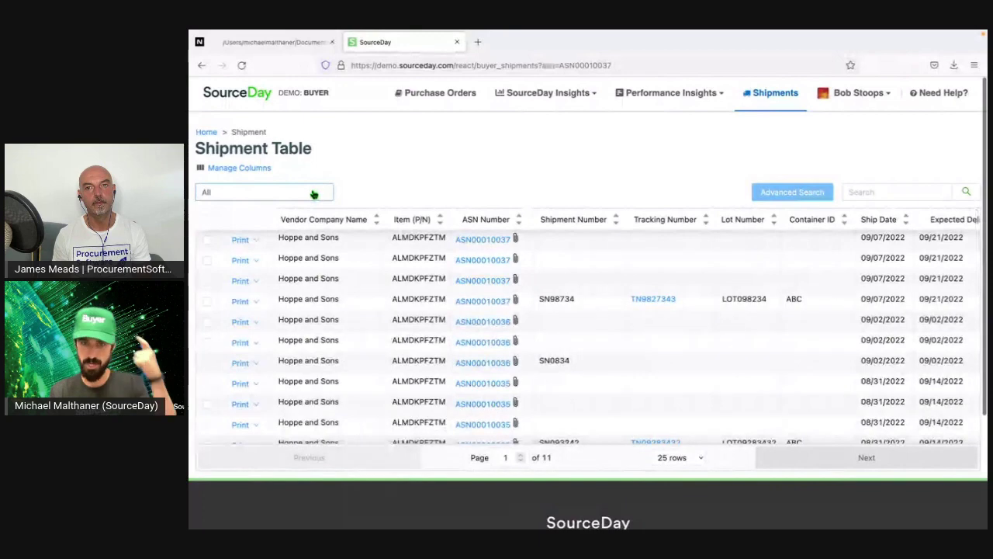
pyautogui.click(312, 197)
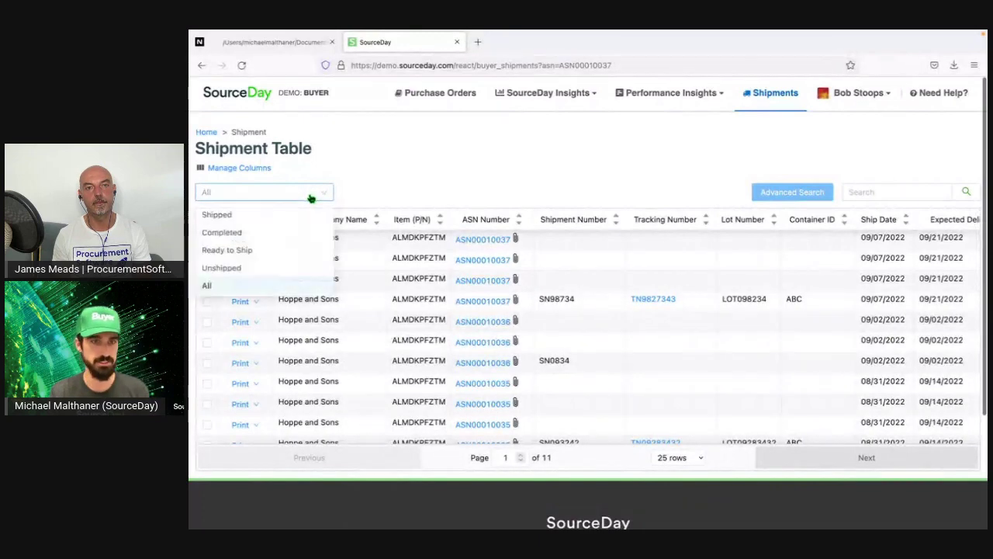
pyautogui.click(298, 250)
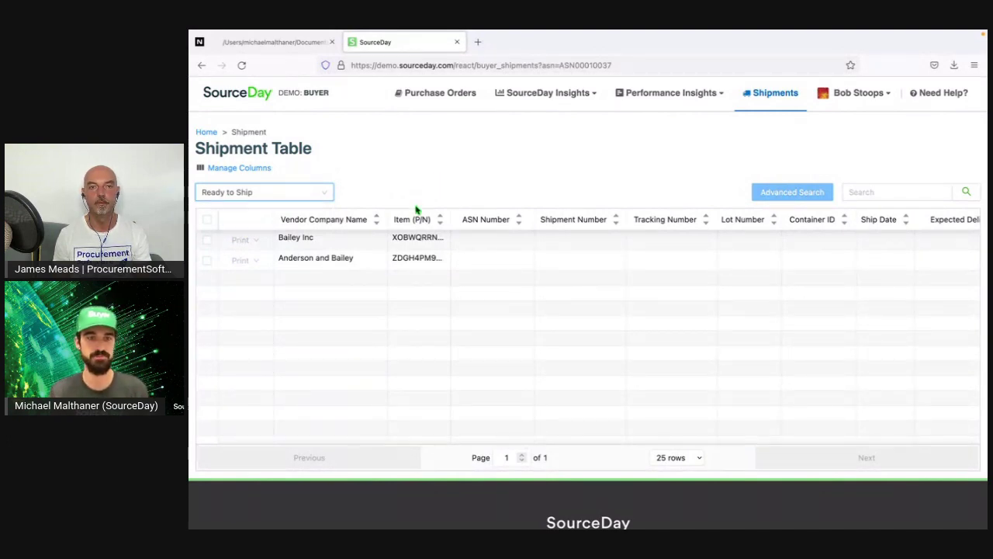
# - Examine the shipment header, attachment and line fields in the Ship form for the Anderson and Bailey line, and cancel without shipping
pyautogui.click(207, 262)
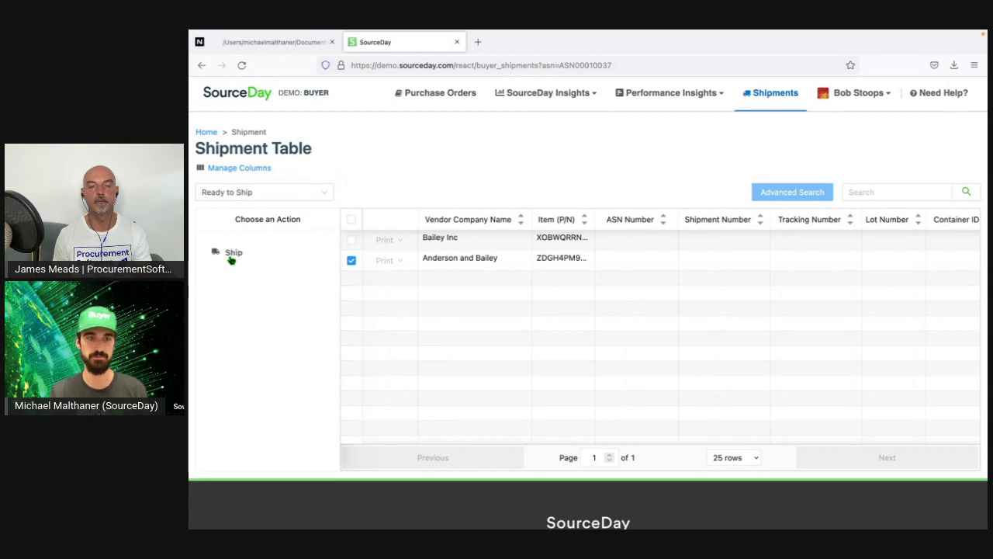
pyautogui.click(230, 260)
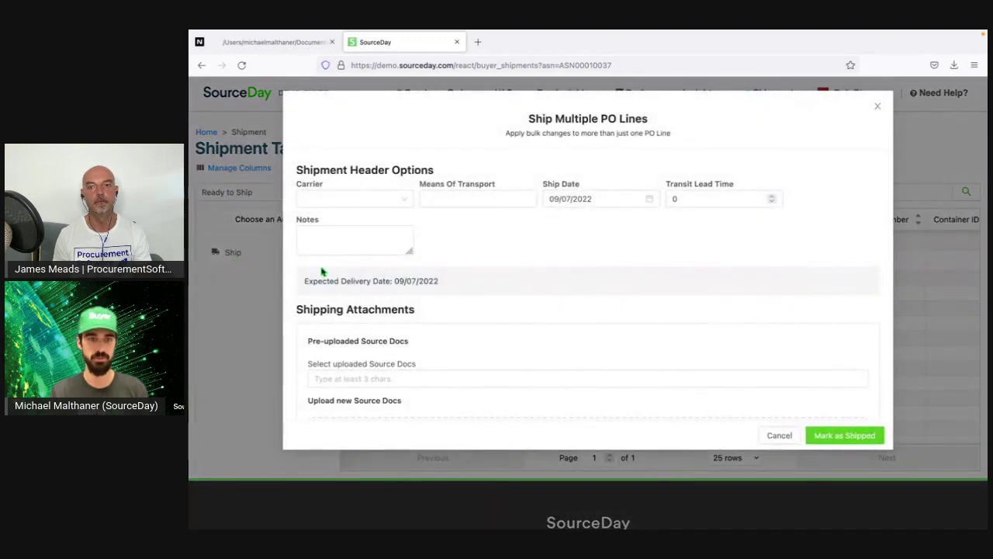
pyautogui.scroll(-3, 318, 272)
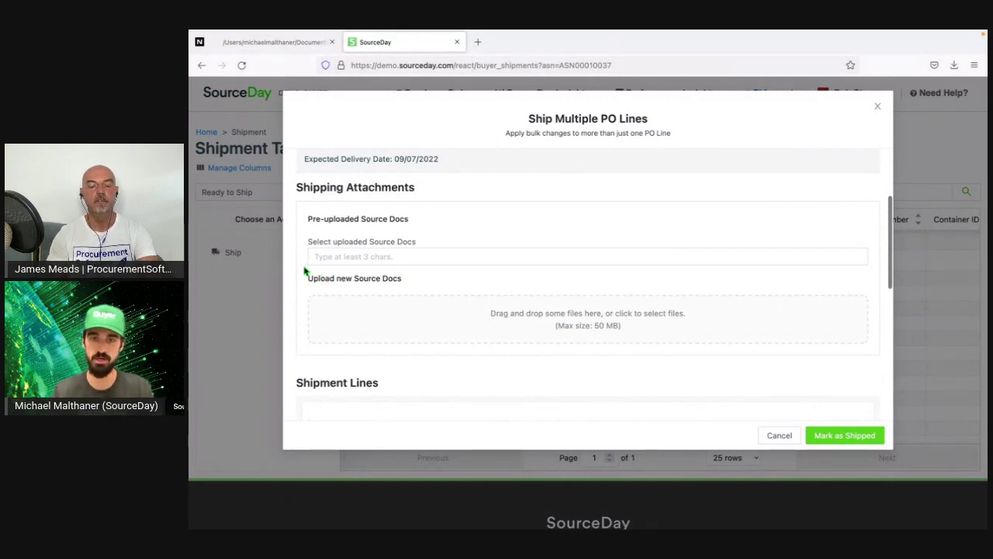
pyautogui.scroll(-2, 306, 271)
pyautogui.scroll(-4, 304, 270)
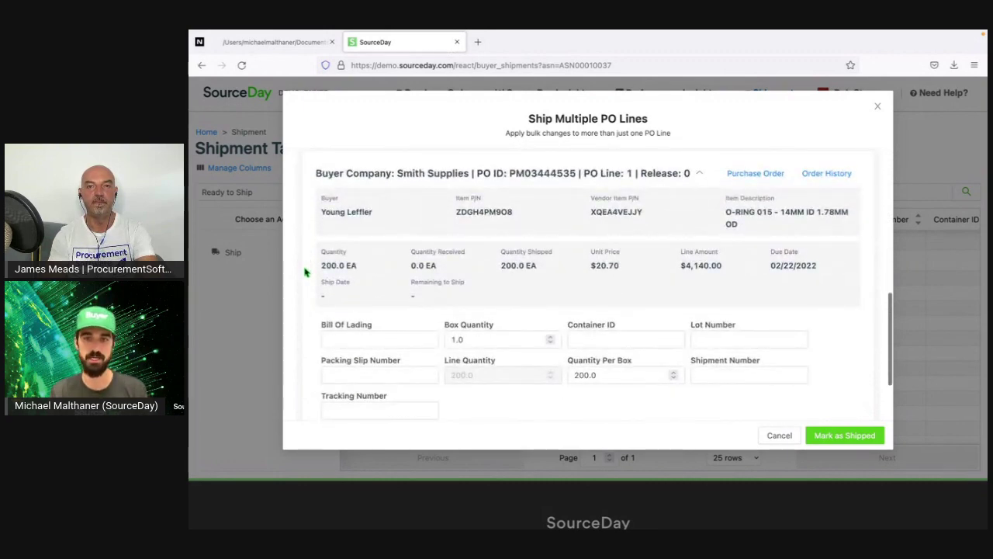
pyautogui.scroll(-1, 305, 270)
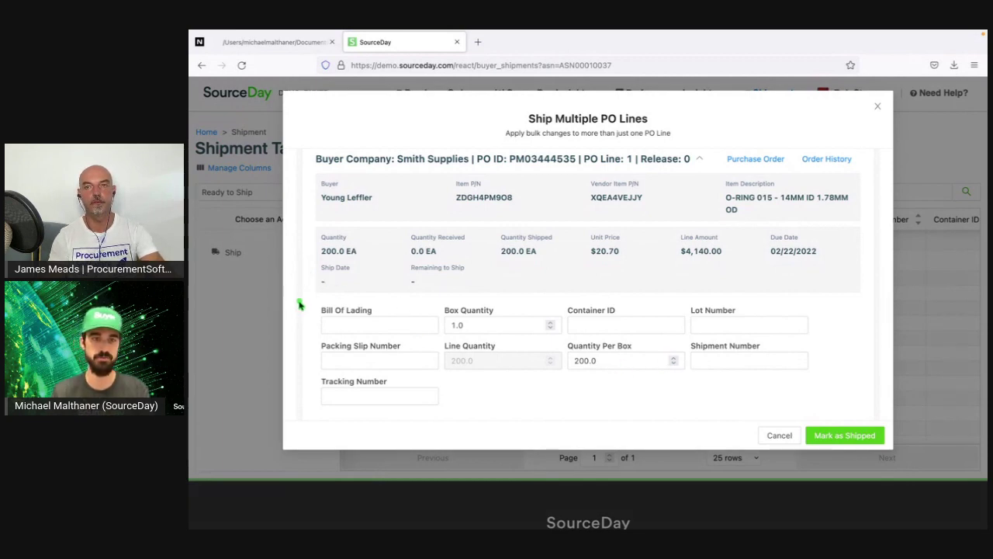
pyautogui.moveTo(299, 296)
pyautogui.mouseDown()
pyautogui.moveTo(520, 377)
pyautogui.moveTo(809, 423)
pyautogui.moveTo(834, 411)
pyautogui.mouseUp()
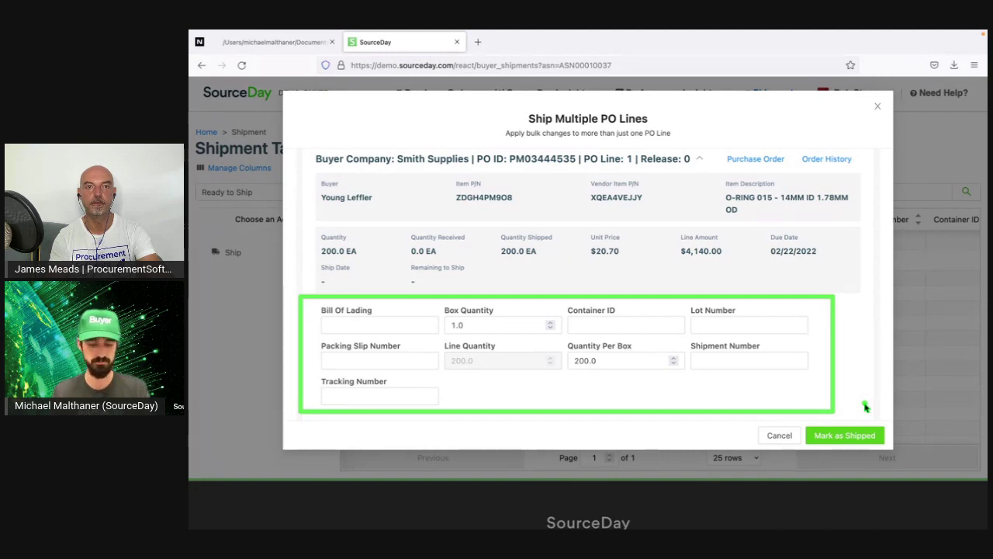
pyautogui.click(779, 436)
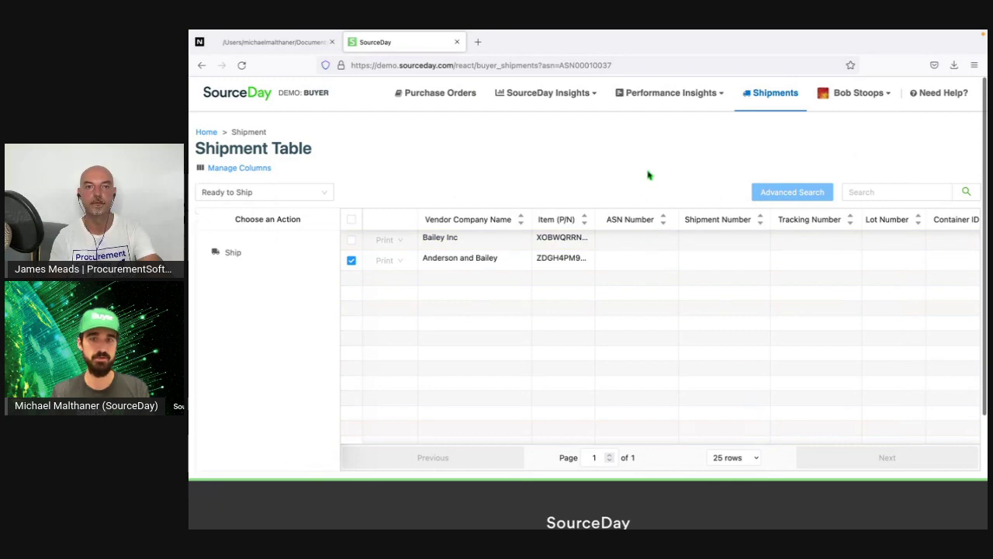
# - Open the Supplier Performance page and review the overall acknowledgement rate, responsiveness and on-time delivery metrics
pyautogui.click(695, 110)
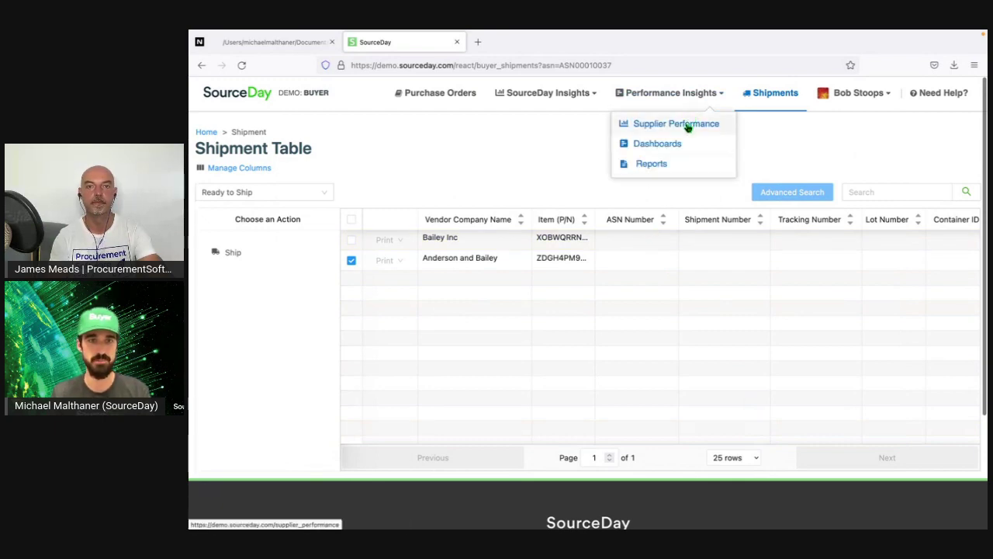
pyautogui.click(687, 125)
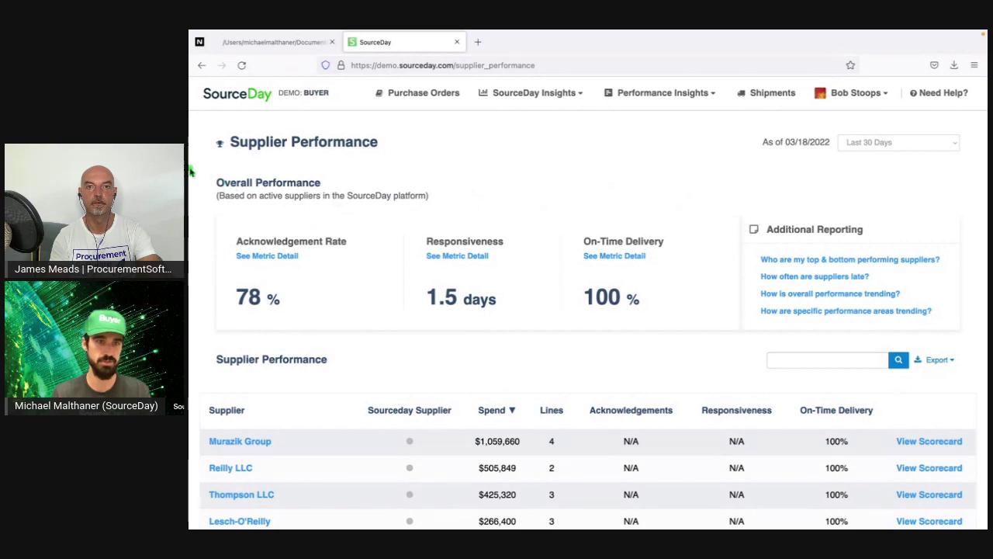
pyautogui.moveTo(206, 173); pyautogui.dragTo(744, 348)
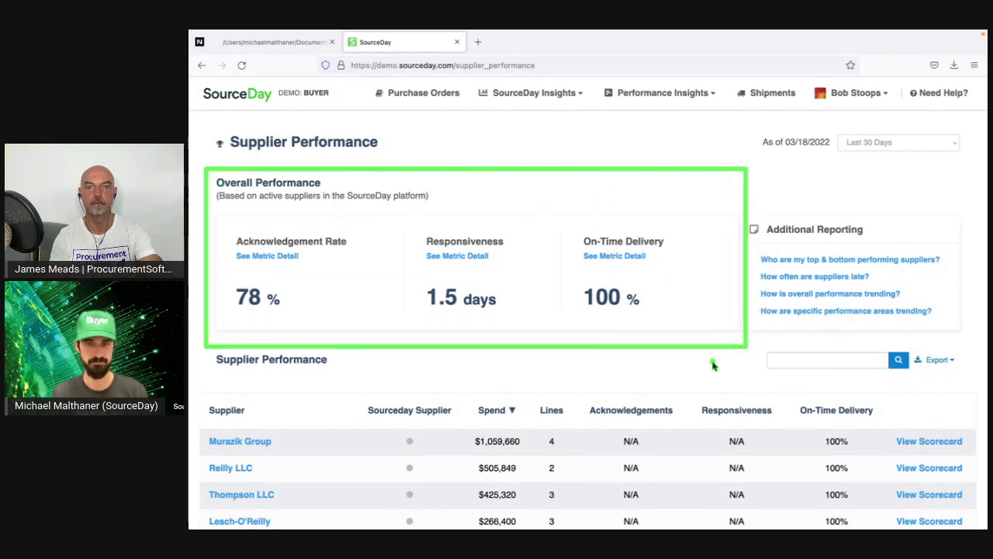
pyautogui.moveTo(723, 373); pyautogui.dragTo(684, 338)
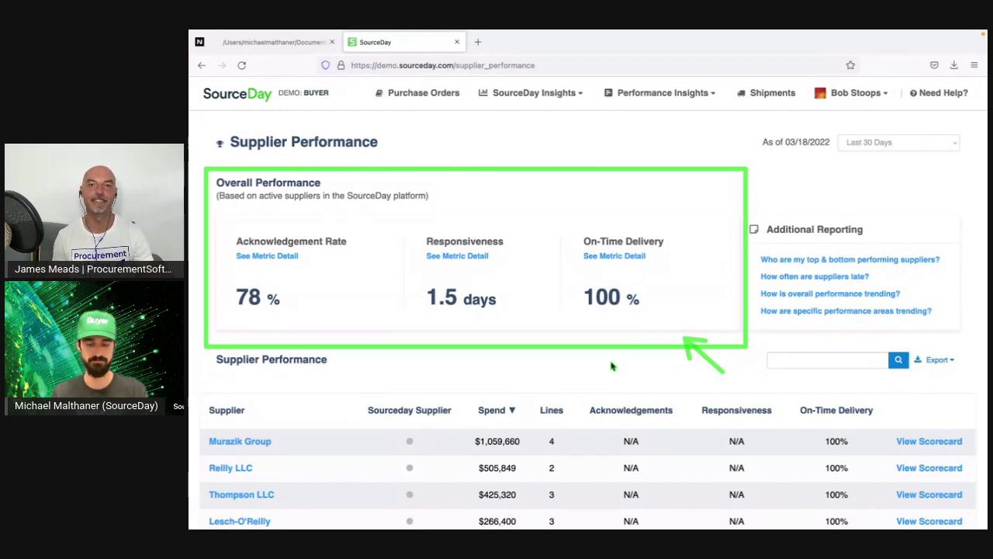
# - Open the Murazik Group scorecard and review its overall score, responsiveness grade, response time to original updates and date range
pyautogui.scroll(-3, 613, 364)
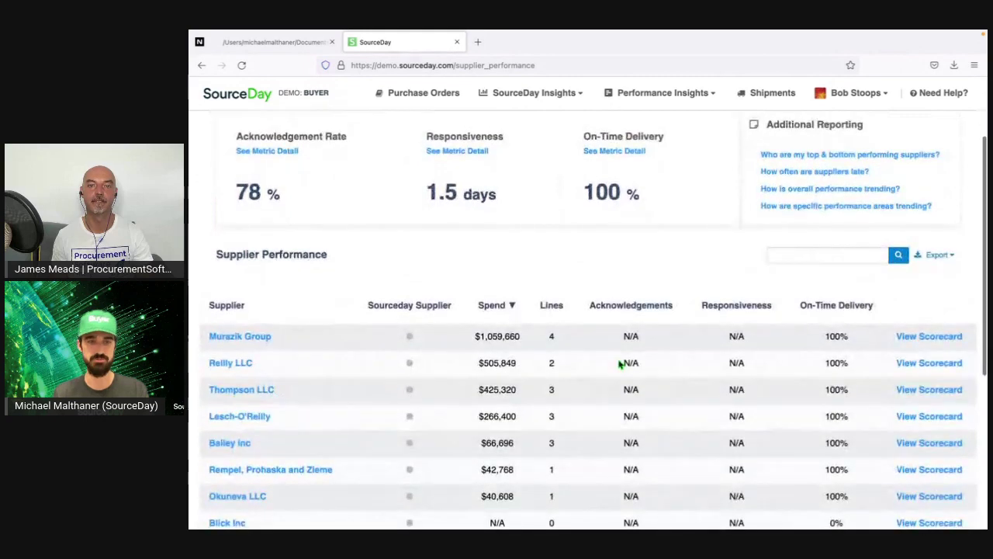
pyautogui.click(914, 341)
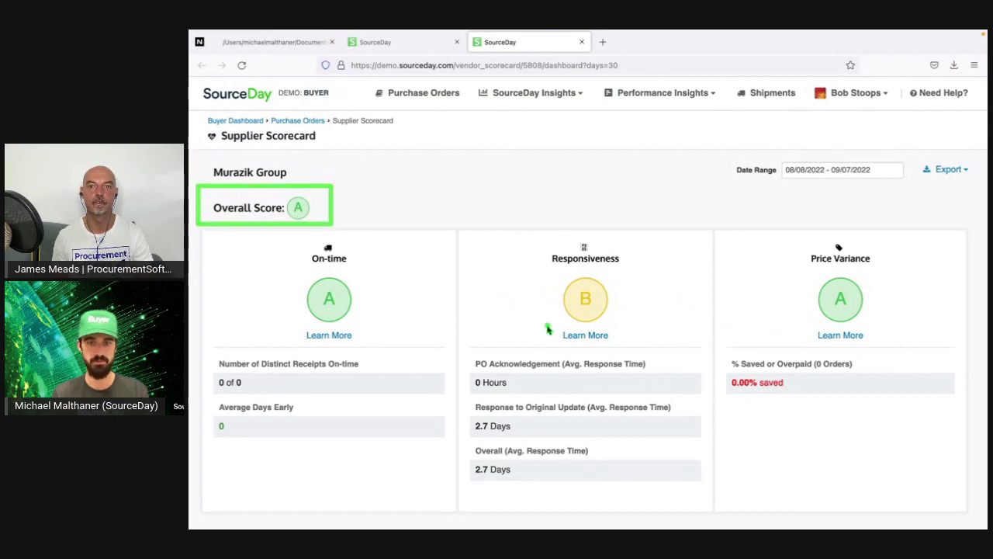
pyautogui.moveTo(549, 270); pyautogui.dragTo(621, 330)
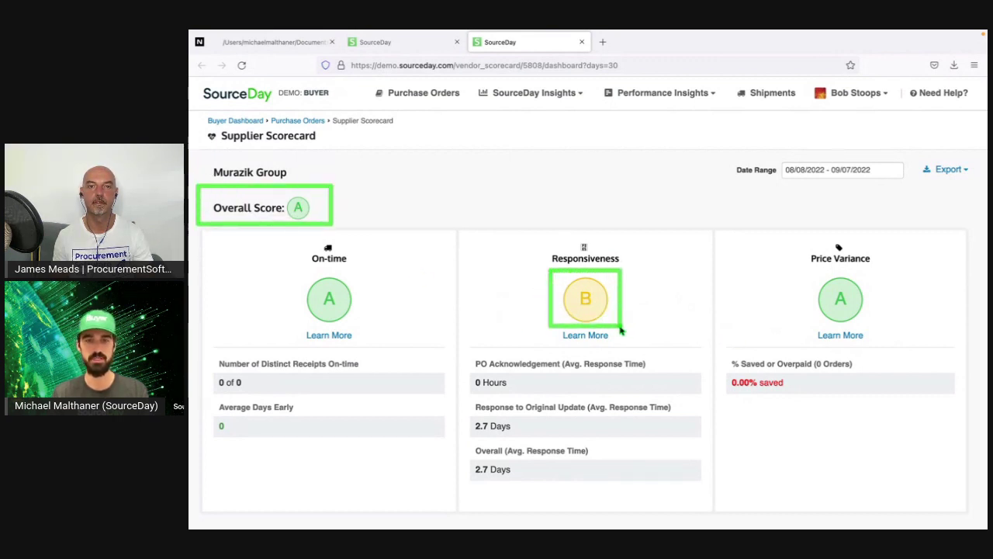
pyautogui.moveTo(457, 399); pyautogui.dragTo(714, 445)
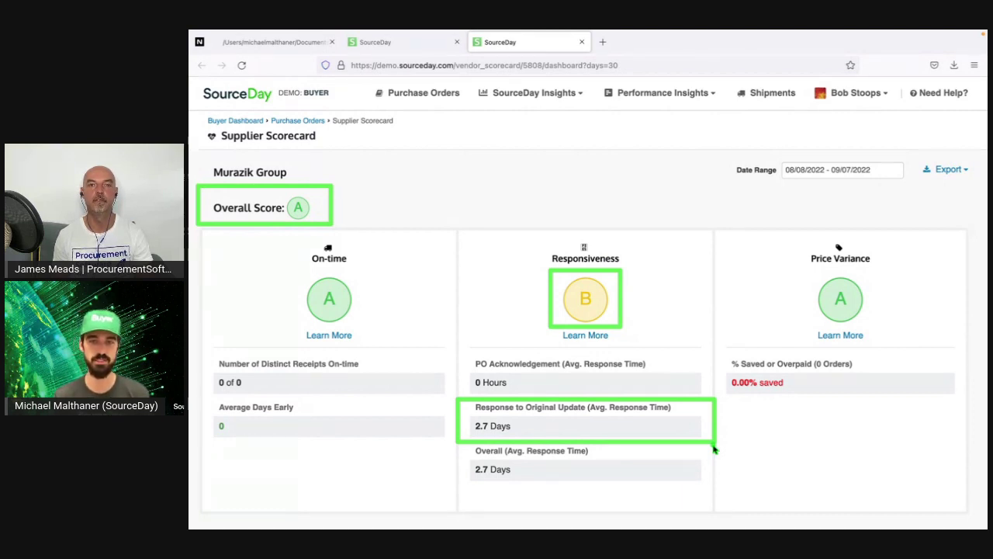
pyautogui.moveTo(723, 149); pyautogui.dragTo(913, 191)
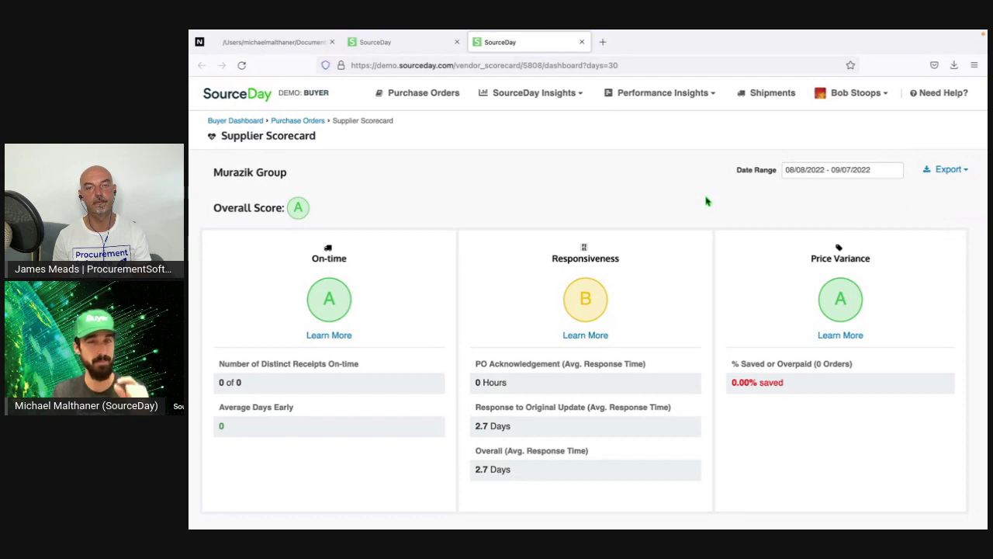
# - Open PO Insights and examine the on-time and in-full supplier performance chart and the price point variance figures on the overall dashboard
pyautogui.click(572, 93)
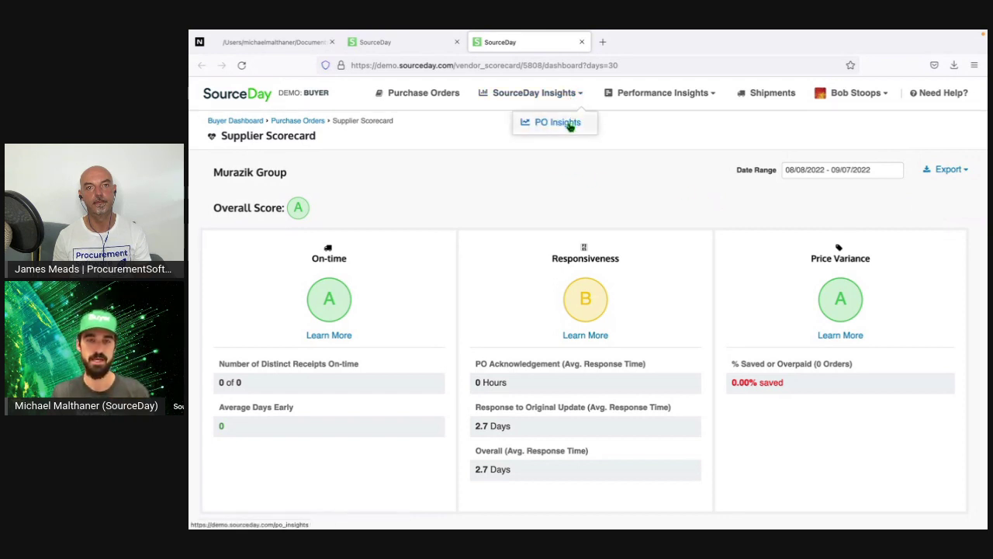
pyautogui.click(569, 124)
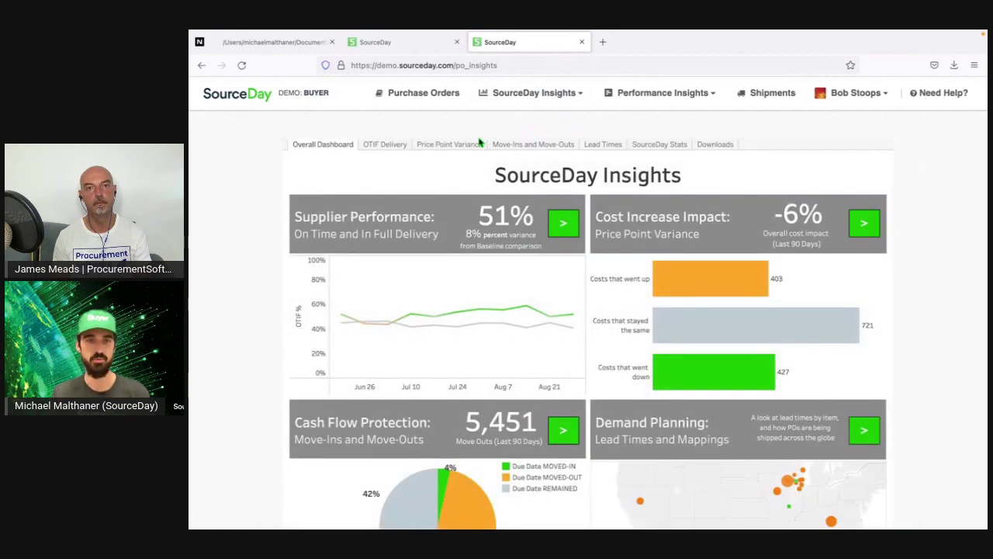
pyautogui.scroll(-1, 240, 219)
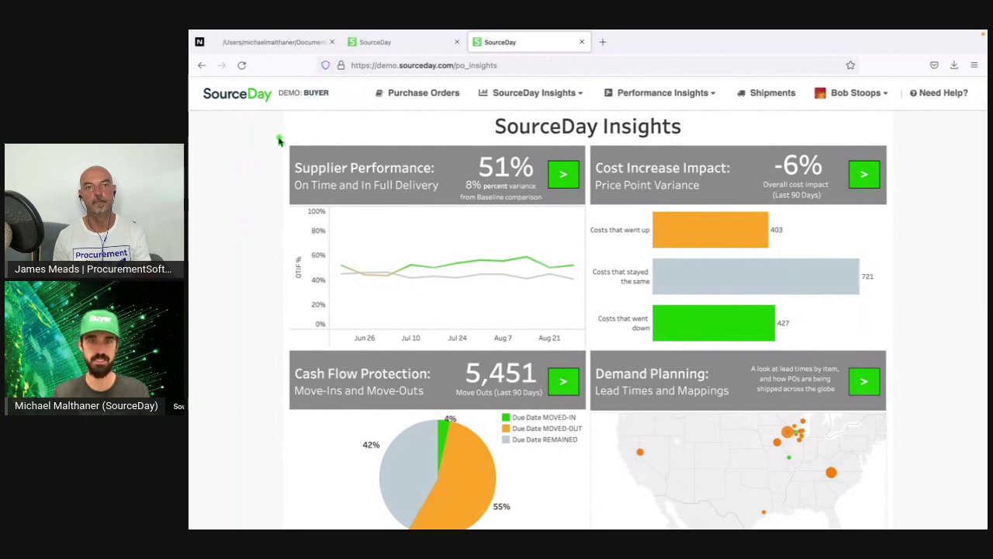
pyautogui.moveTo(278, 138)
pyautogui.mouseDown()
pyautogui.moveTo(541, 343)
pyautogui.moveTo(590, 353)
pyautogui.mouseUp()
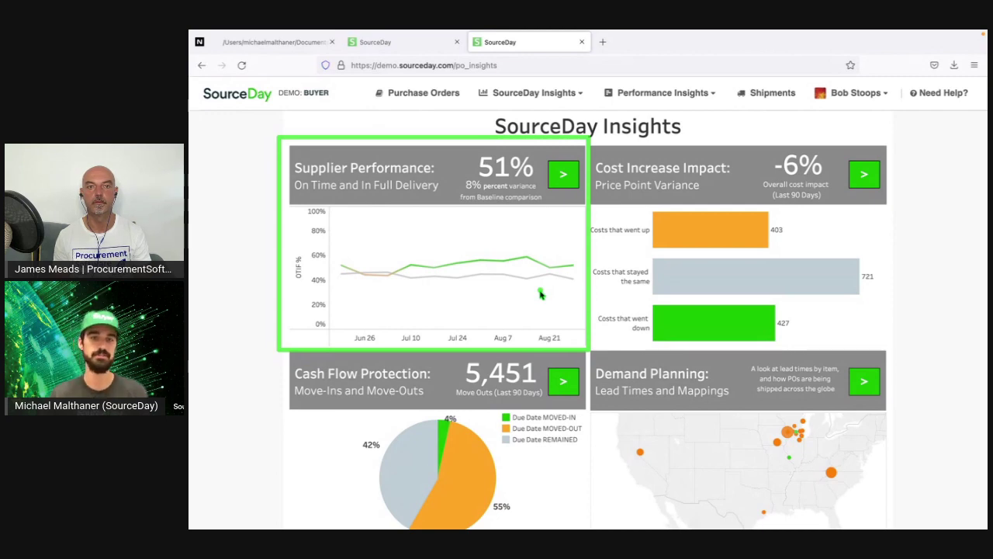
pyautogui.moveTo(589, 139)
pyautogui.mouseDown()
pyautogui.moveTo(836, 333)
pyautogui.moveTo(917, 351)
pyautogui.moveTo(901, 355)
pyautogui.mouseUp()
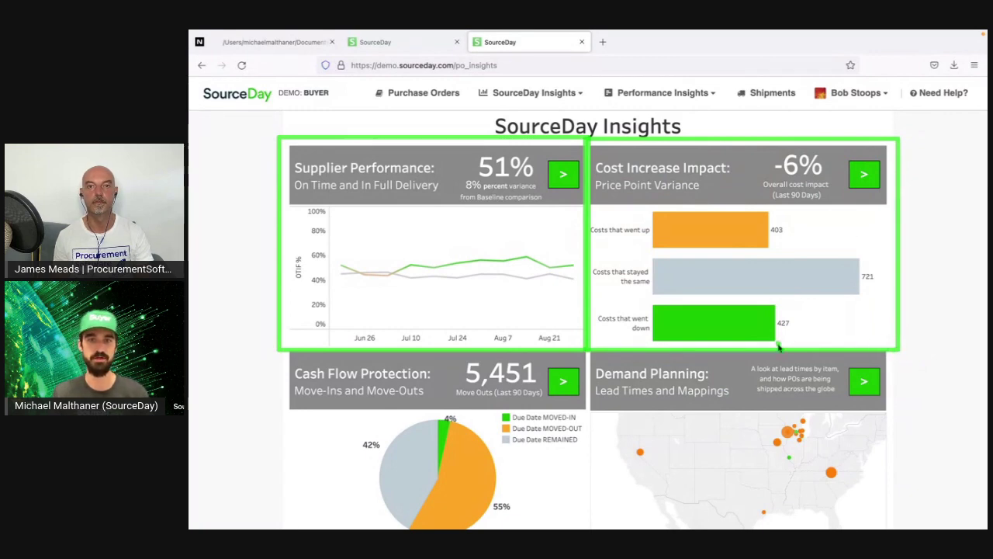
pyautogui.moveTo(808, 214); pyautogui.dragTo(750, 247)
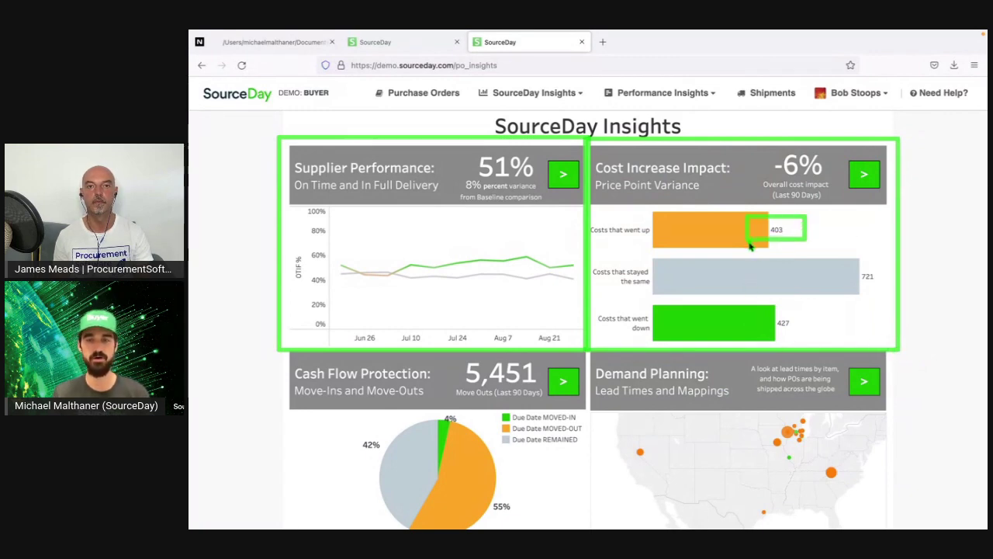
pyautogui.moveTo(815, 312); pyautogui.dragTo(733, 335)
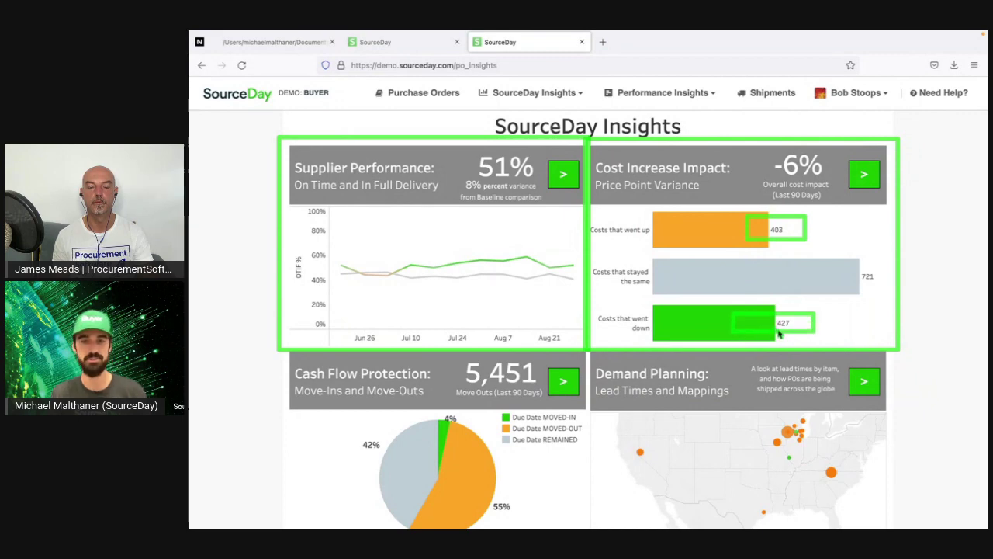
pyautogui.moveTo(842, 141); pyautogui.dragTo(749, 214)
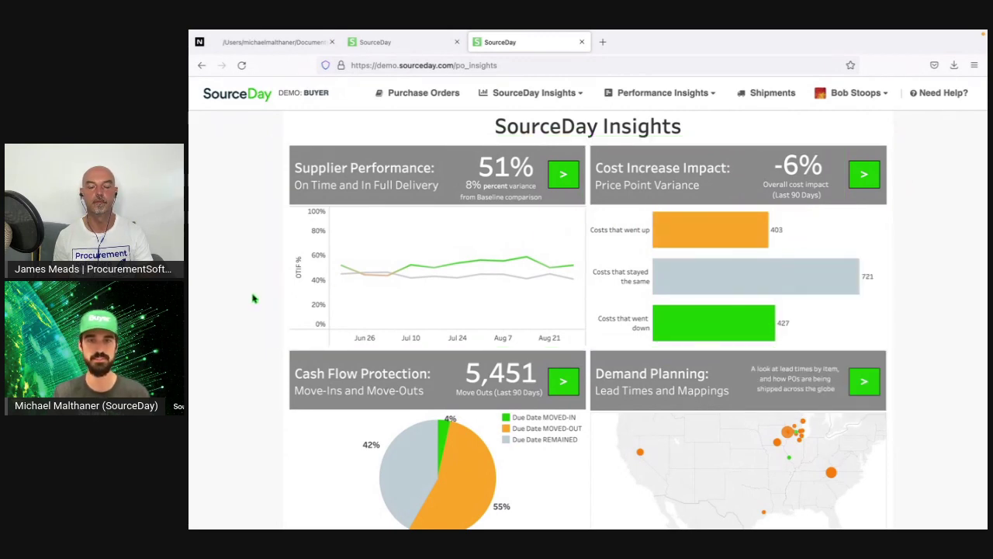
# - Review the Cash Flow Protection chart, the Demand Planning map and the SourceDay Stats summary on the insights dashboard
pyautogui.scroll(-2, 252, 298)
pyautogui.scroll(-2, 252, 298)
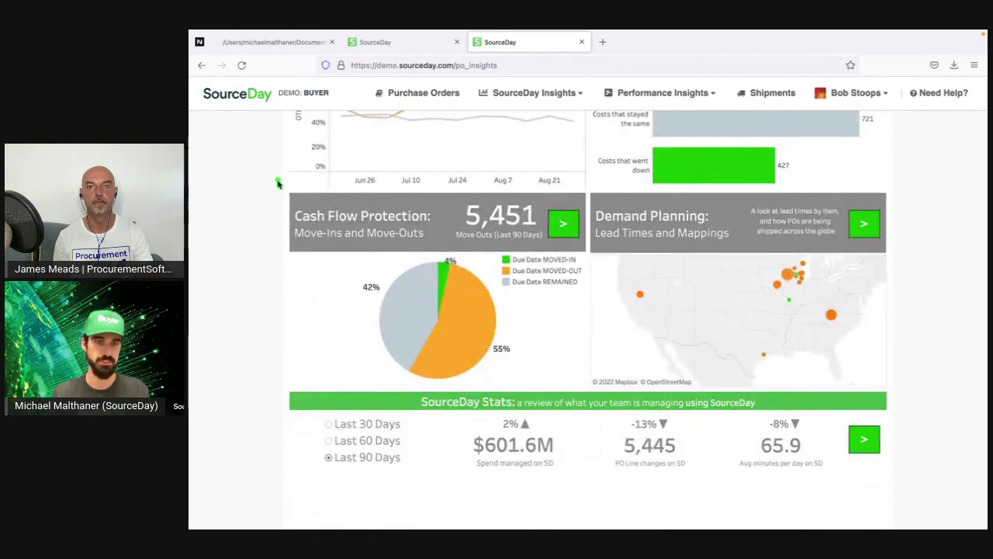
pyautogui.moveTo(278, 182); pyautogui.dragTo(592, 388)
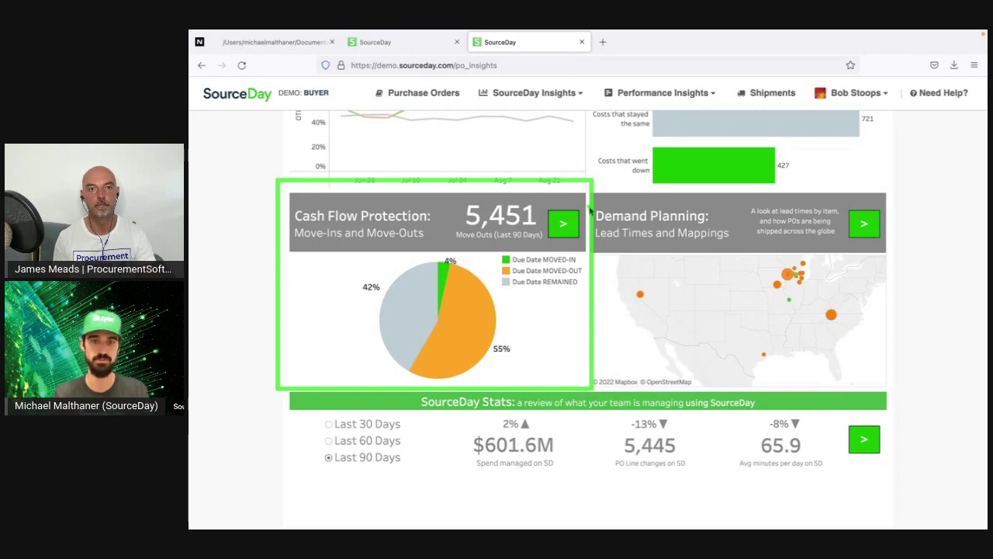
pyautogui.moveTo(589, 183)
pyautogui.mouseDown()
pyautogui.moveTo(654, 255)
pyautogui.moveTo(889, 401)
pyautogui.moveTo(897, 389)
pyautogui.mouseUp()
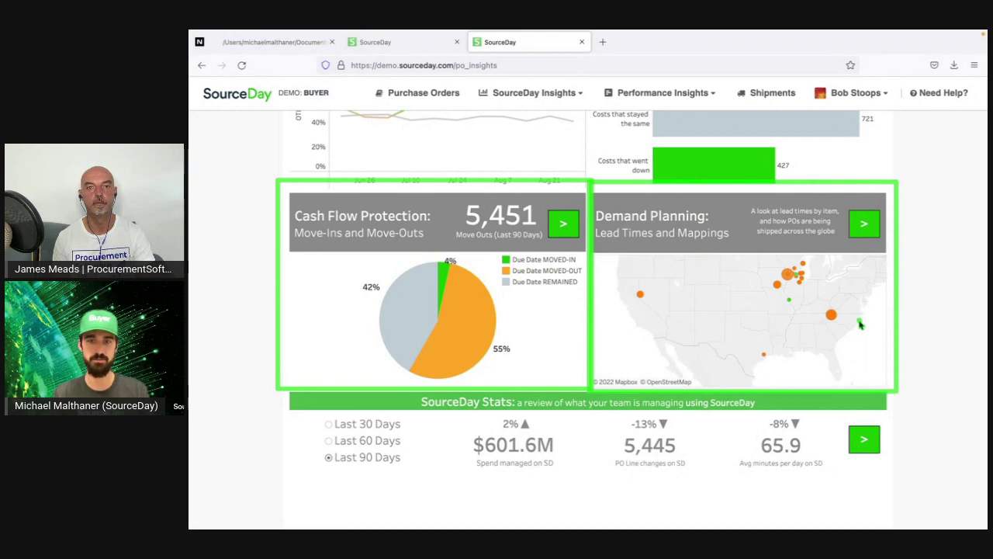
pyautogui.moveTo(850, 303); pyautogui.dragTo(815, 329)
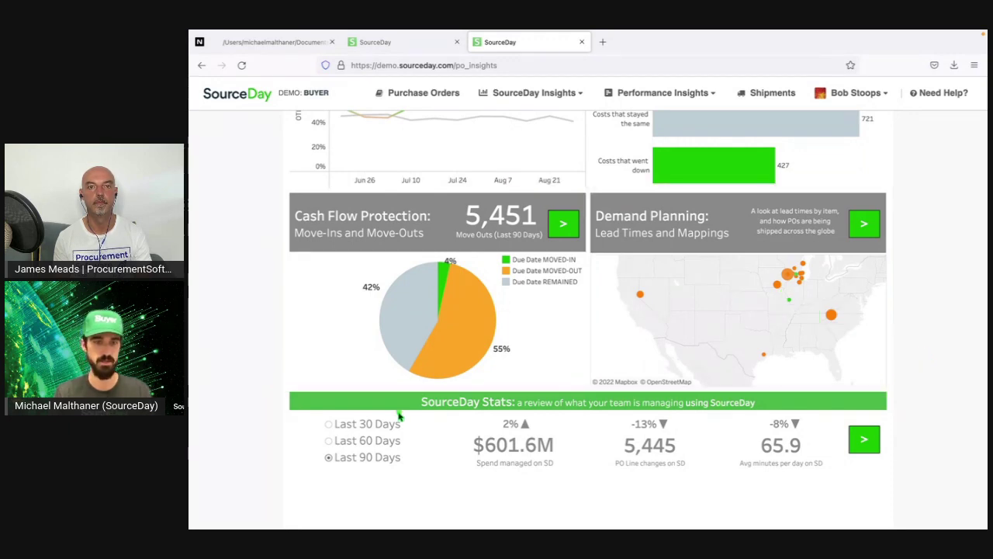
pyautogui.moveTo(267, 387)
pyautogui.mouseDown()
pyautogui.moveTo(576, 484)
pyautogui.moveTo(878, 518)
pyautogui.moveTo(906, 485)
pyautogui.mouseUp()
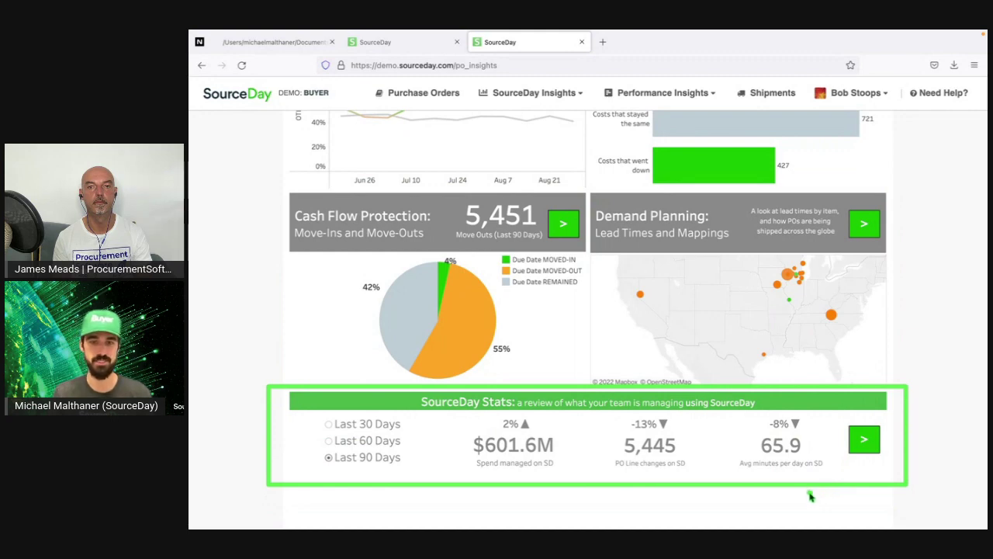
# - Review the PO line changes and average minutes per day figures in the SourceDay Stats summary
pyautogui.moveTo(604, 413); pyautogui.dragTo(697, 482)
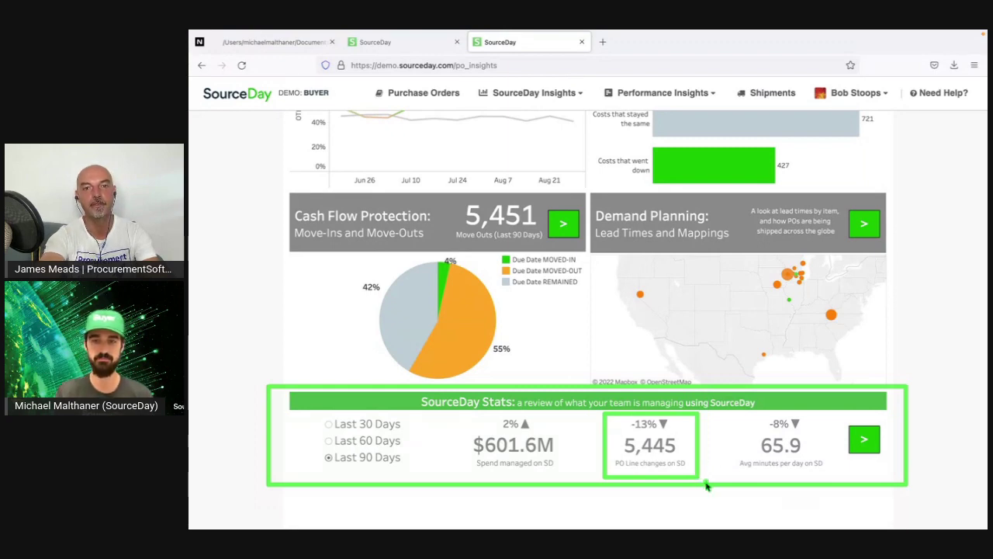
pyautogui.moveTo(728, 413); pyautogui.dragTo(844, 475)
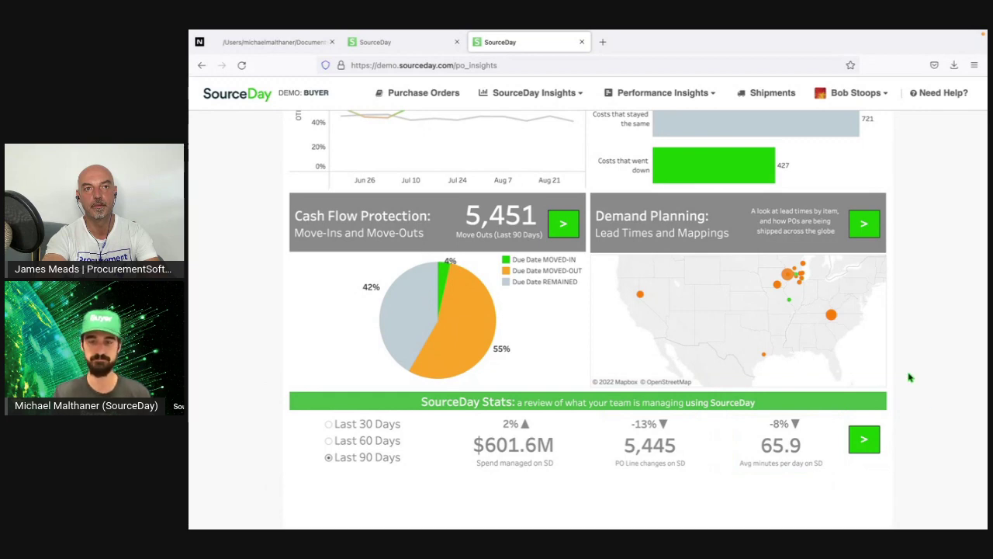
# - Open the detailed Price Point Variance report from the overall dashboard and review the overall dollar impact of cost changes
pyautogui.scroll(4, 911, 377)
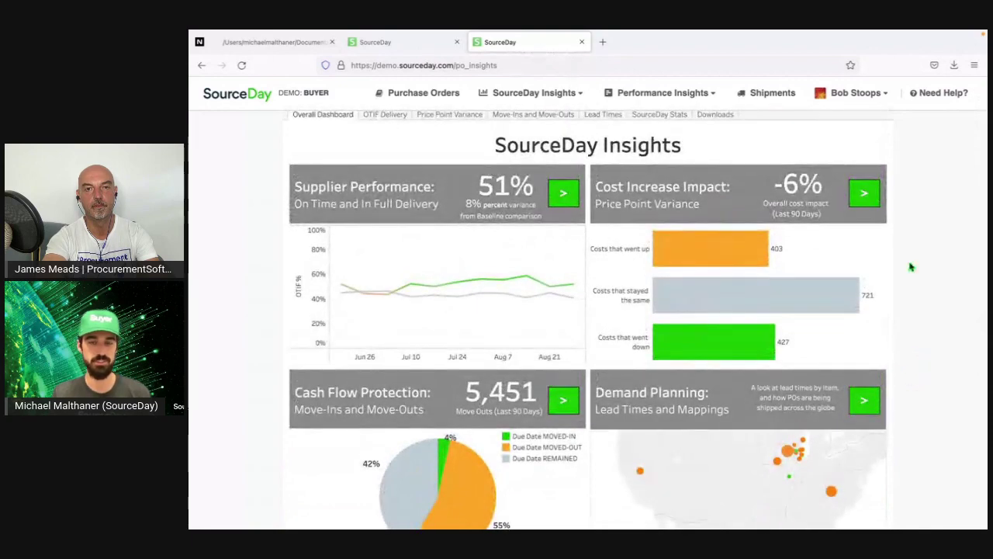
pyautogui.click(865, 196)
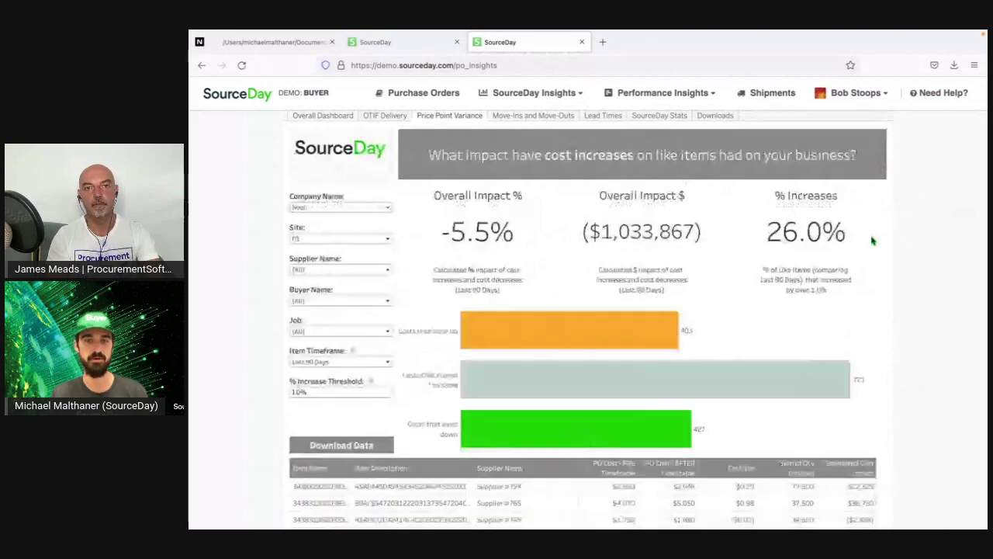
pyautogui.moveTo(871, 241)
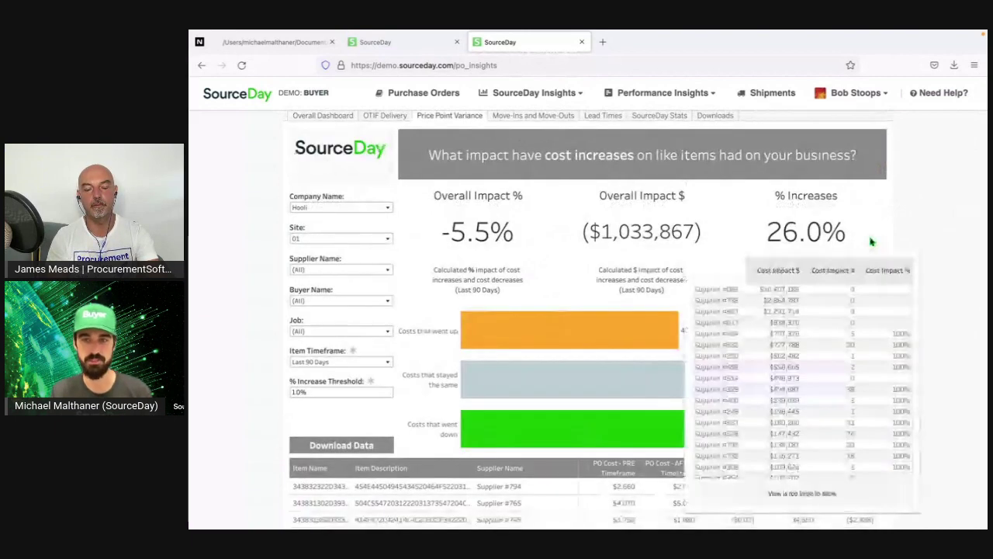
pyautogui.scroll(-1, 934, 239)
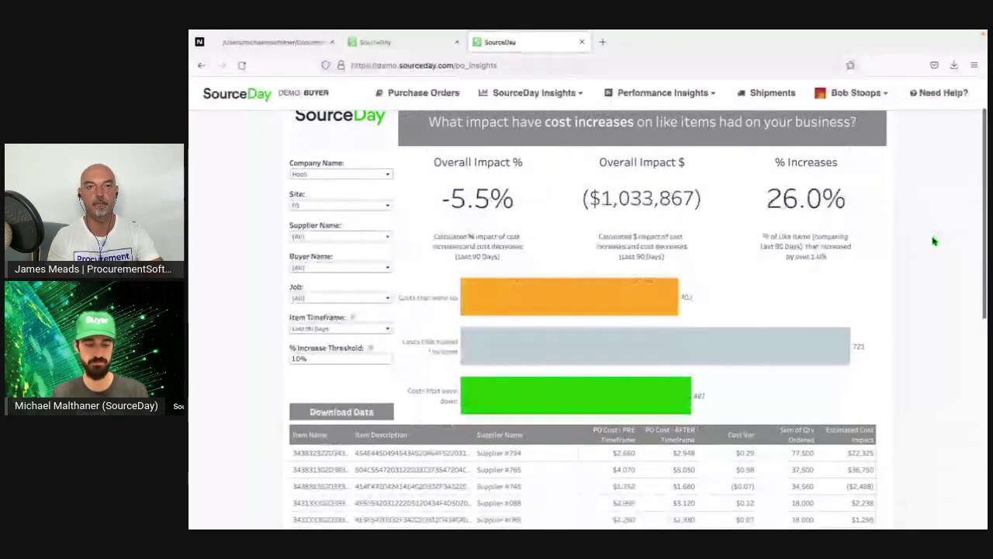
pyautogui.moveTo(559, 177); pyautogui.dragTo(714, 218)
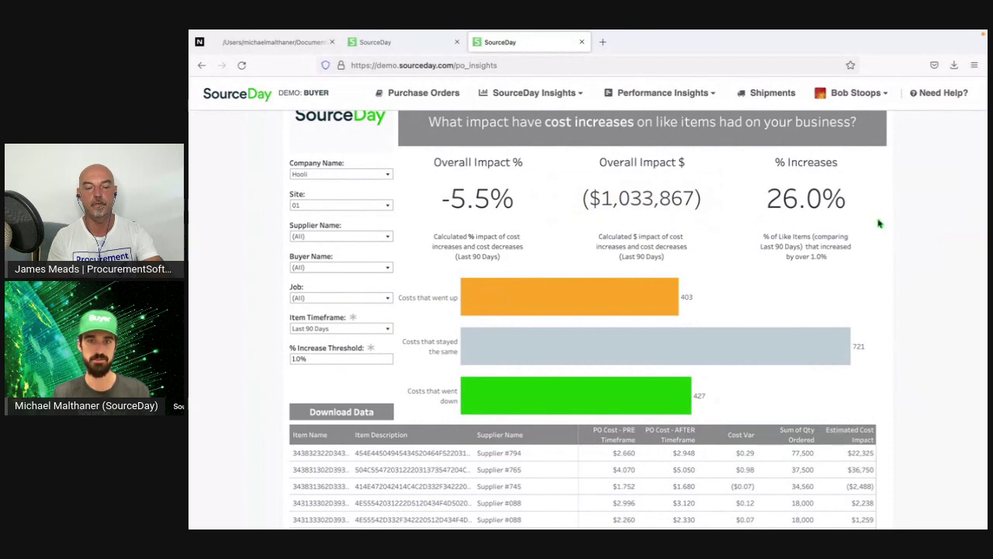
# - Examine the item cost table, comparing Supplier #243 and Supplier #248 on the same item's PO costs, cost variance and estimated cost impact
pyautogui.scroll(-1, 921, 285)
pyautogui.scroll(-3, 921, 284)
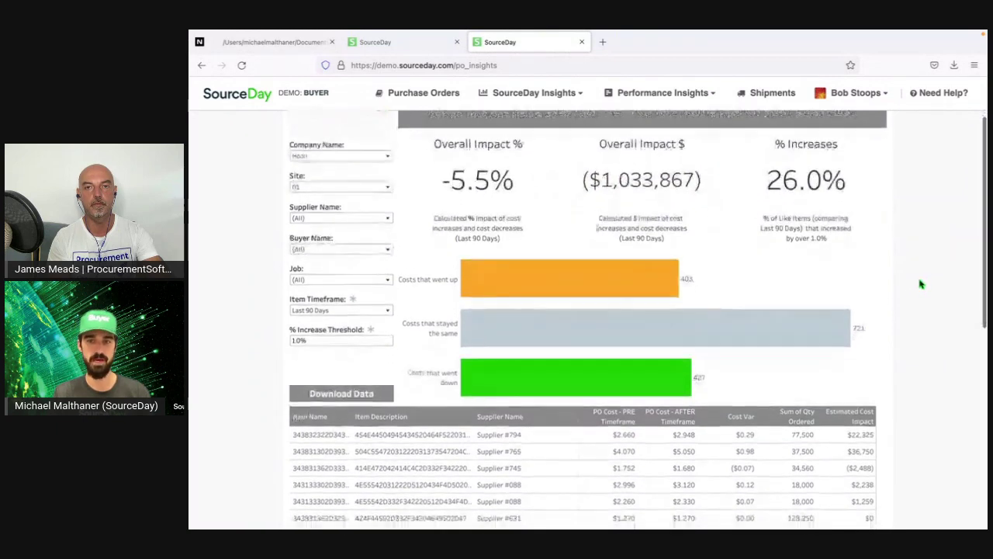
pyautogui.scroll(-1, 929, 284)
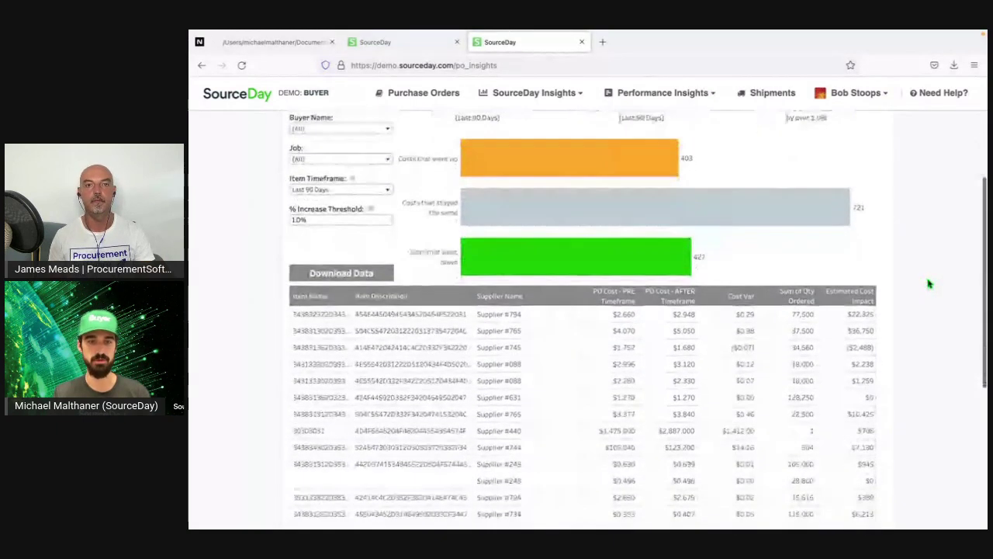
pyautogui.scroll(-1, 931, 284)
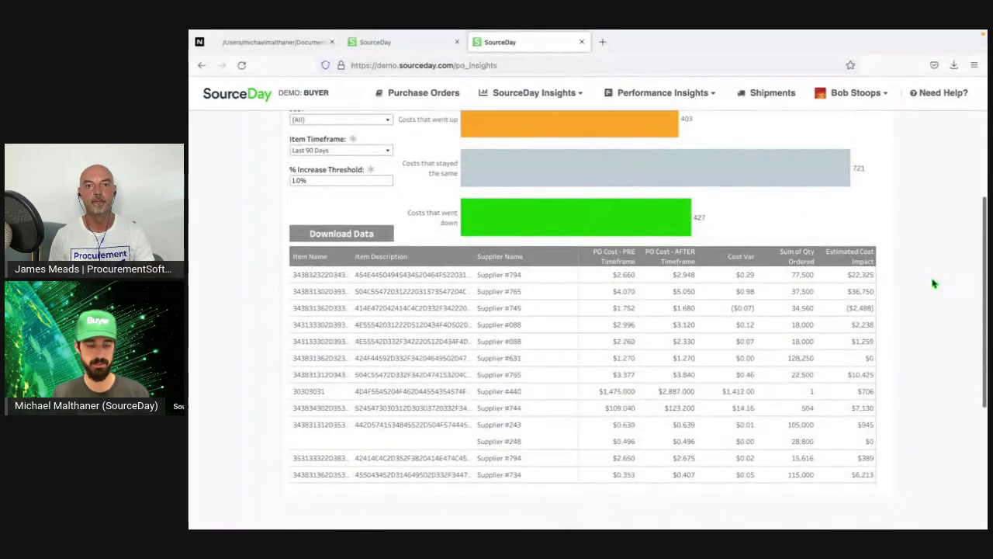
pyautogui.moveTo(285, 417); pyautogui.dragTo(351, 436)
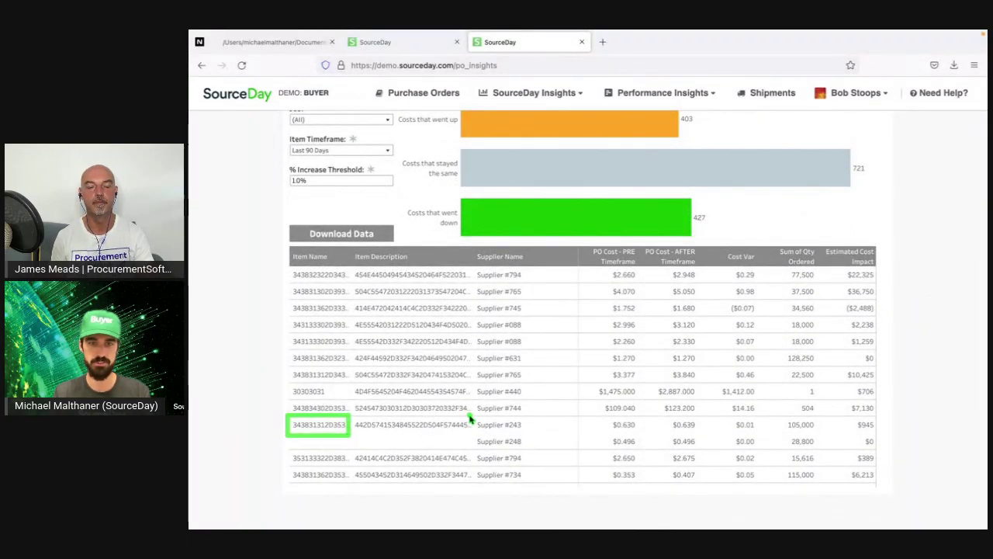
pyautogui.moveTo(468, 413); pyautogui.dragTo(533, 458)
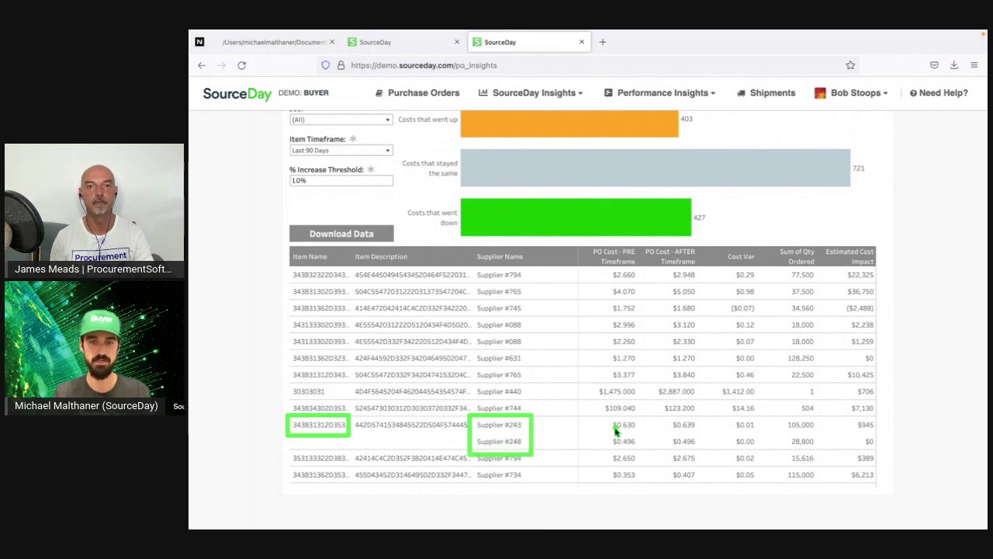
pyautogui.moveTo(598, 414); pyautogui.dragTo(645, 457)
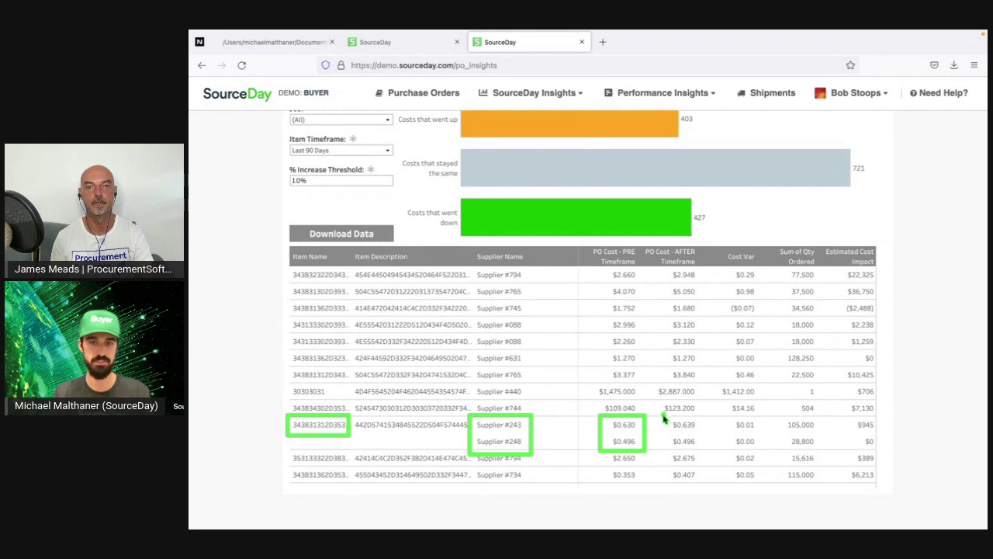
pyautogui.moveTo(660, 413); pyautogui.dragTo(704, 453)
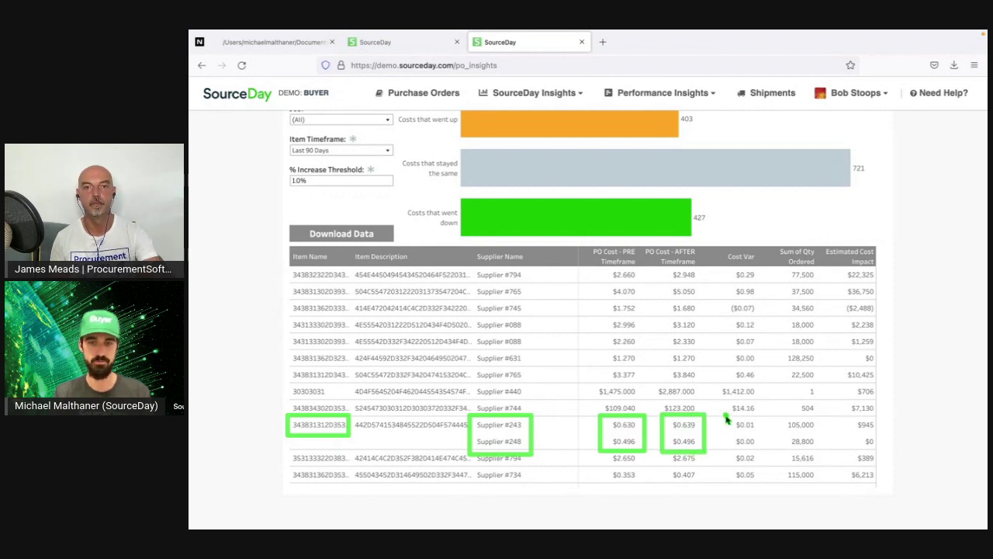
pyautogui.moveTo(724, 413); pyautogui.dragTo(762, 457)
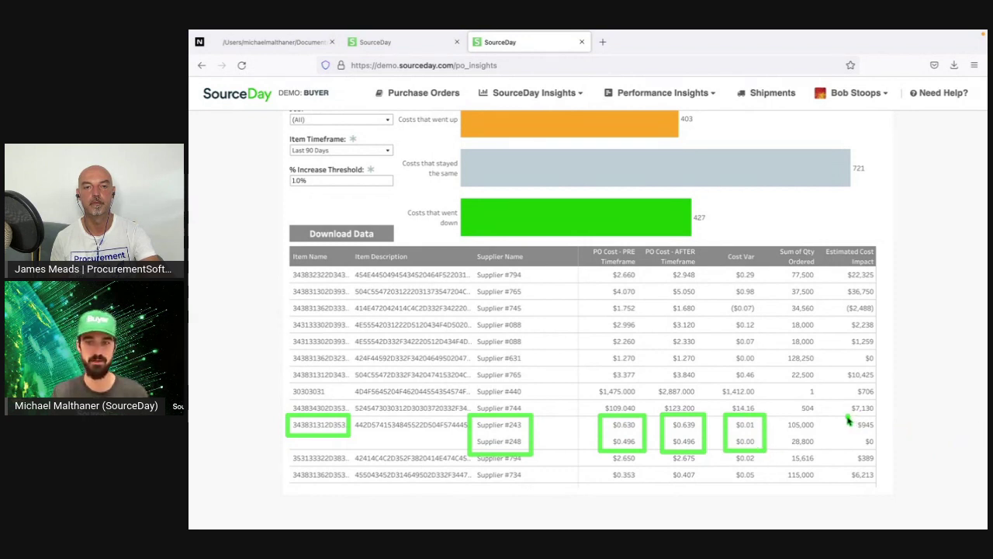
pyautogui.moveTo(844, 414); pyautogui.dragTo(887, 436)
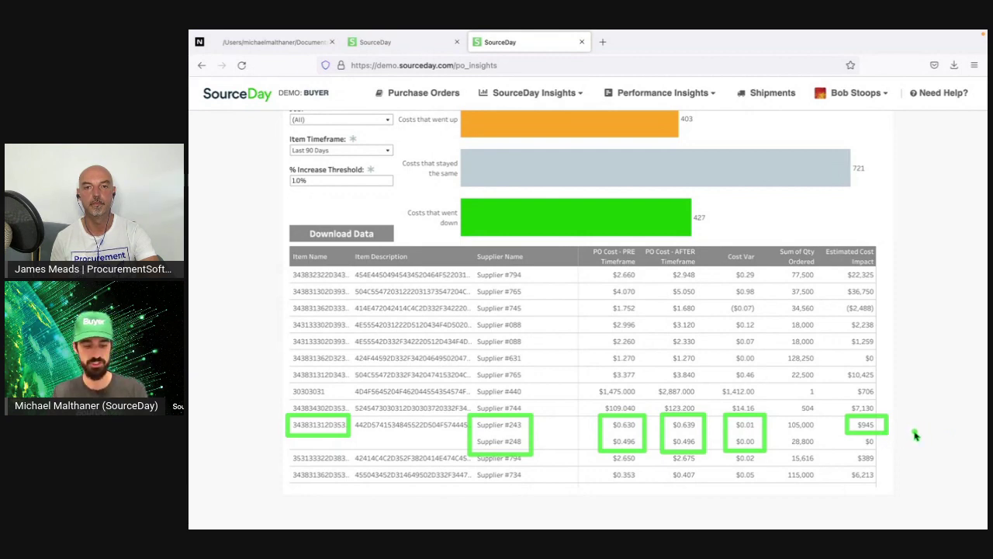
pyautogui.moveTo(945, 421); pyautogui.dragTo(880, 450)
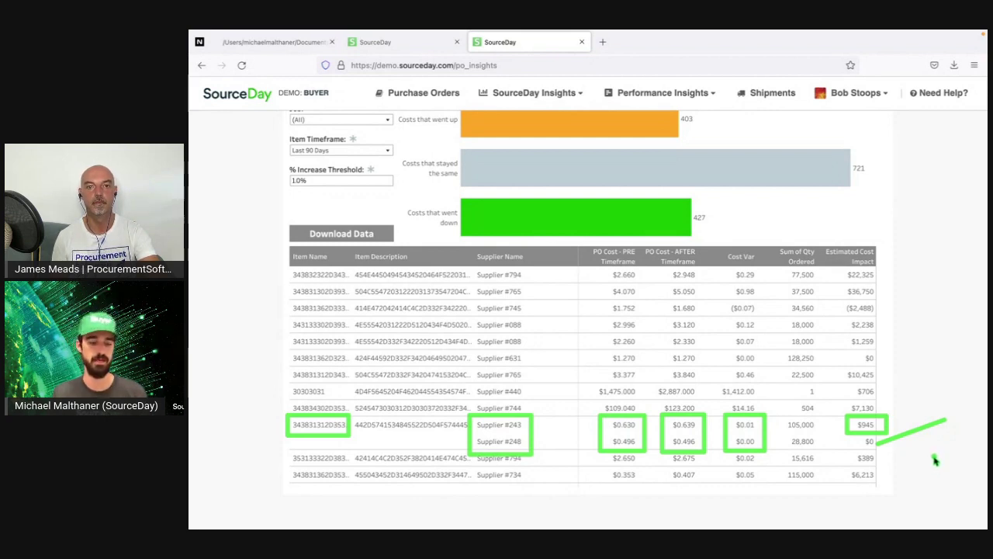
pyautogui.press('Escape')
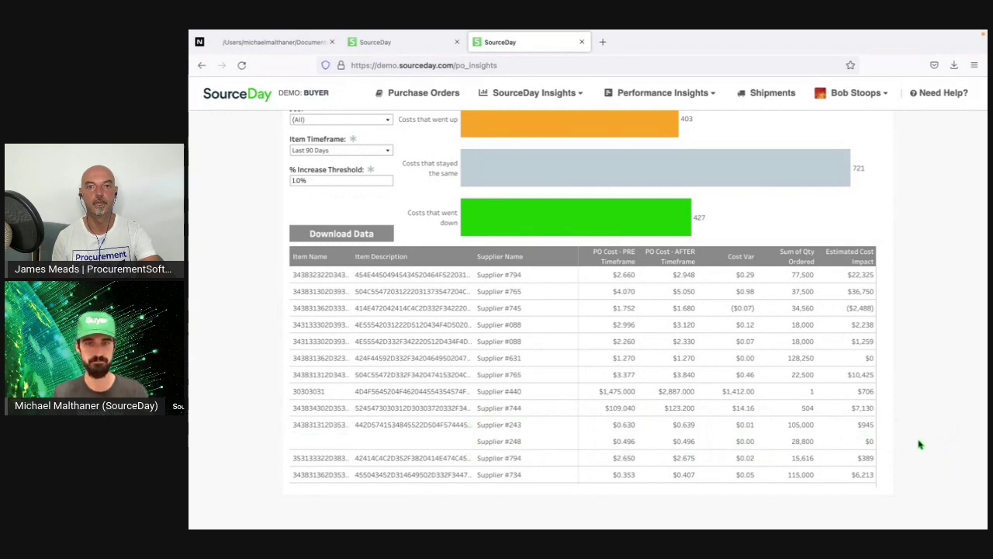
# - Filter the Price Point Variance report by supplier name to include only Supplier #745
pyautogui.scroll(4, 920, 444)
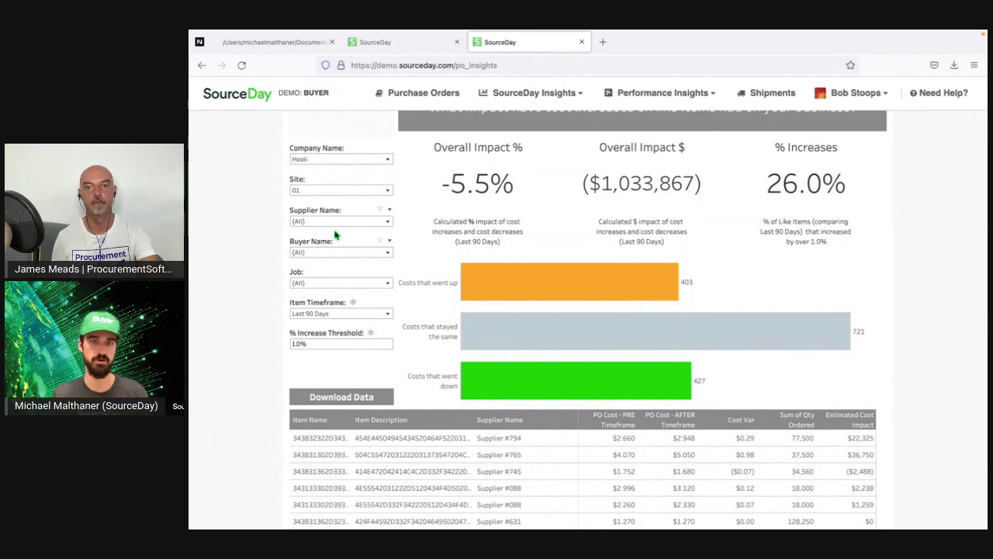
pyautogui.click(359, 222)
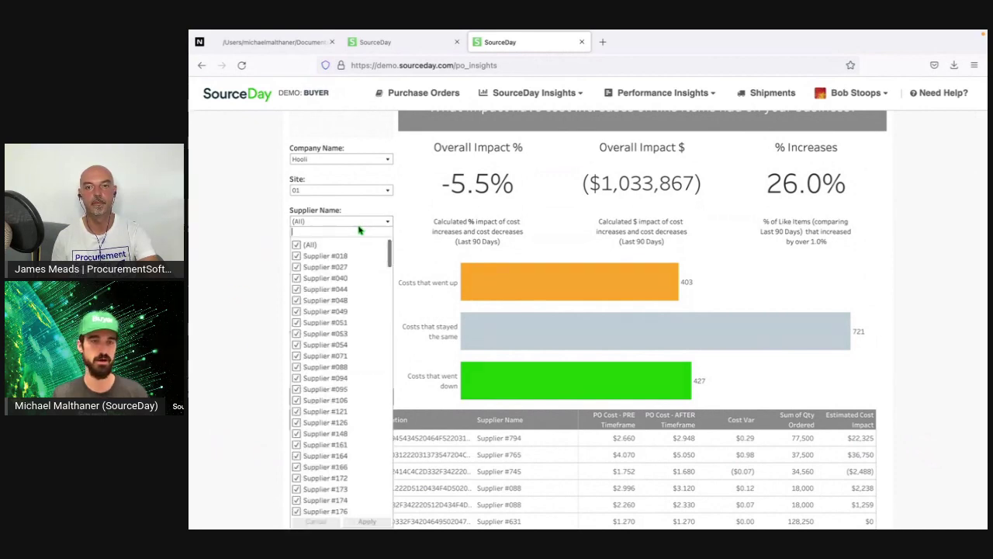
pyautogui.click(297, 245)
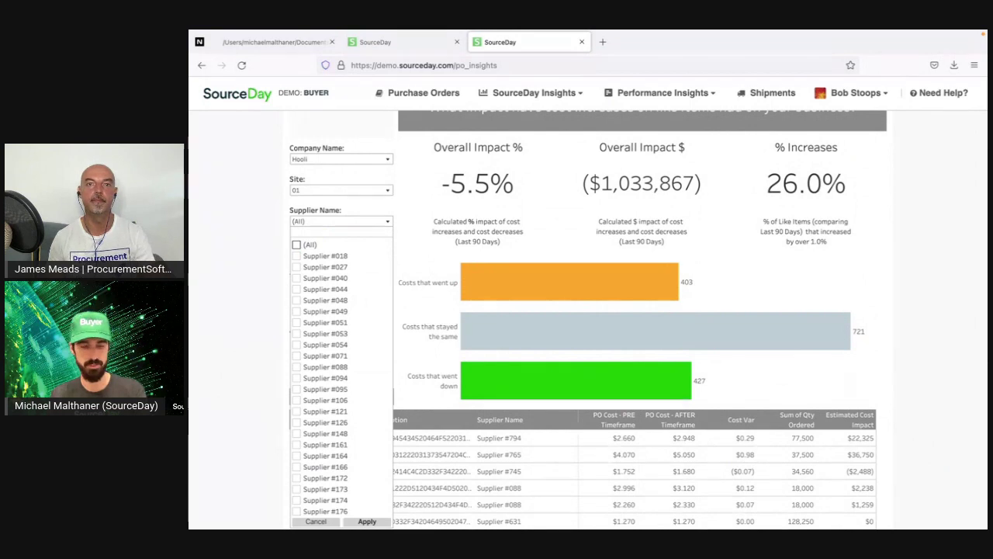
pyautogui.click(304, 234)
pyautogui.write('745')
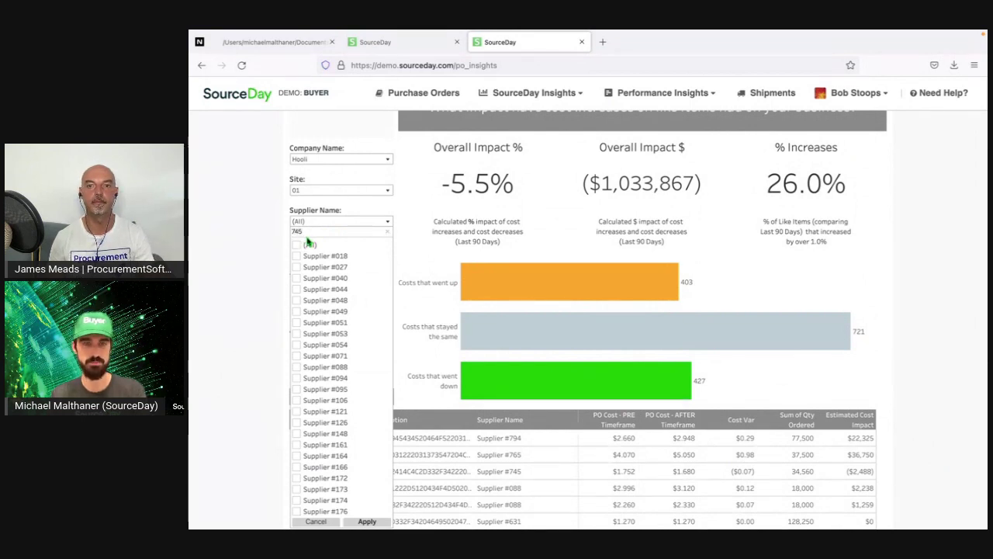
pyautogui.click(297, 245)
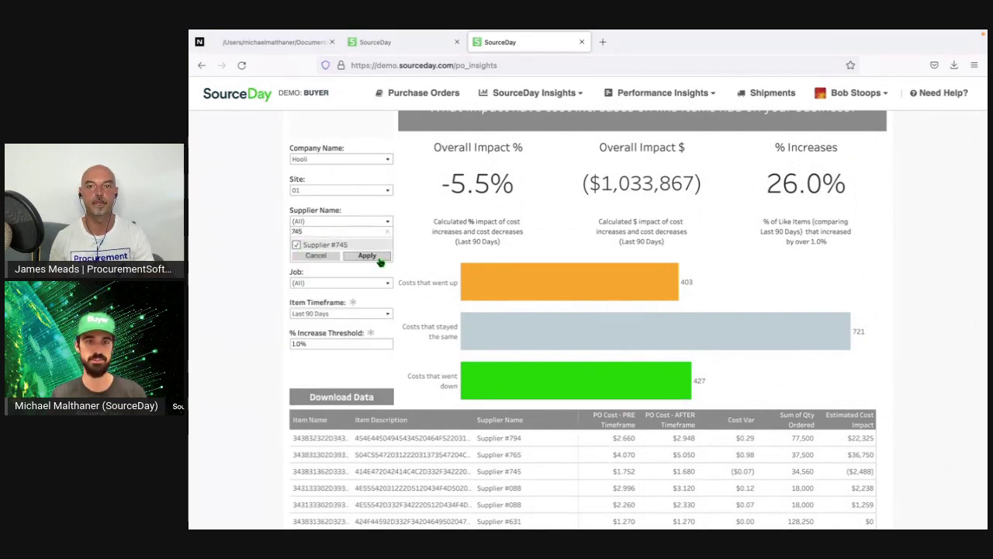
pyautogui.click(379, 260)
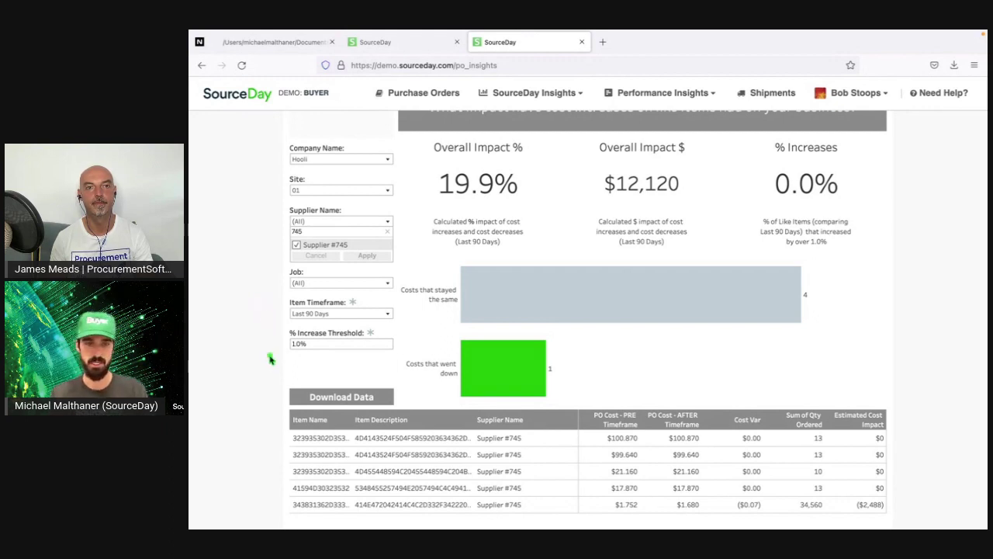
# - Locate the report's Download Data option and review the overall impact figures for the filtered supplier
pyautogui.moveTo(260, 379); pyautogui.dragTo(424, 415)
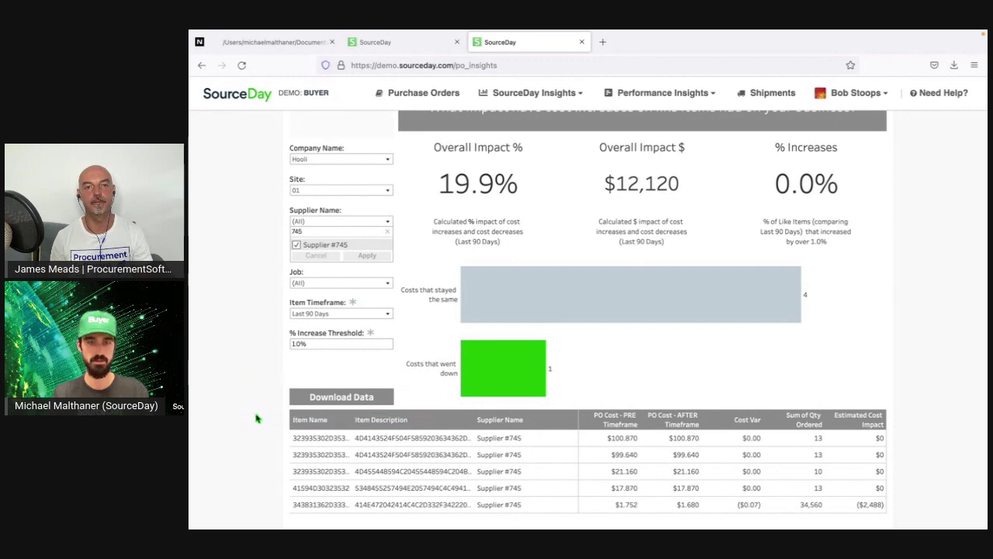
pyautogui.scroll(1, 256, 418)
pyautogui.scroll(2, 256, 417)
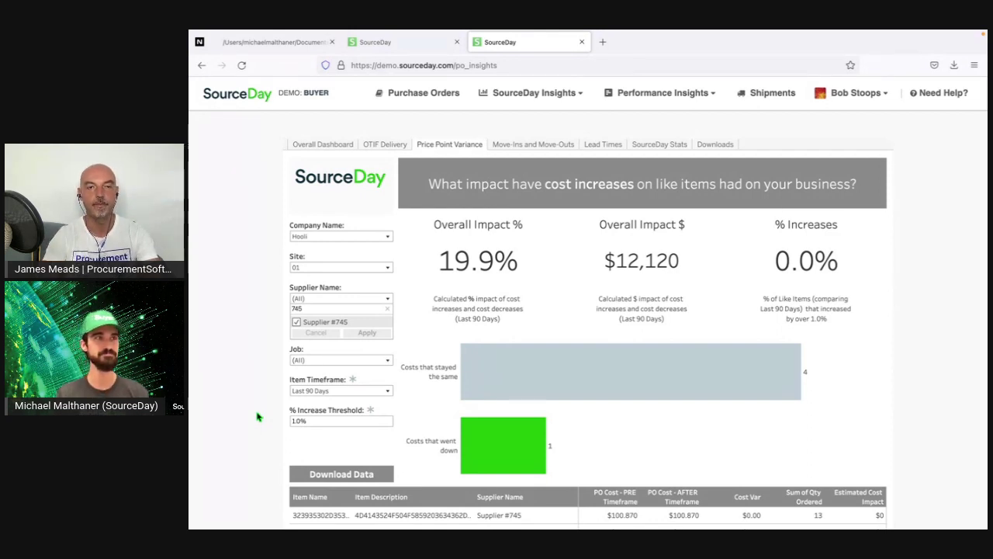
pyautogui.moveTo(466, 519)
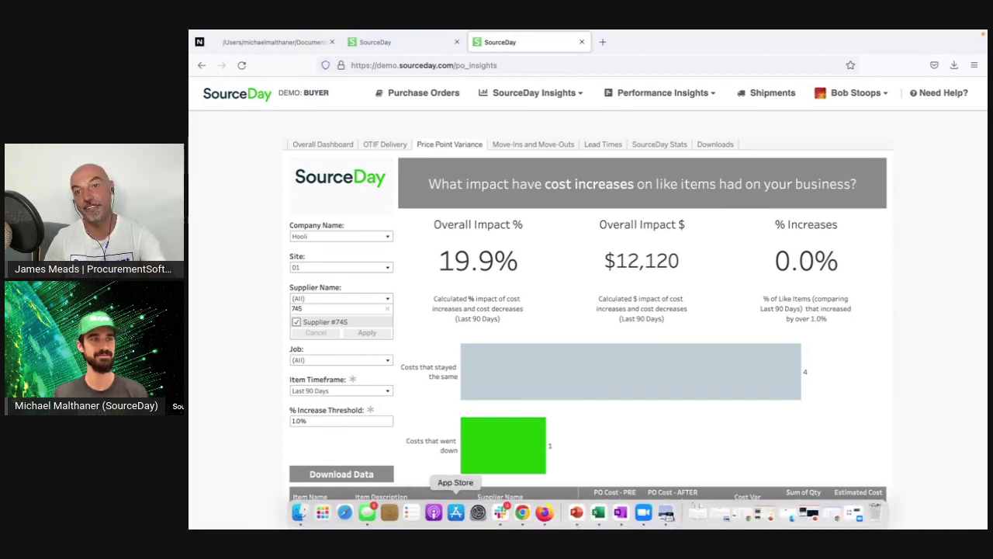